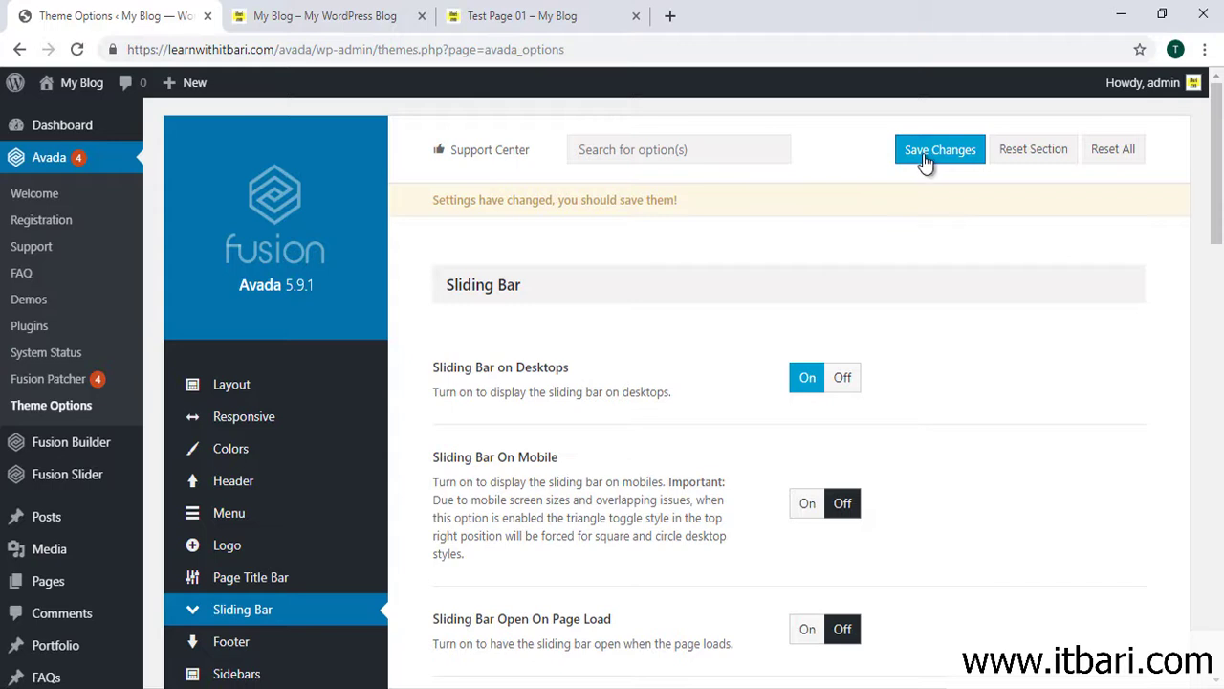
# Save the Sliding Bar settings and expand the sliding bar on the reloaded blog page
pyautogui.click(924, 152)
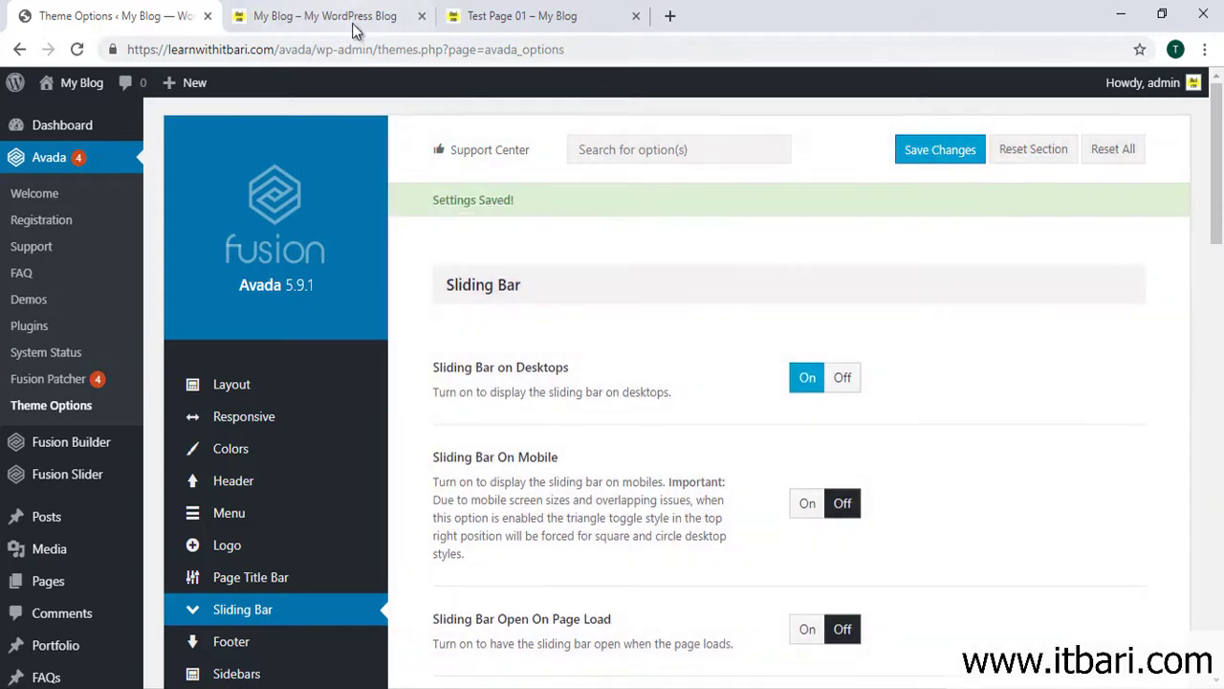
pyautogui.click(348, 21)
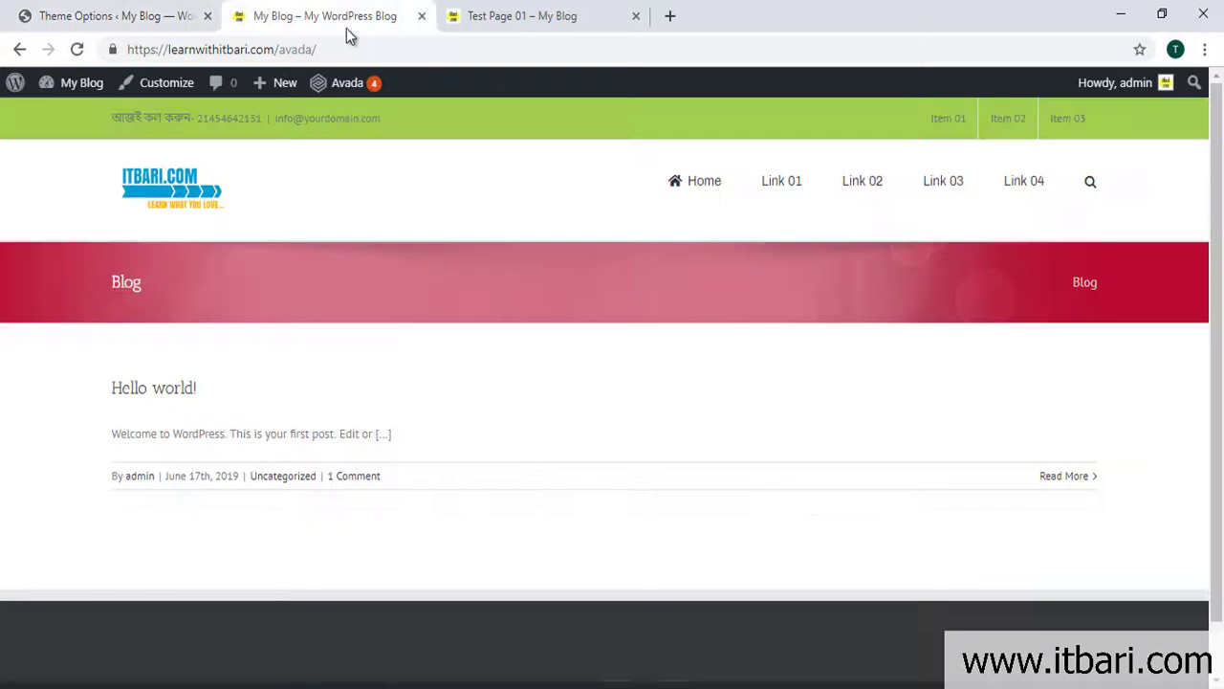
pyautogui.click(81, 50)
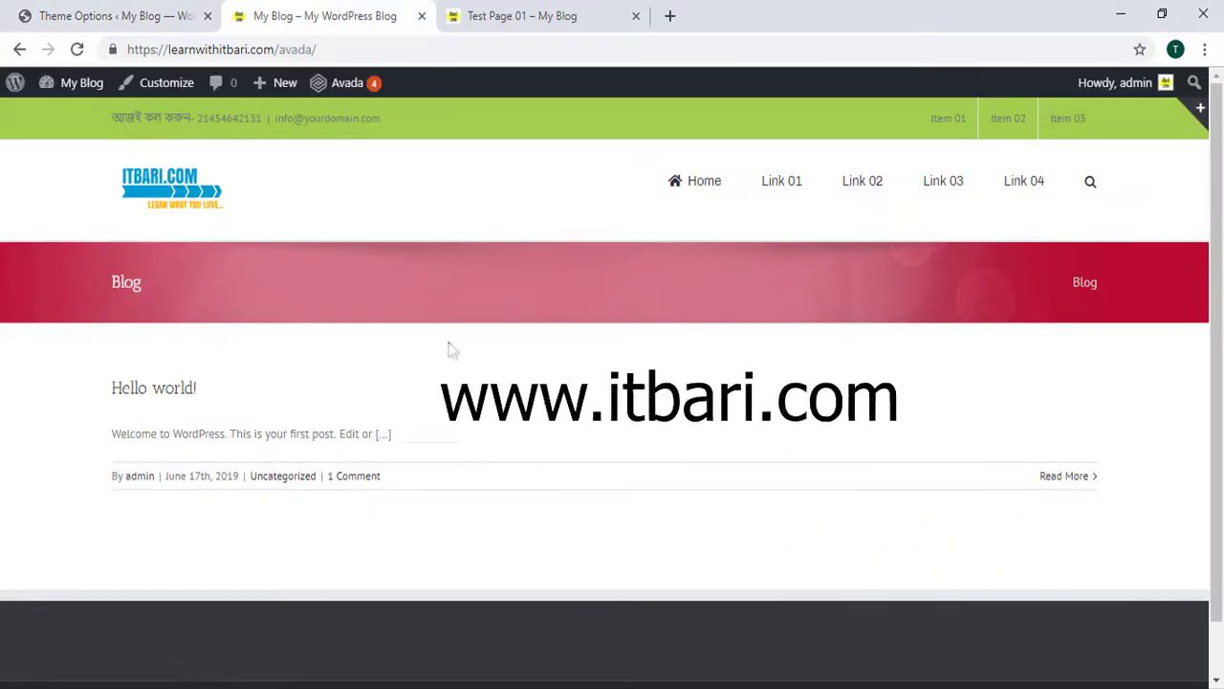
pyautogui.click(1198, 113)
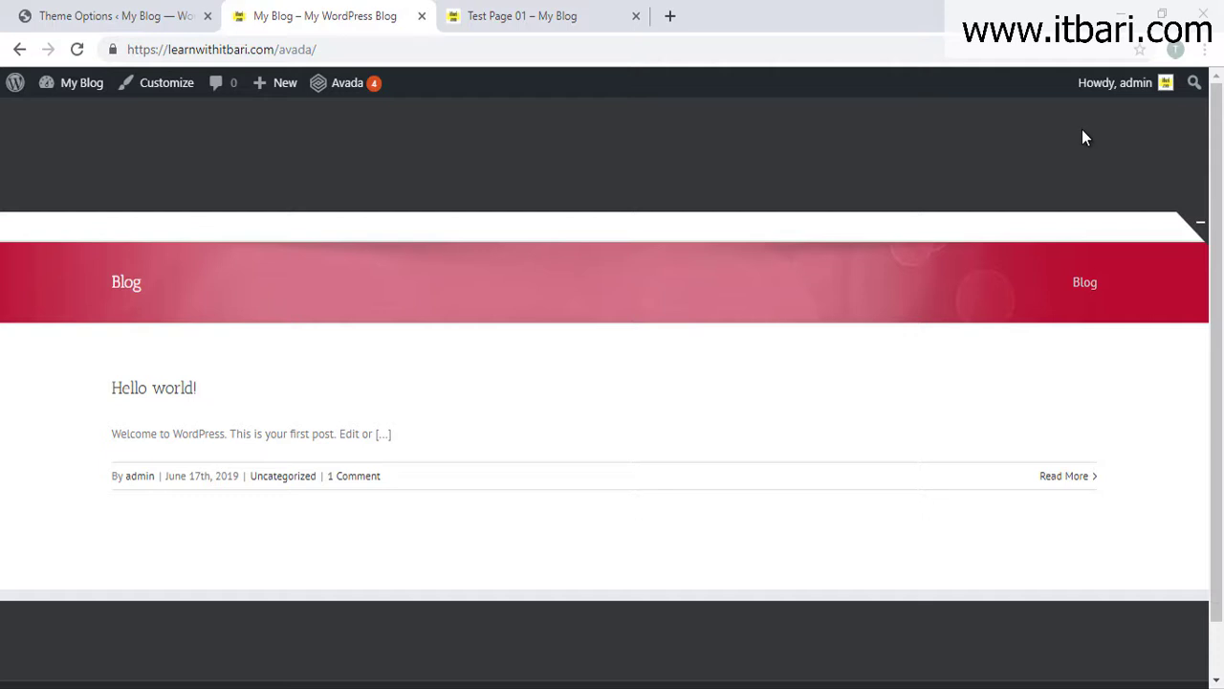
# Review the Sliding Bar mobile, page-load and position options, comparing them with the expanded bar on the blog page
pyautogui.hotkey('ctrl', 'shift', 'Tab')
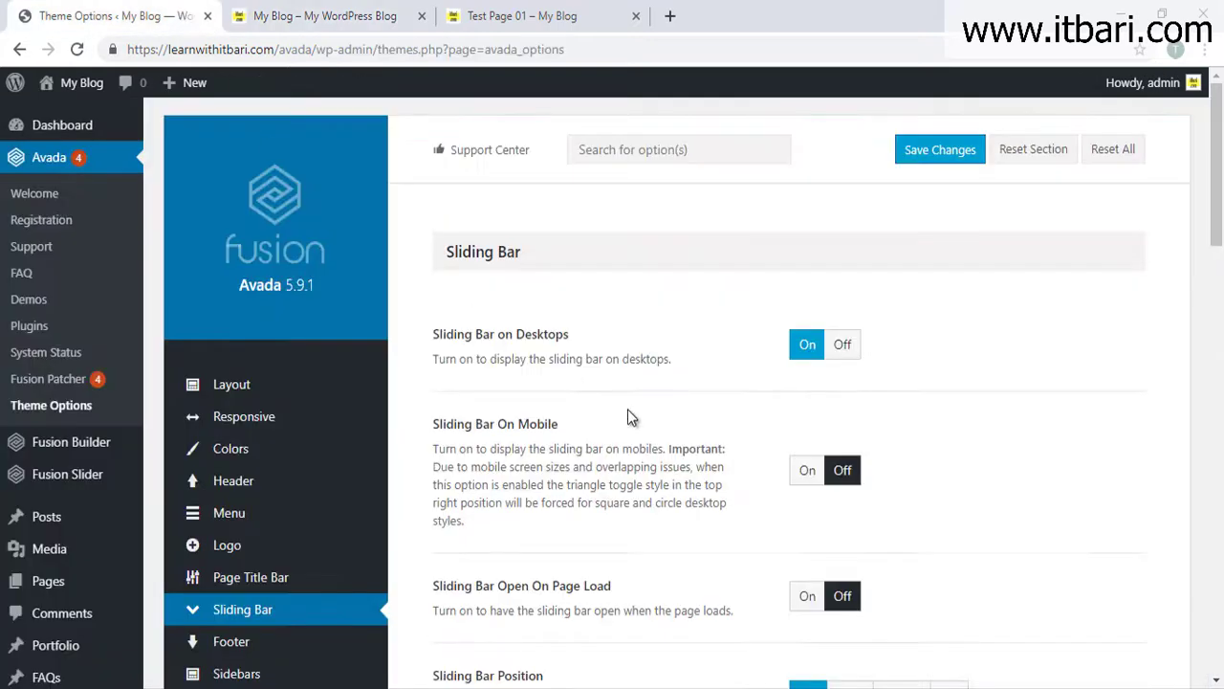
pyautogui.scroll(-1, 627, 388)
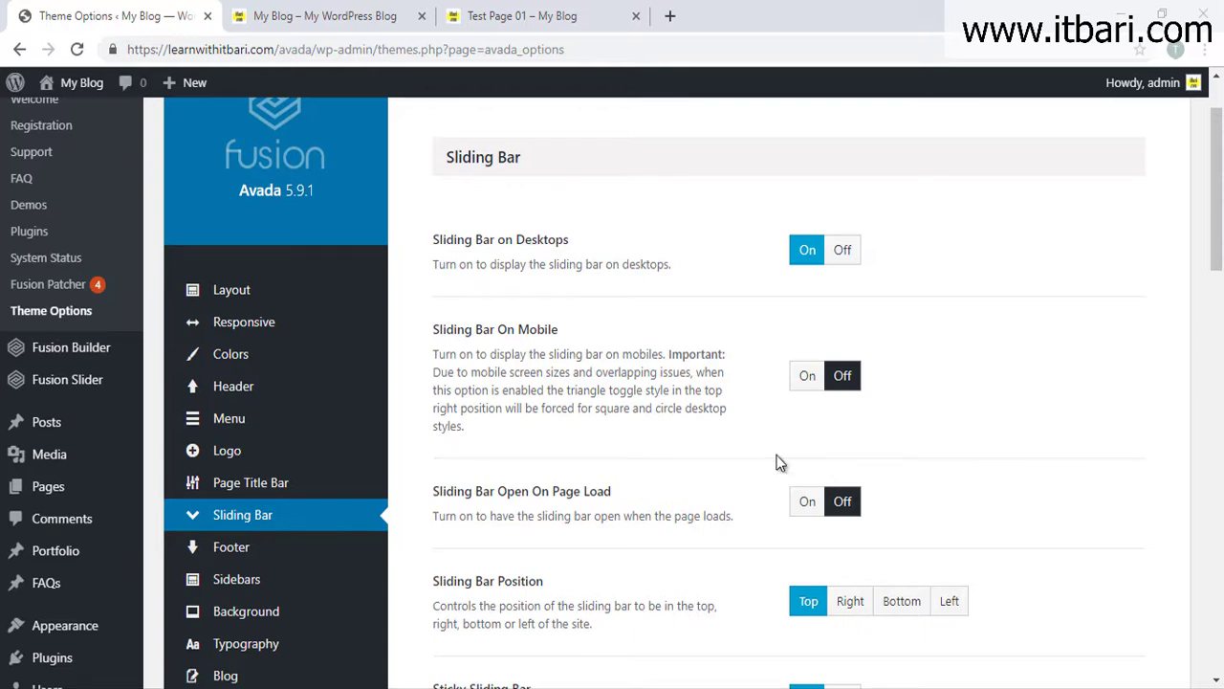
pyautogui.scroll(-1, 799, 463)
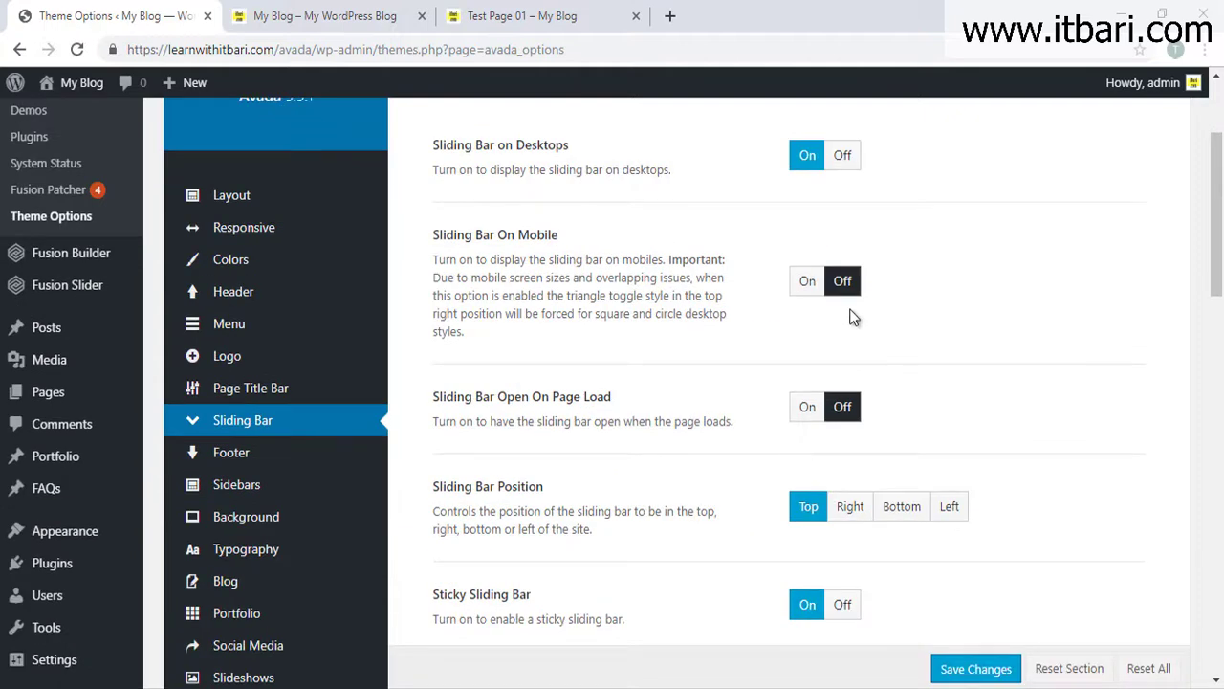
pyautogui.scroll(-1, 852, 316)
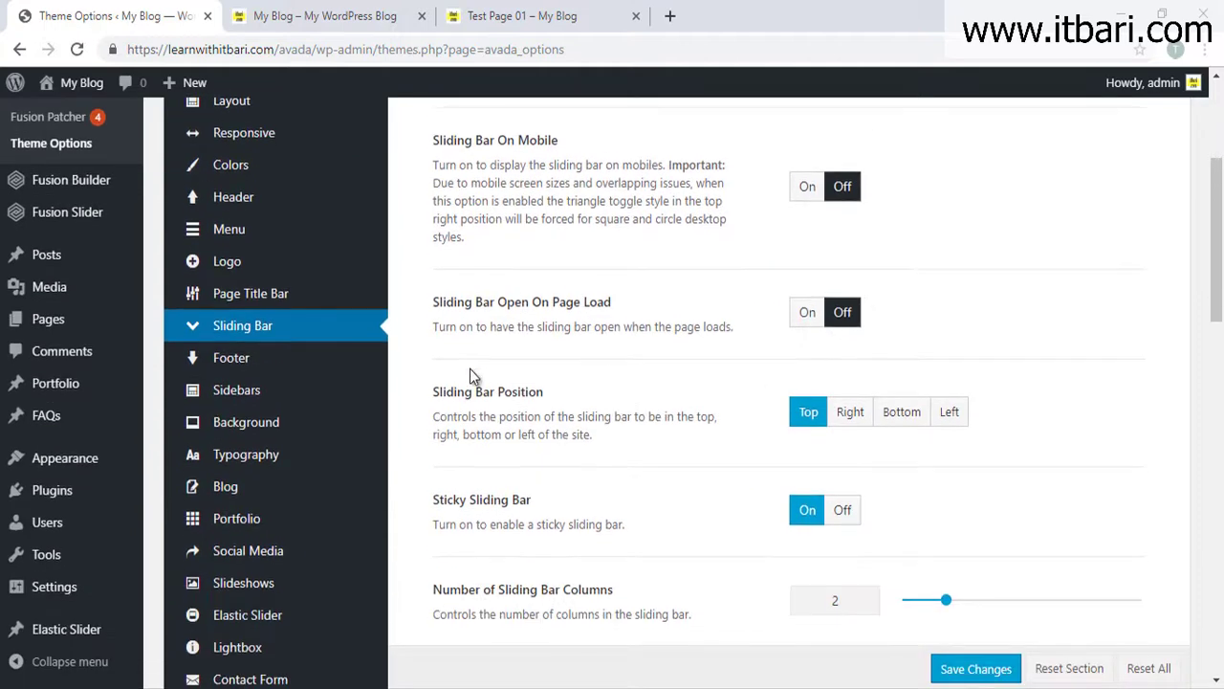
pyautogui.click(411, 11)
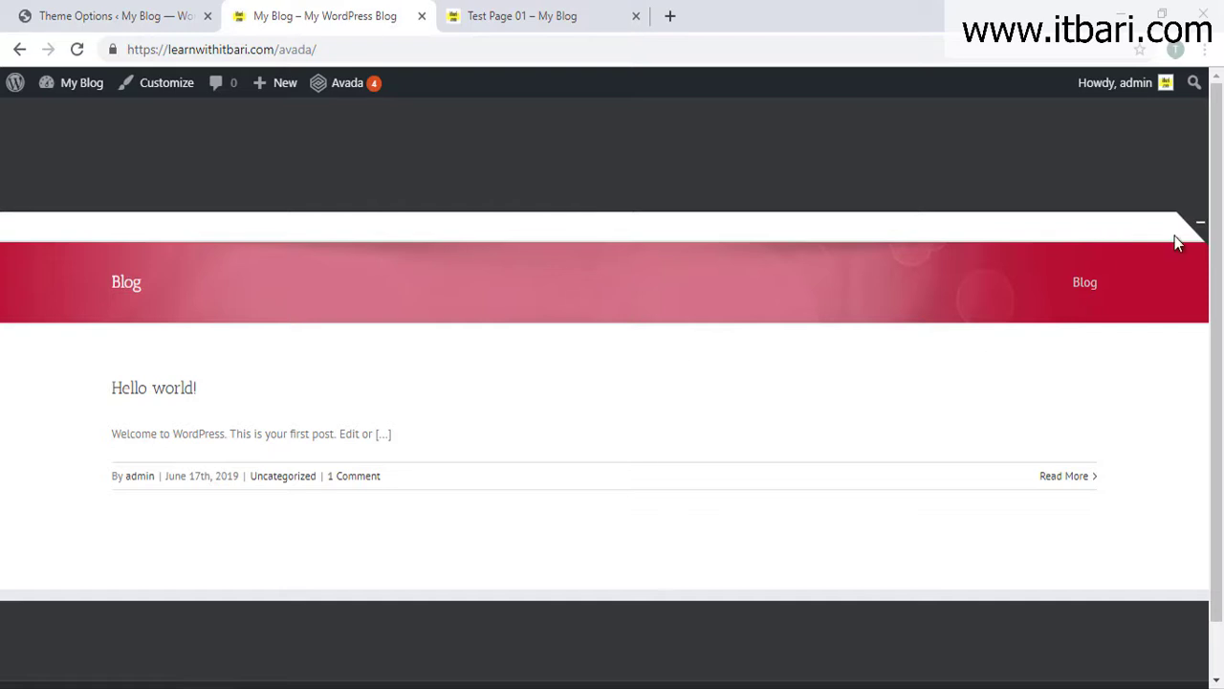
pyautogui.click(109, 11)
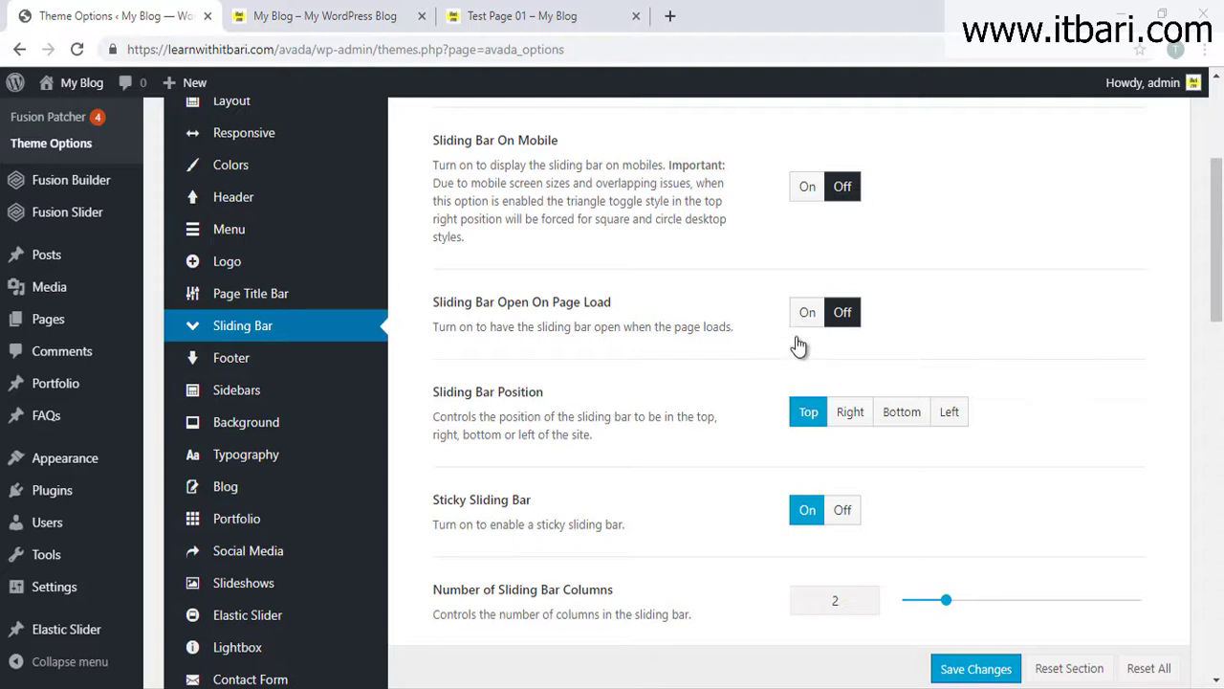
pyautogui.click(287, 15)
pyautogui.click(177, 11)
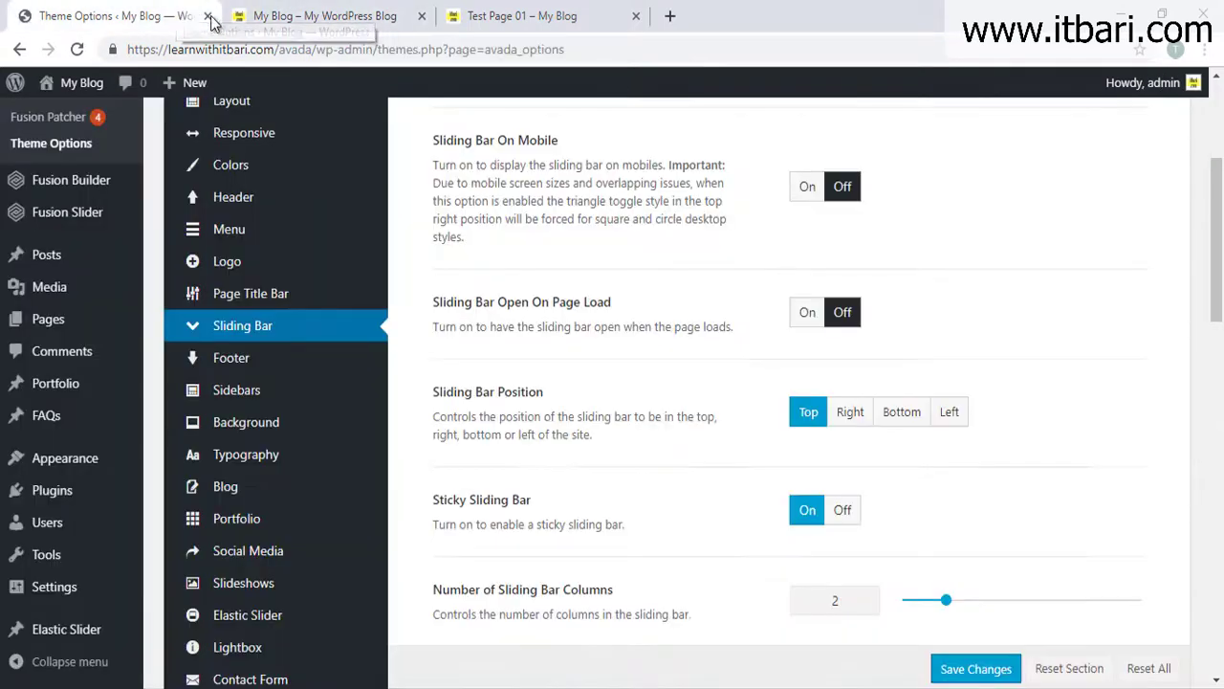
pyautogui.scroll(-1, 561, 488)
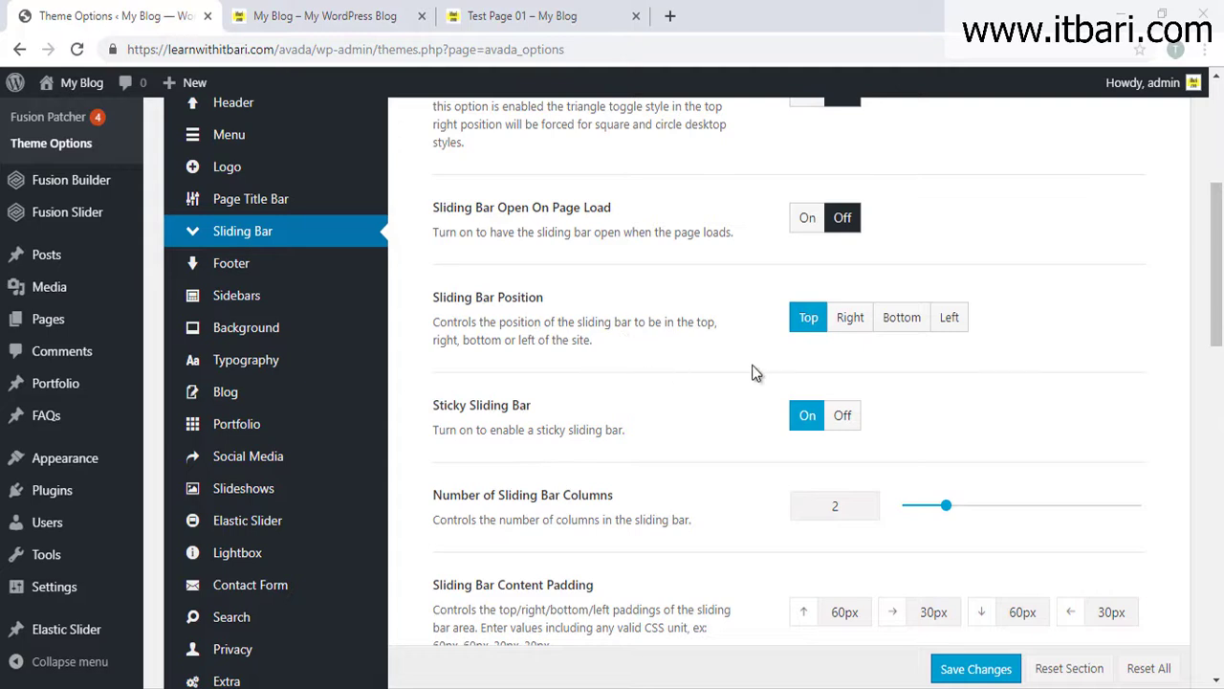
pyautogui.click(347, 11)
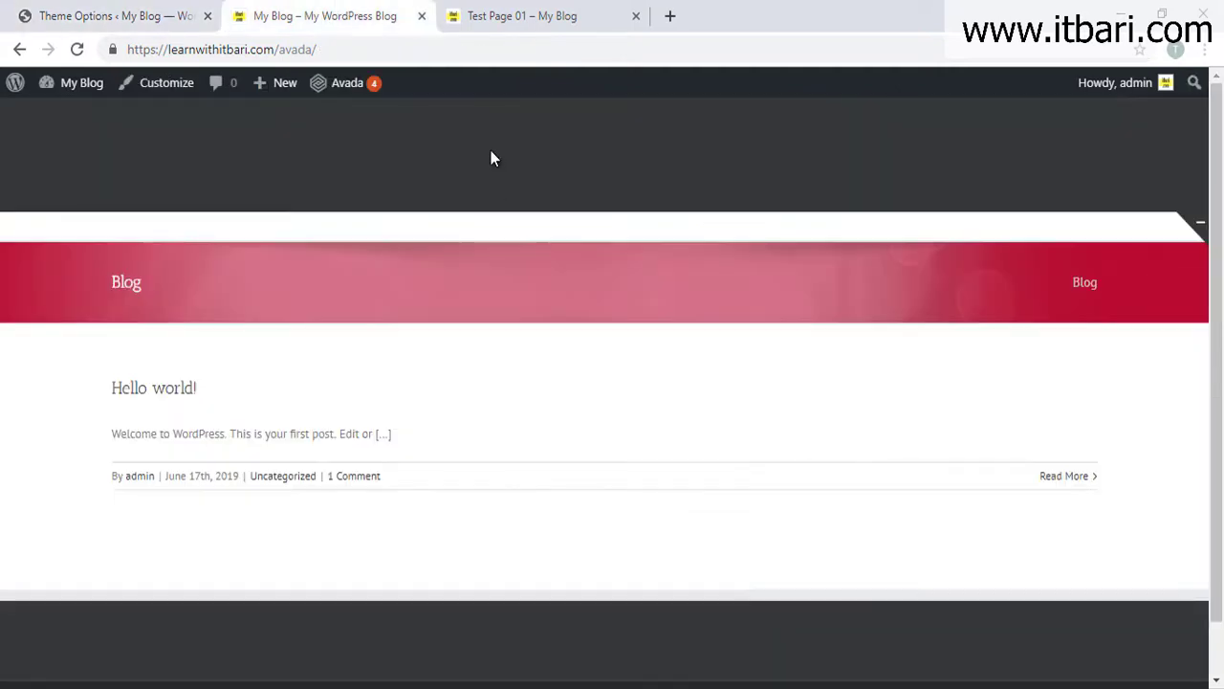
pyautogui.click(186, 11)
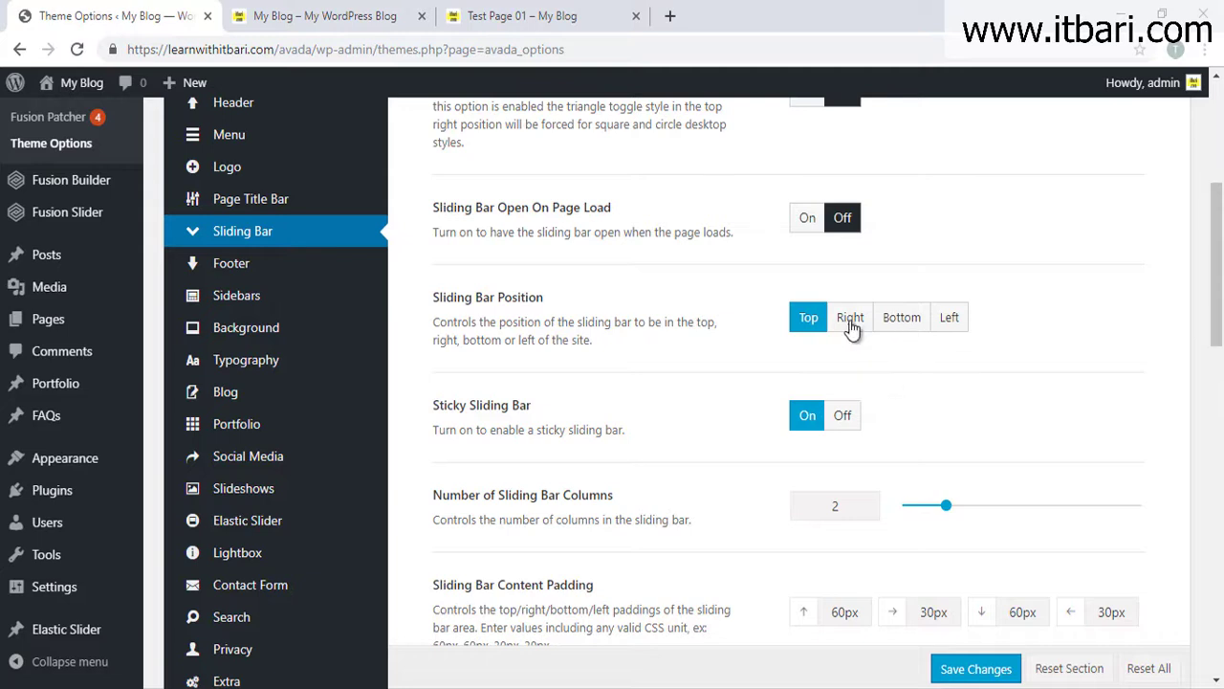
# Set the Sliding Bar Position to Right and save the theme options
pyautogui.click(851, 318)
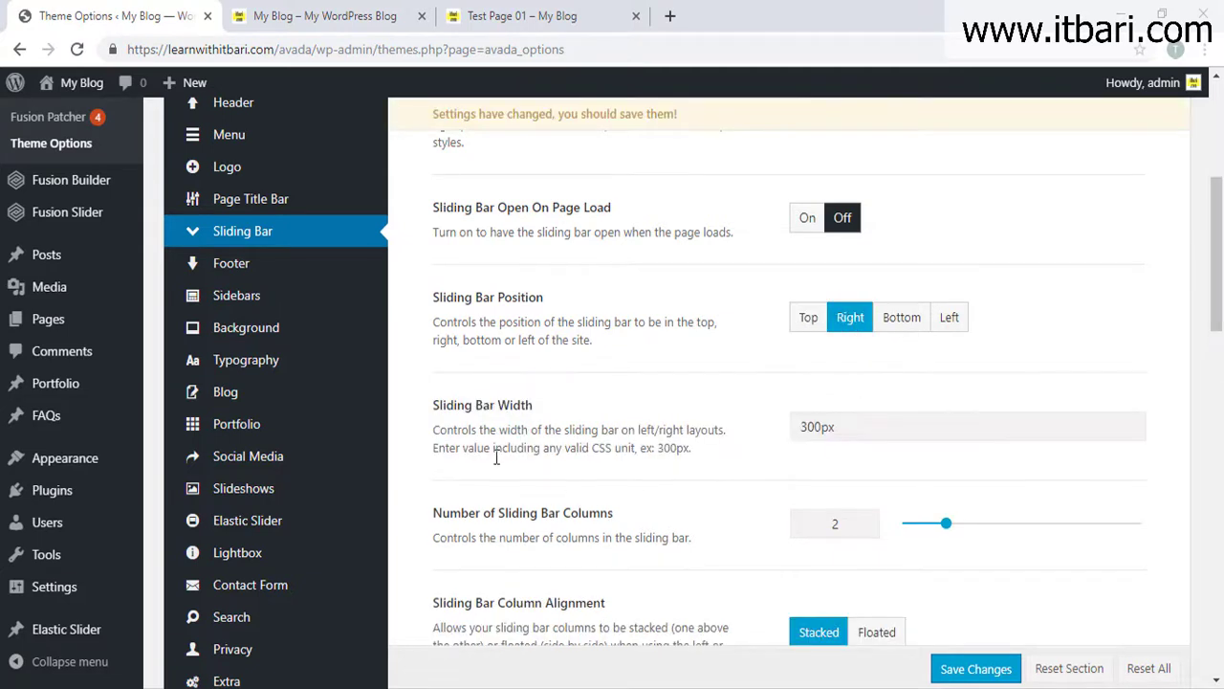
pyautogui.moveTo(404, 376); pyautogui.dragTo(1147, 612)
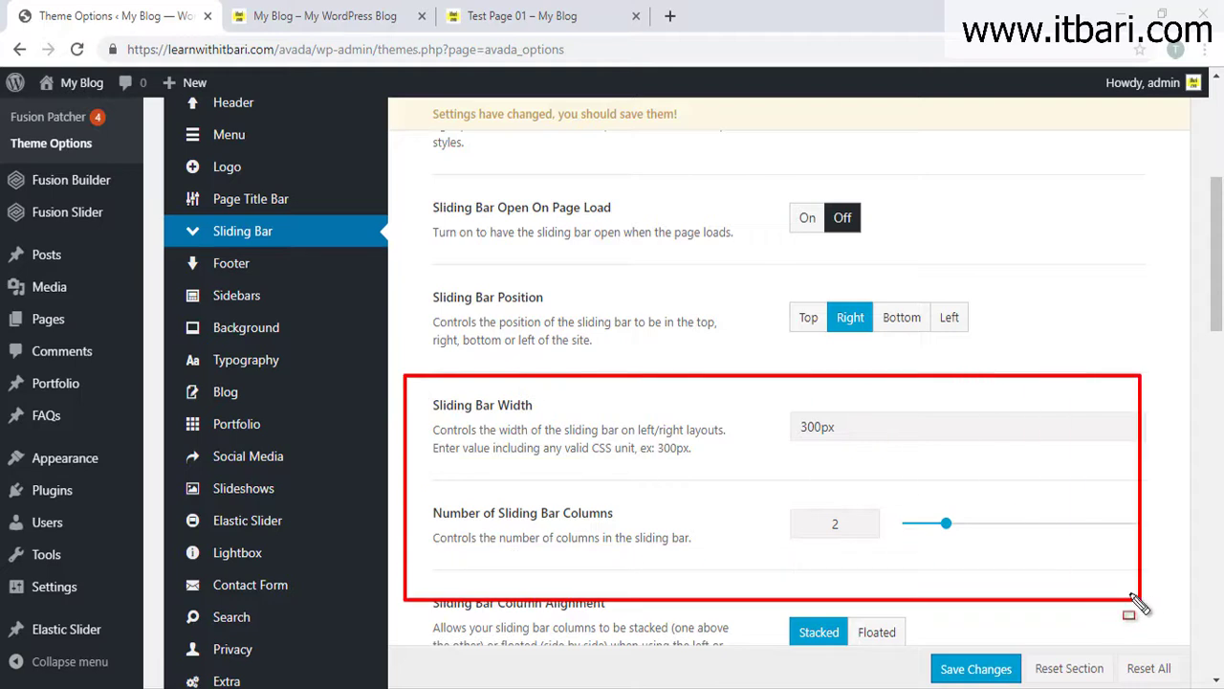
pyautogui.press('Escape')
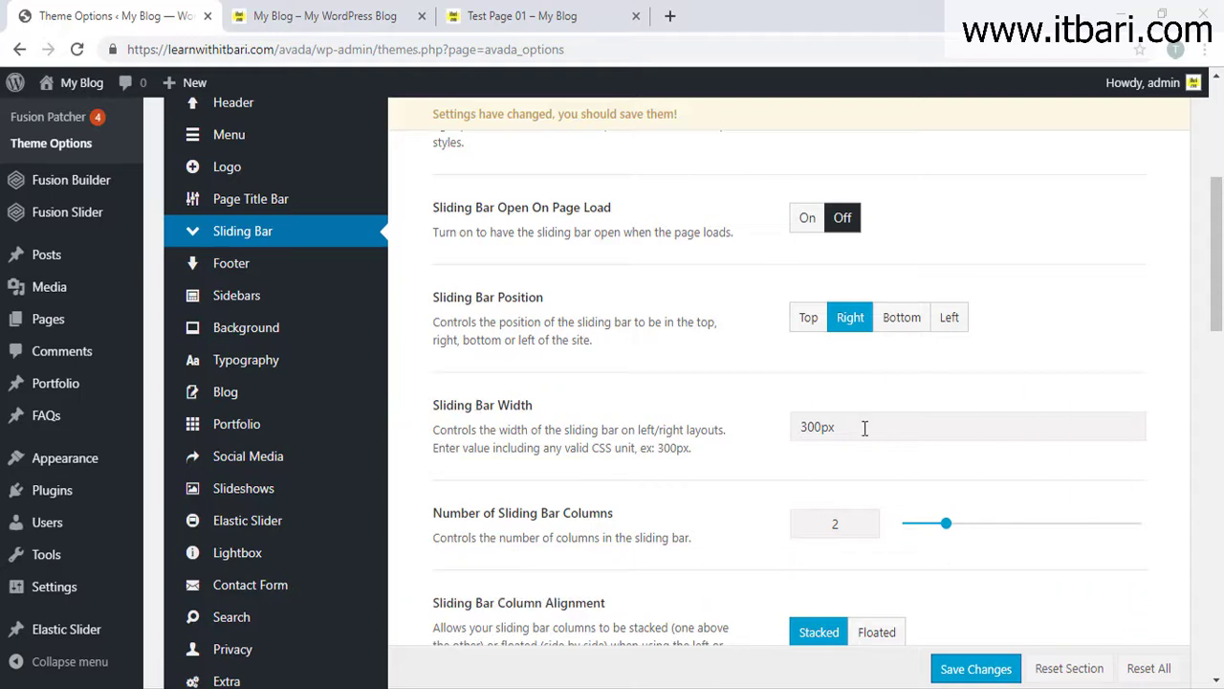
pyautogui.scroll(-1, 864, 429)
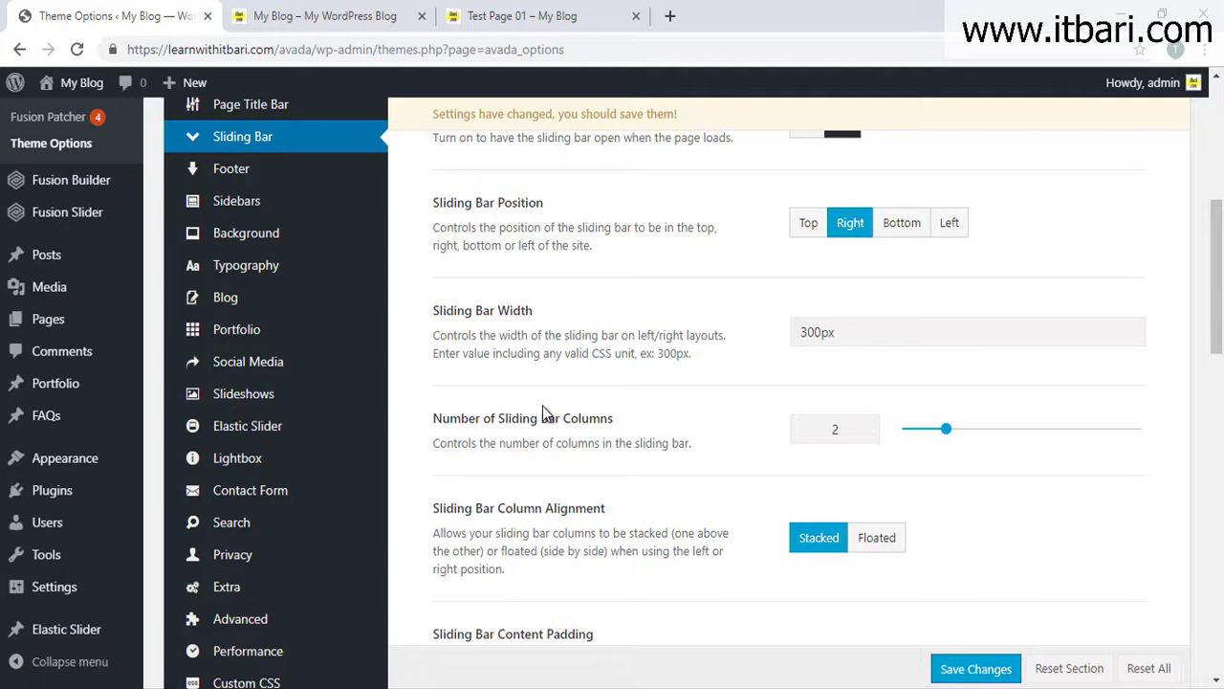
pyautogui.click(968, 667)
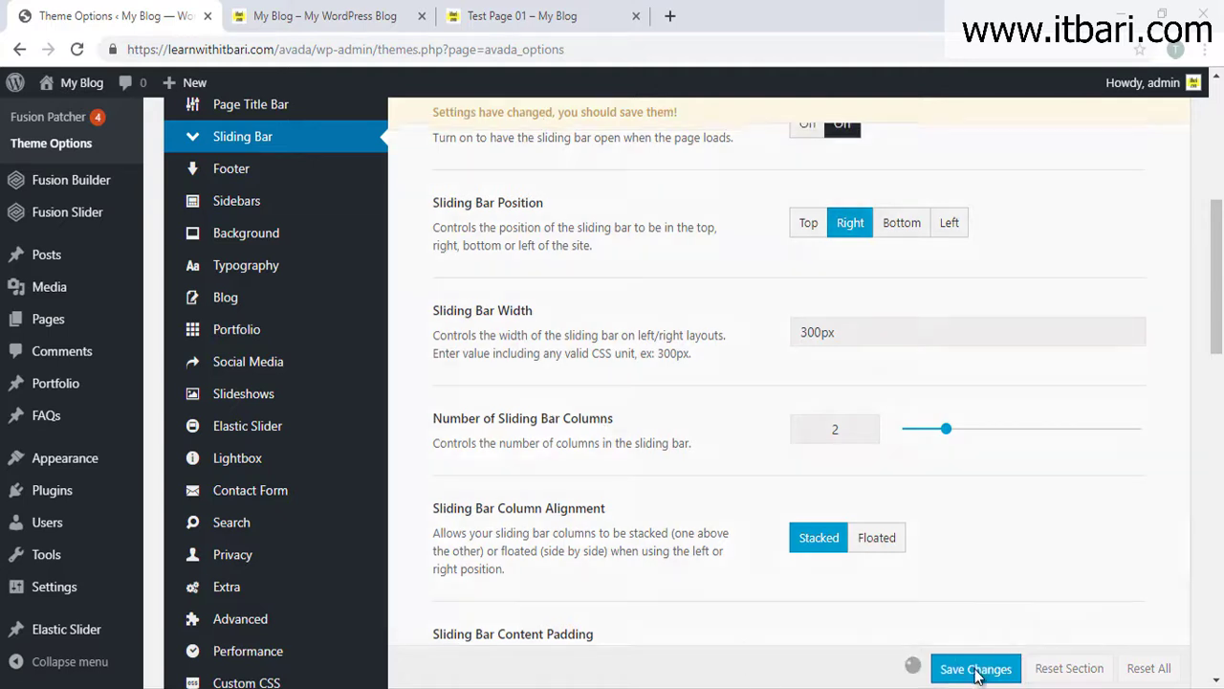
# Reload the blog page and expand the sliding bar to check its new position
pyautogui.click(372, 8)
pyautogui.click(80, 50)
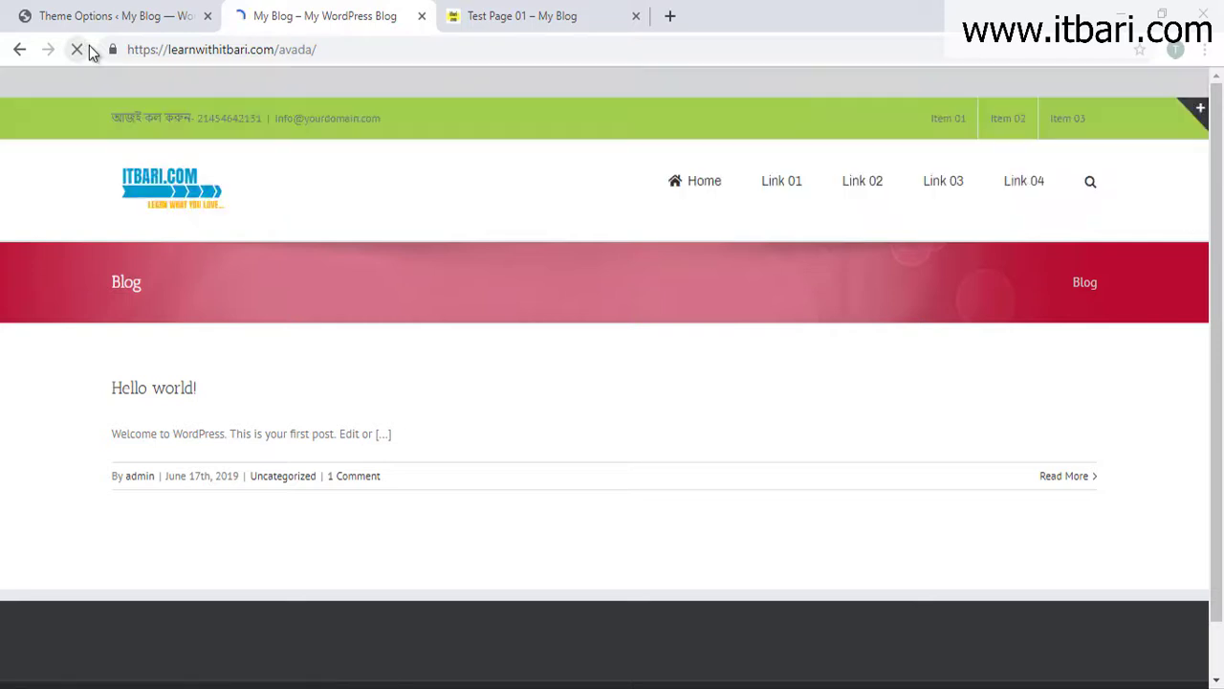
pyautogui.click(1200, 111)
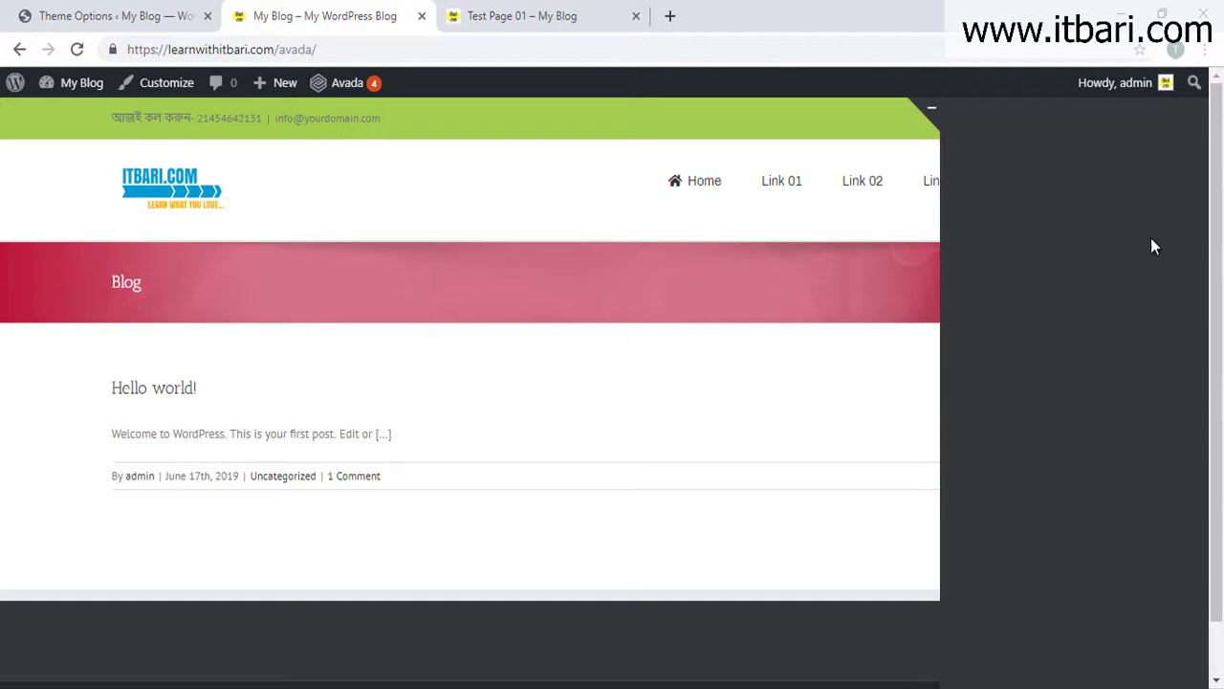
# Compare the Sliding Bar Width and column options with the expanded side bar on the blog page
pyautogui.click(143, 16)
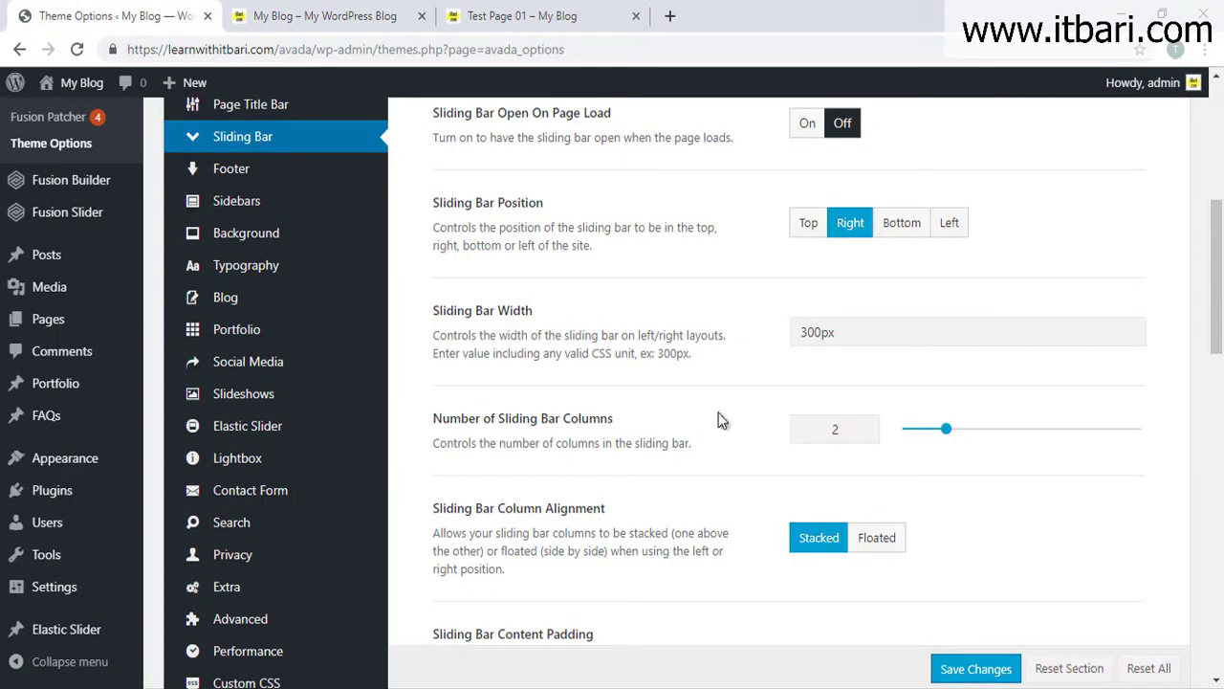
pyautogui.click(853, 362)
pyautogui.click(333, 12)
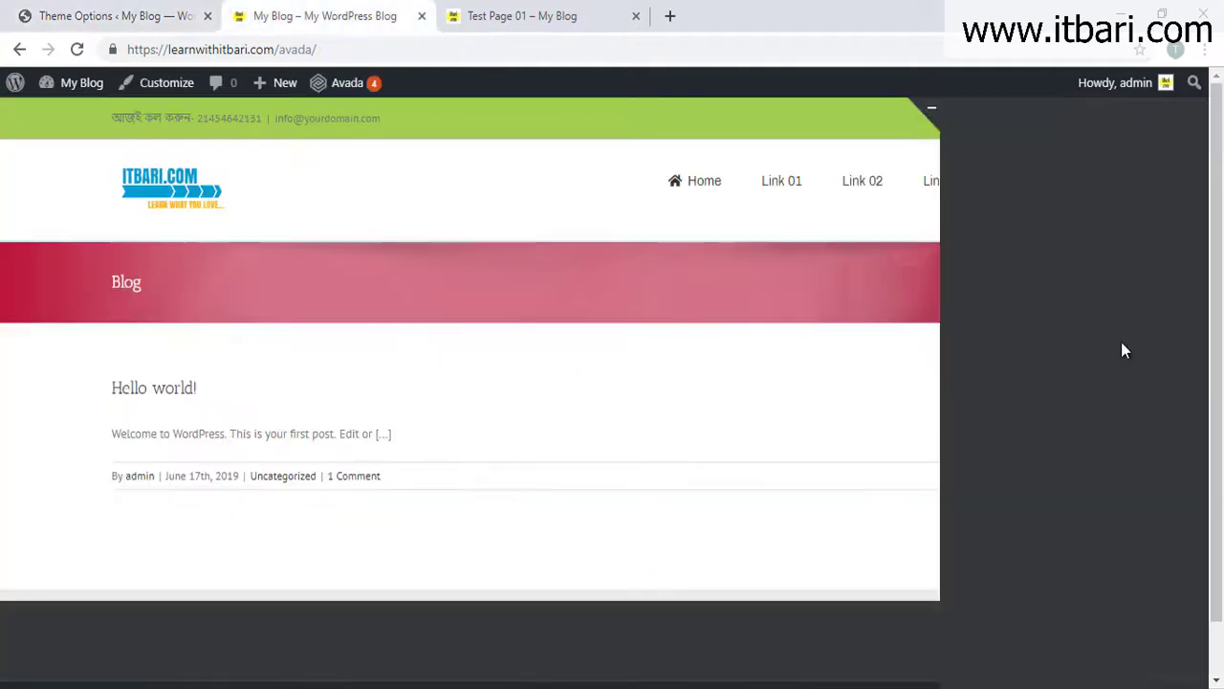
pyautogui.hotkey('ctrl', '2')
pyautogui.moveTo(943, 130); pyautogui.dragTo(1129, 304)
pyautogui.moveTo(973, 354); pyautogui.dragTo(1132, 495)
pyautogui.moveTo(1005, 558); pyautogui.dragTo(1126, 645)
pyautogui.press('Escape')
# Set the Number of Sliding Bar Columns to 3 in the theme options
pyautogui.click(115, 15)
pyautogui.doubleClick(834, 429)
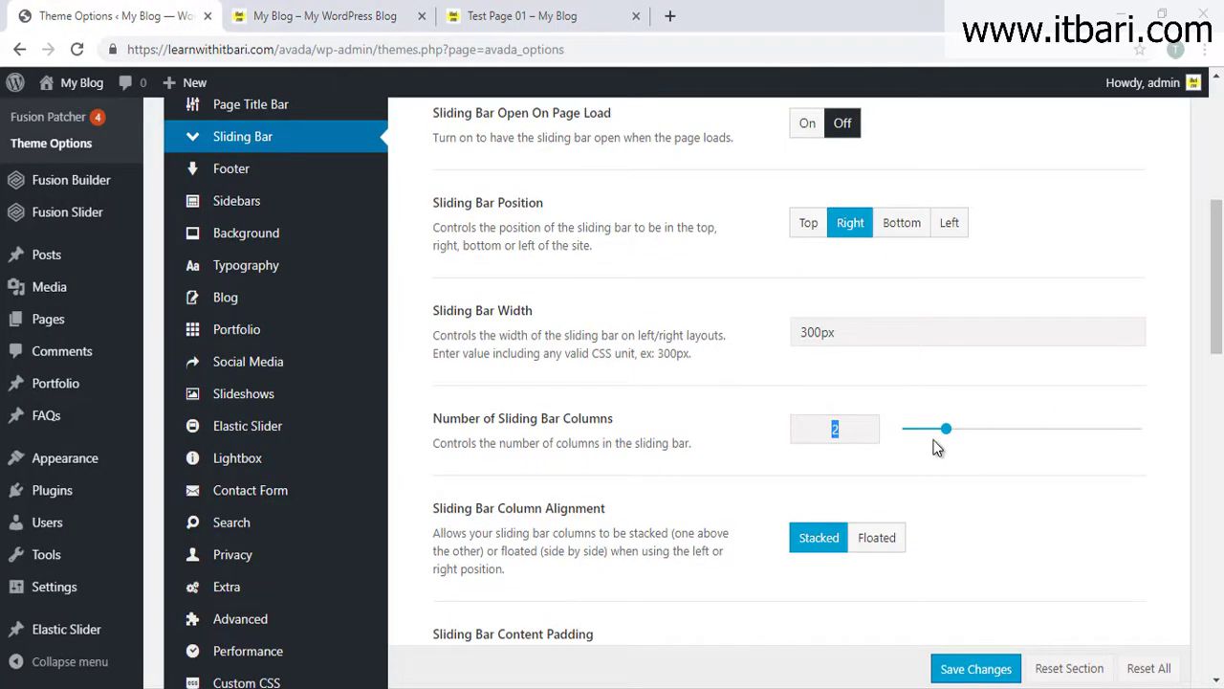
pyautogui.moveTo(956, 437); pyautogui.dragTo(995, 432)
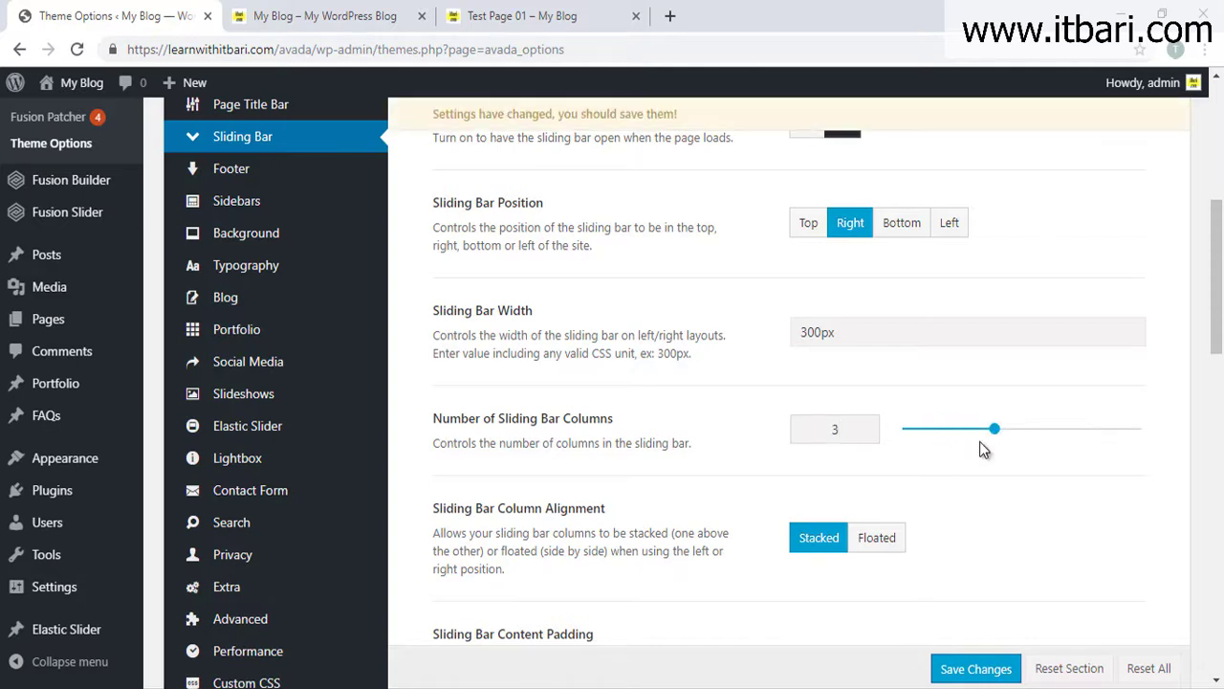
# Examine the column alignment, content padding, content alignment and styling options, and test the sliding bar toggle on the blog page
pyautogui.scroll(-1, 979, 441)
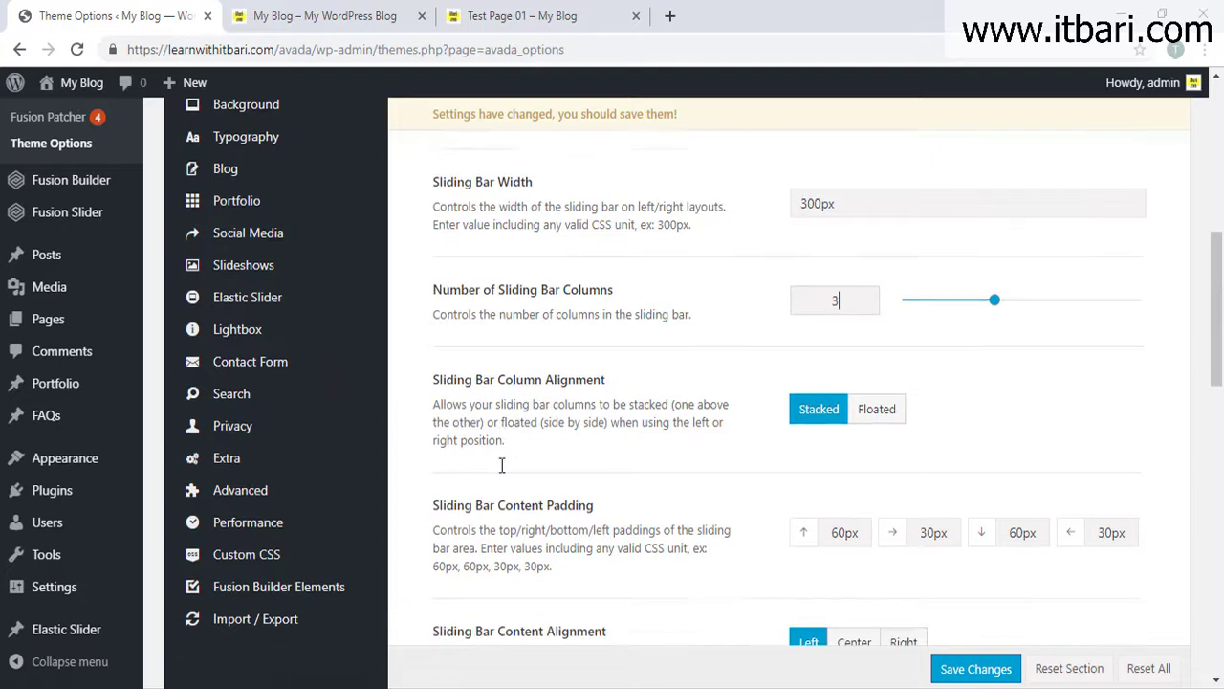
pyautogui.scroll(-2, 516, 469)
pyautogui.moveTo(406, 315); pyautogui.dragTo(1109, 453)
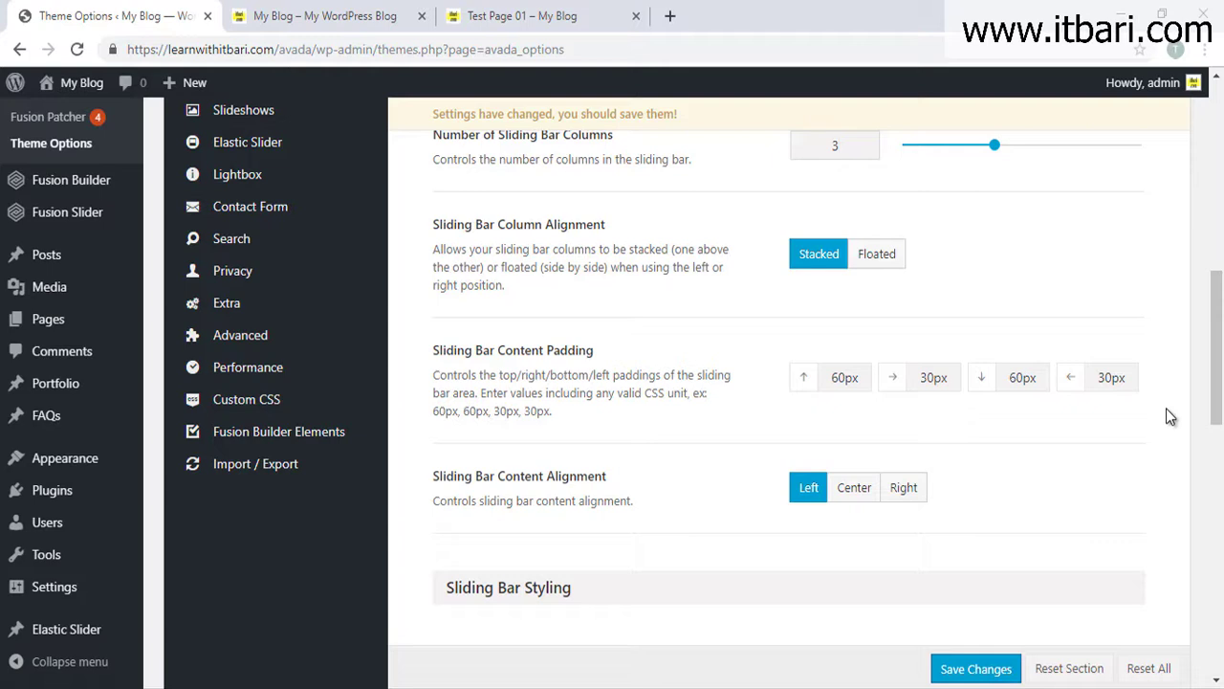
pyautogui.scroll(-1, 986, 409)
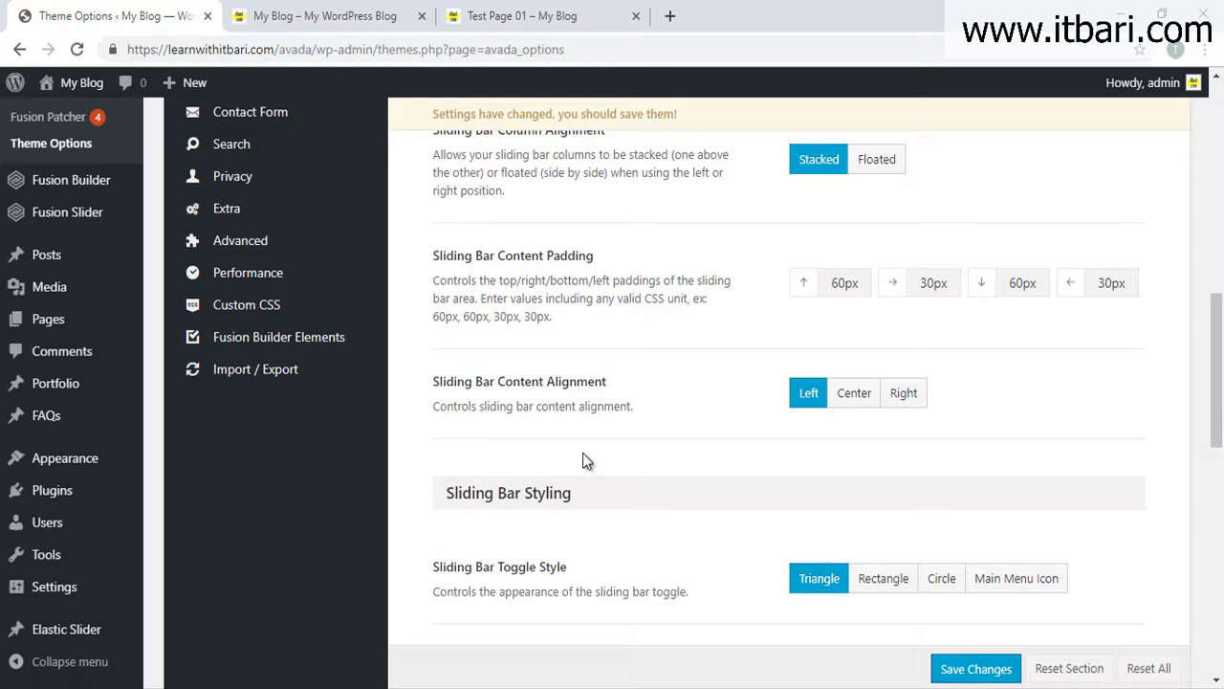
pyautogui.scroll(-2, 585, 462)
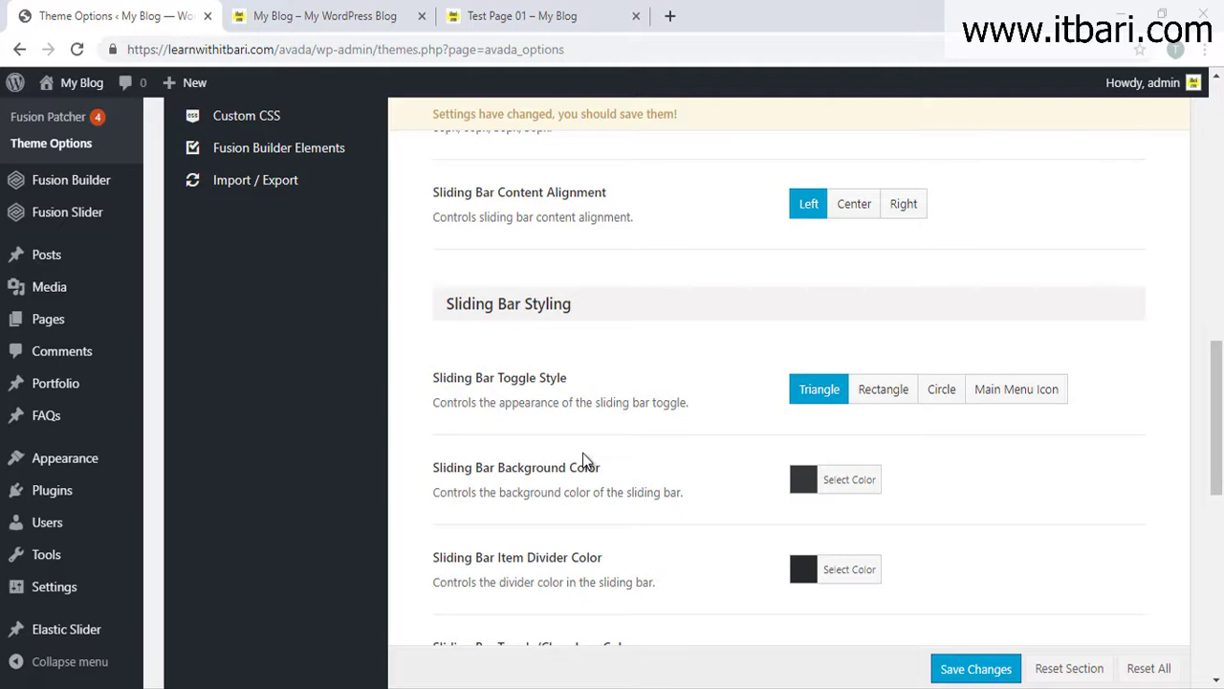
pyautogui.scroll(-1, 579, 444)
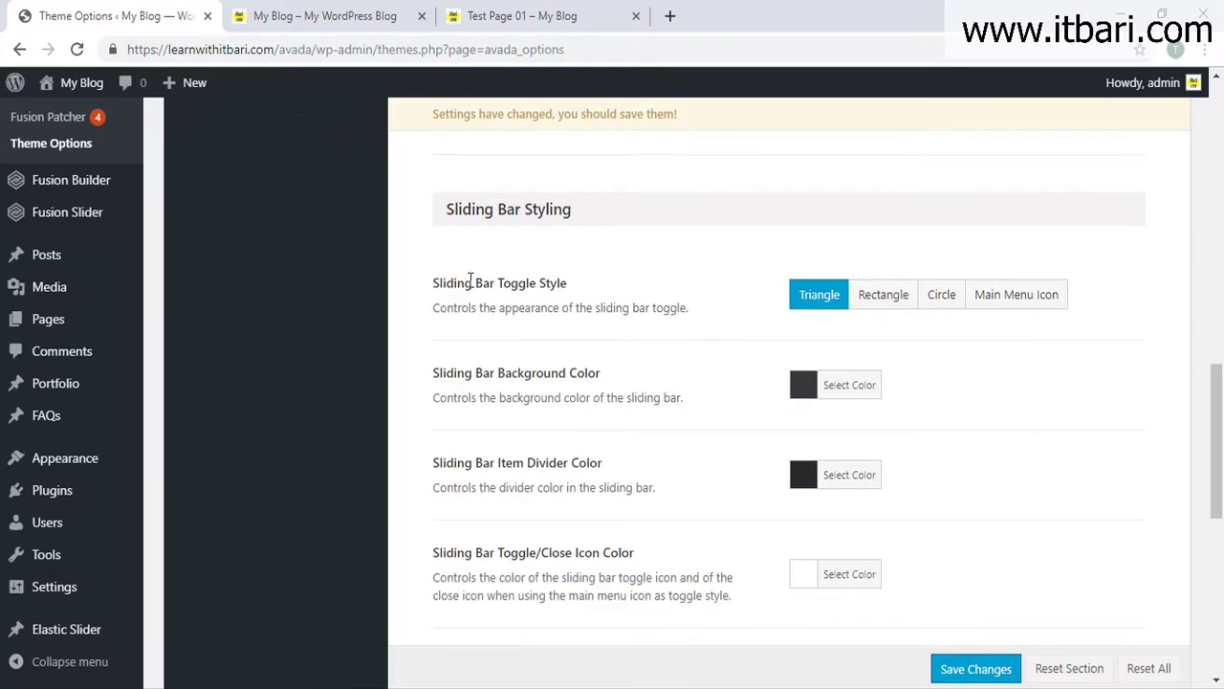
pyautogui.click(330, 19)
pyautogui.click(931, 113)
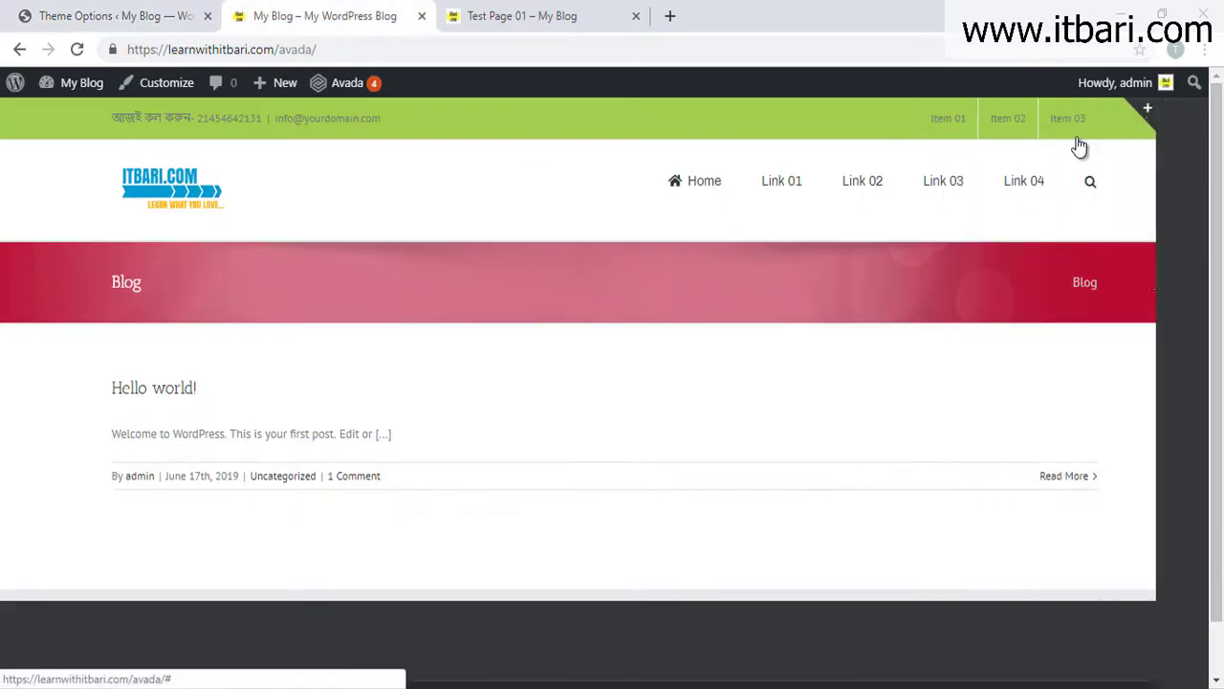
pyautogui.click(1196, 109)
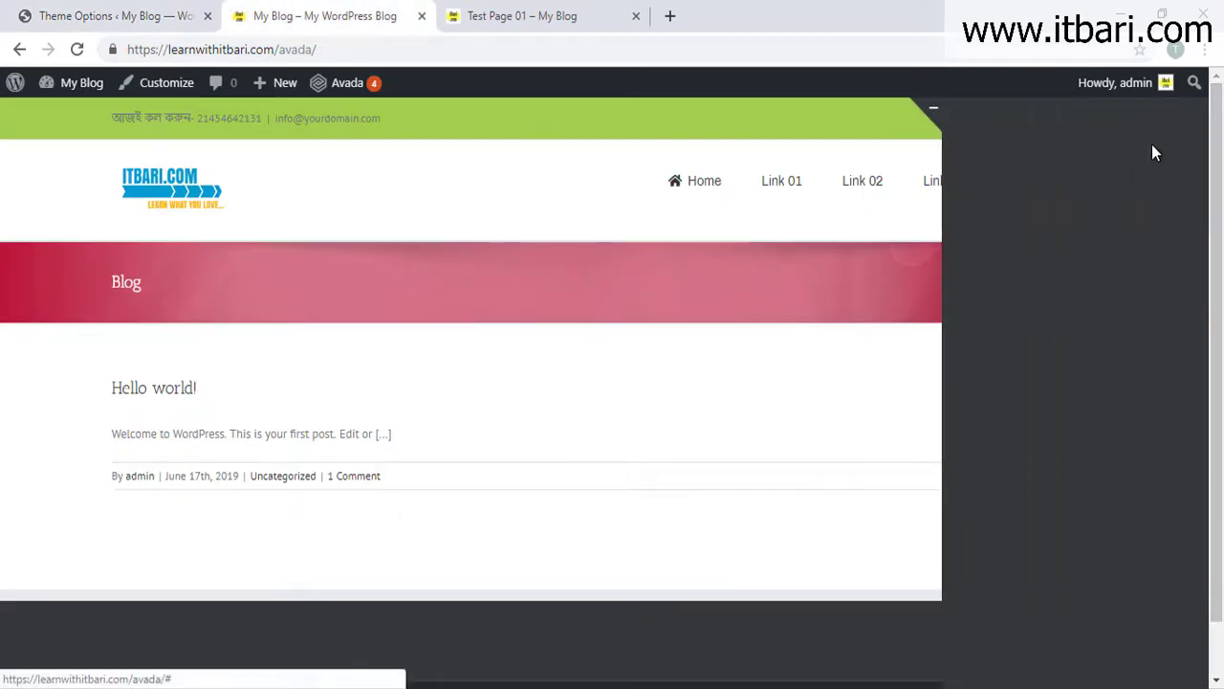
# Check the toggle on the blog page again and set the Sliding Bar Toggle Style to Rectangle
pyautogui.click(67, 14)
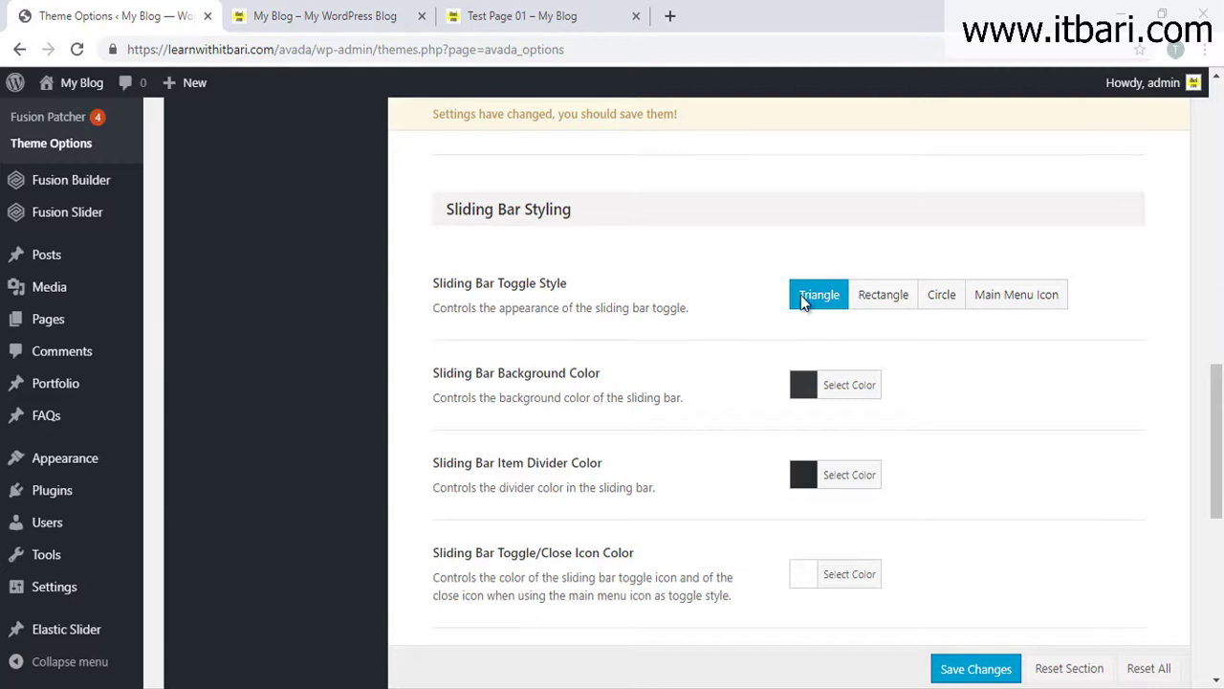
pyautogui.click(346, 13)
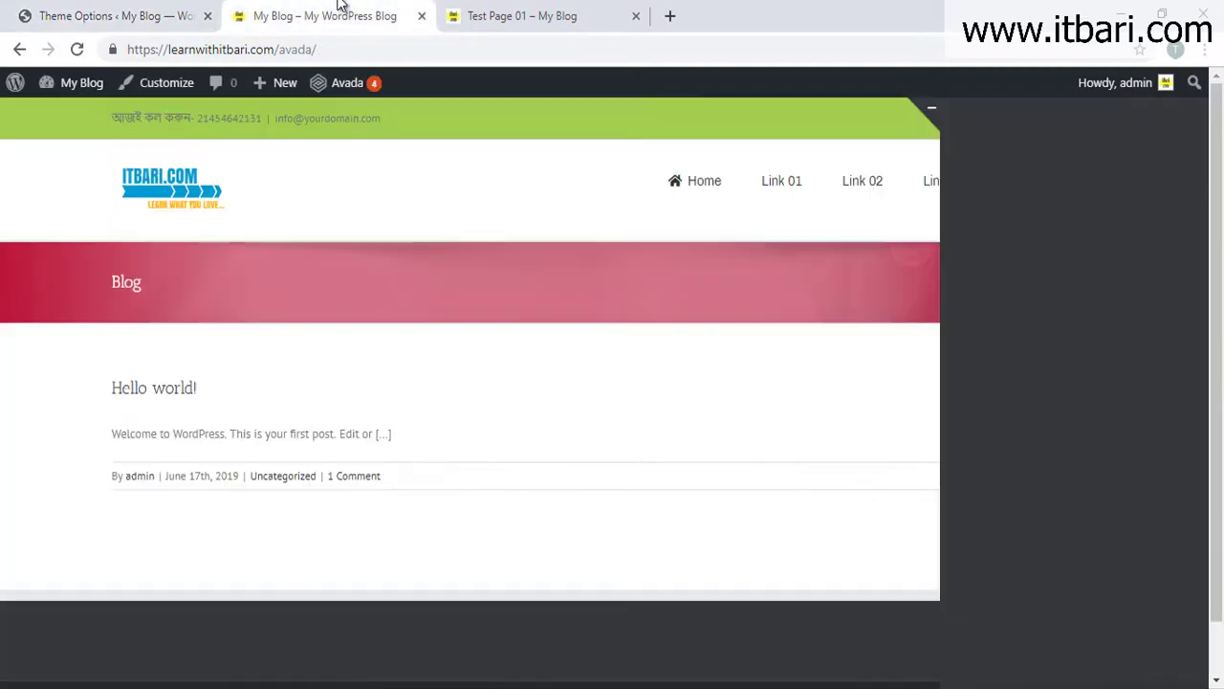
pyautogui.click(52, 19)
pyautogui.click(891, 304)
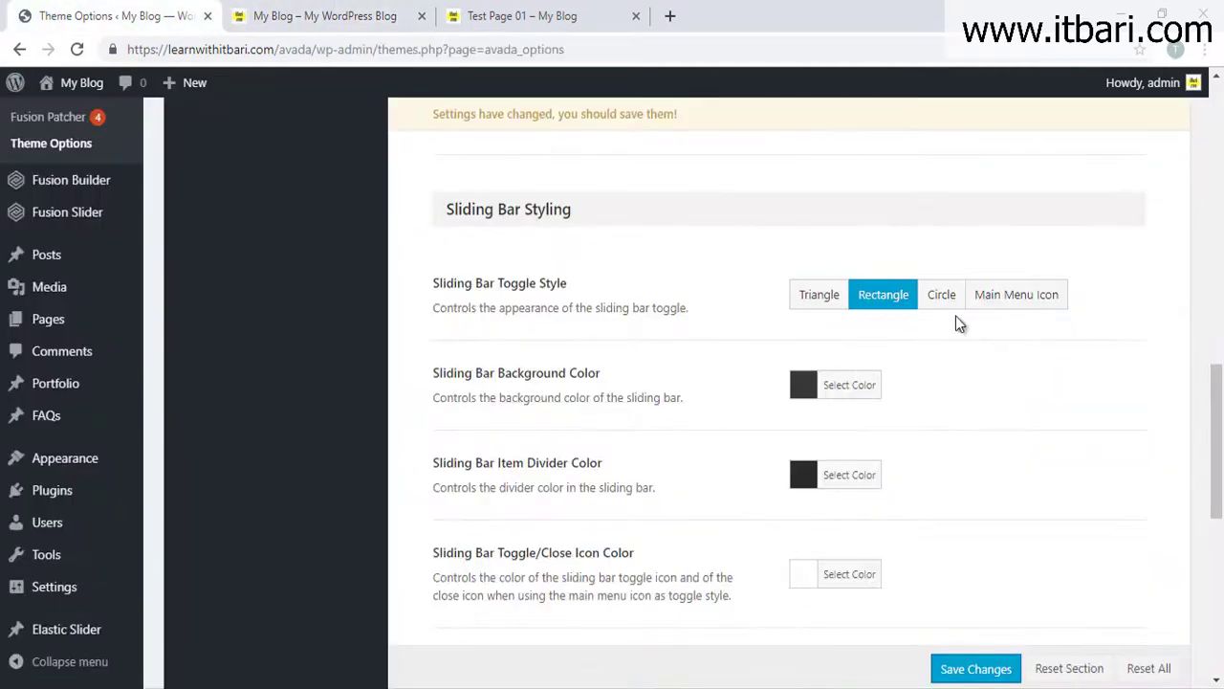
# Try the Circle toggle style, switch the Sliding Bar Toggle Style back to Rectangle, and save the theme options
pyautogui.click(960, 304)
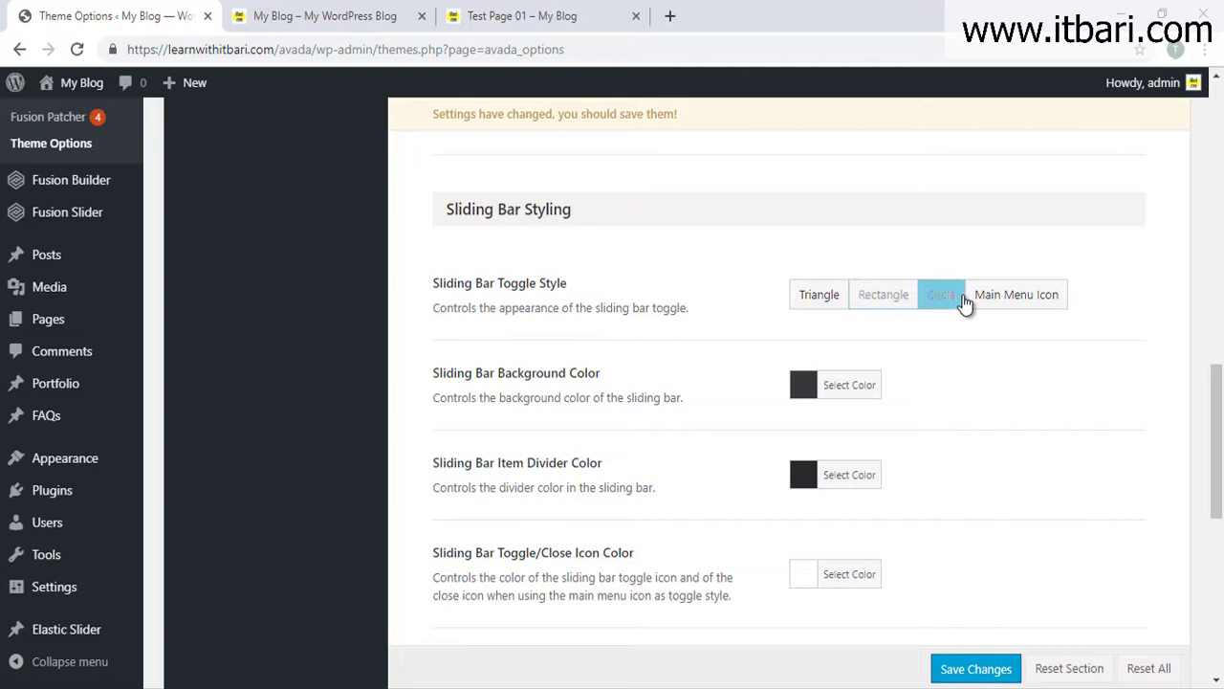
pyautogui.click(890, 315)
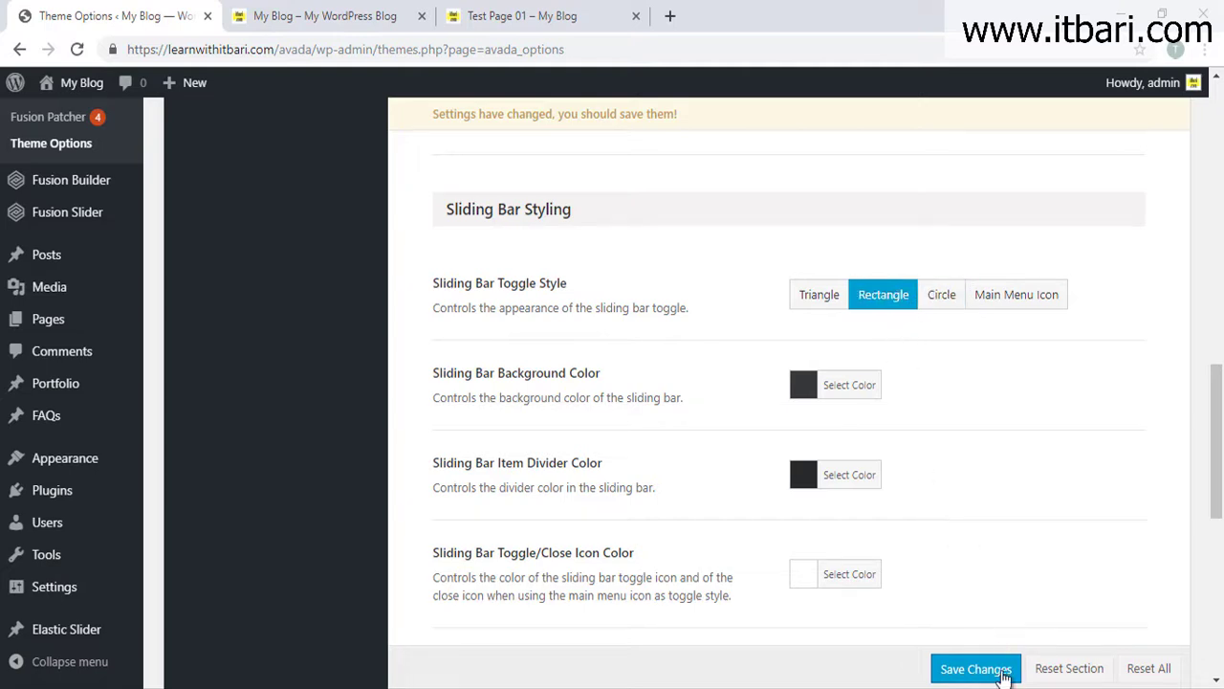
pyautogui.click(1005, 674)
# Reload the blog page and test the rectangle toggle by expanding and collapsing the sliding bar
pyautogui.click(254, 21)
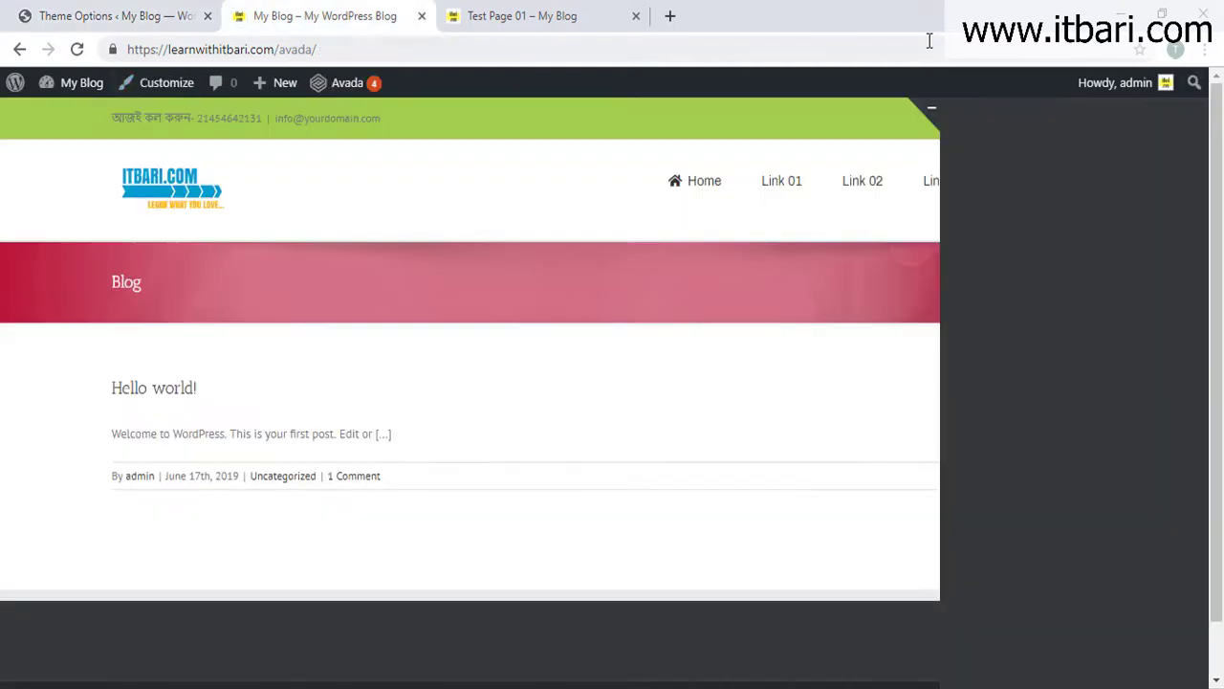
pyautogui.click(930, 111)
pyautogui.click(69, 56)
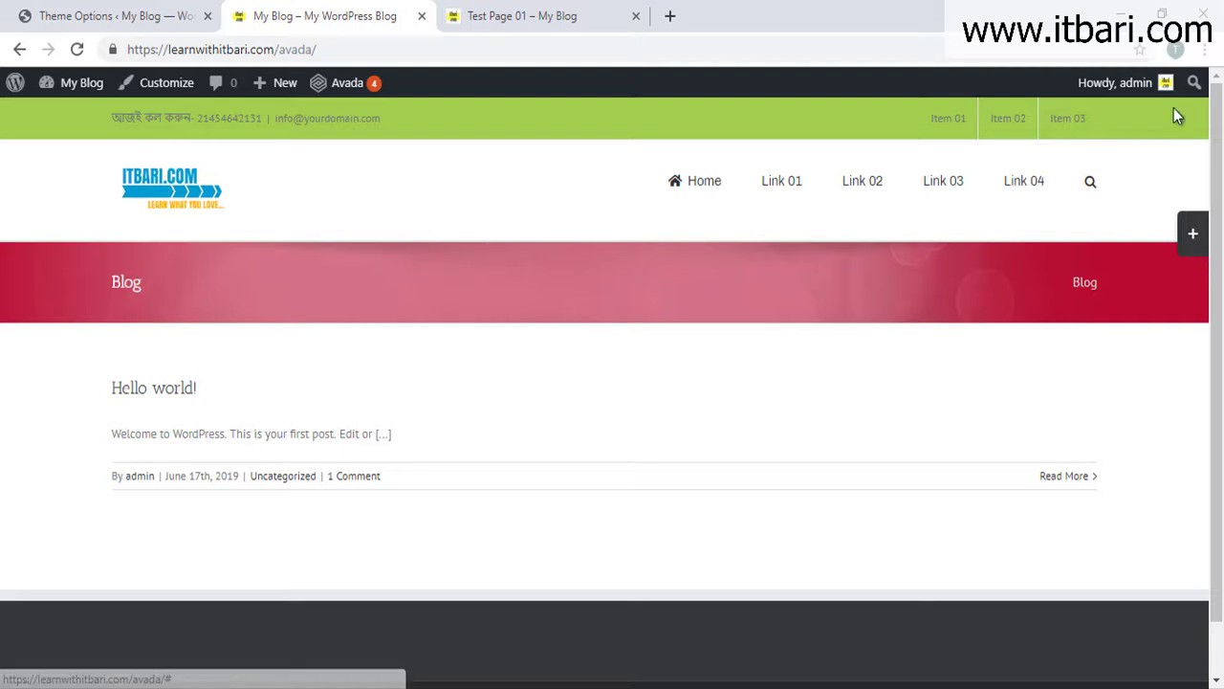
pyautogui.click(105, 13)
pyautogui.moveTo(753, 252)
pyautogui.mouseDown()
pyautogui.moveTo(1090, 306)
pyautogui.moveTo(1116, 326)
pyautogui.mouseUp()
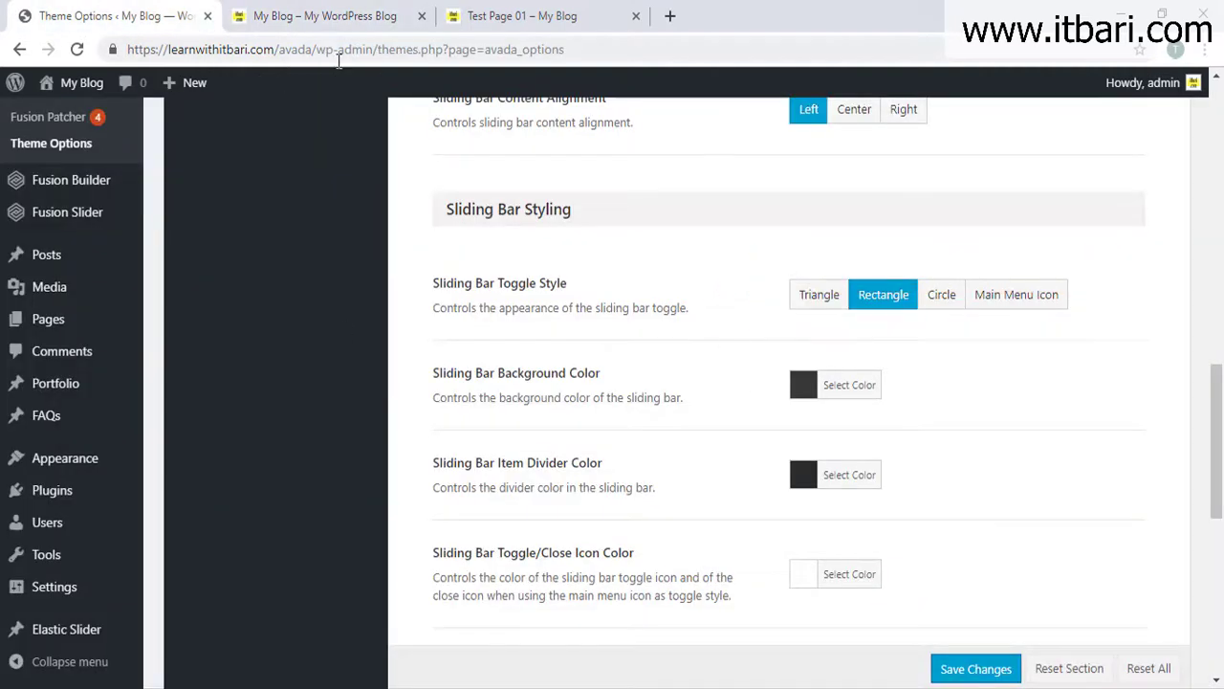
pyautogui.click(325, 15)
pyautogui.moveTo(1160, 187); pyautogui.dragTo(1203, 236)
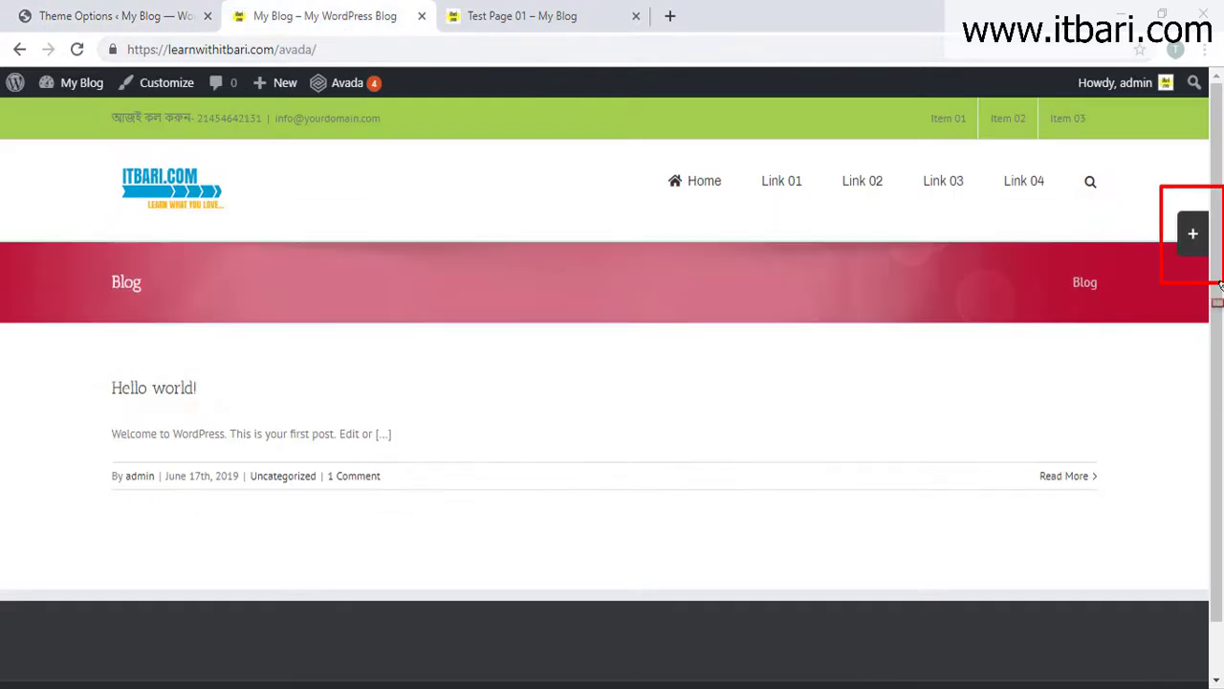
pyautogui.press('Escape')
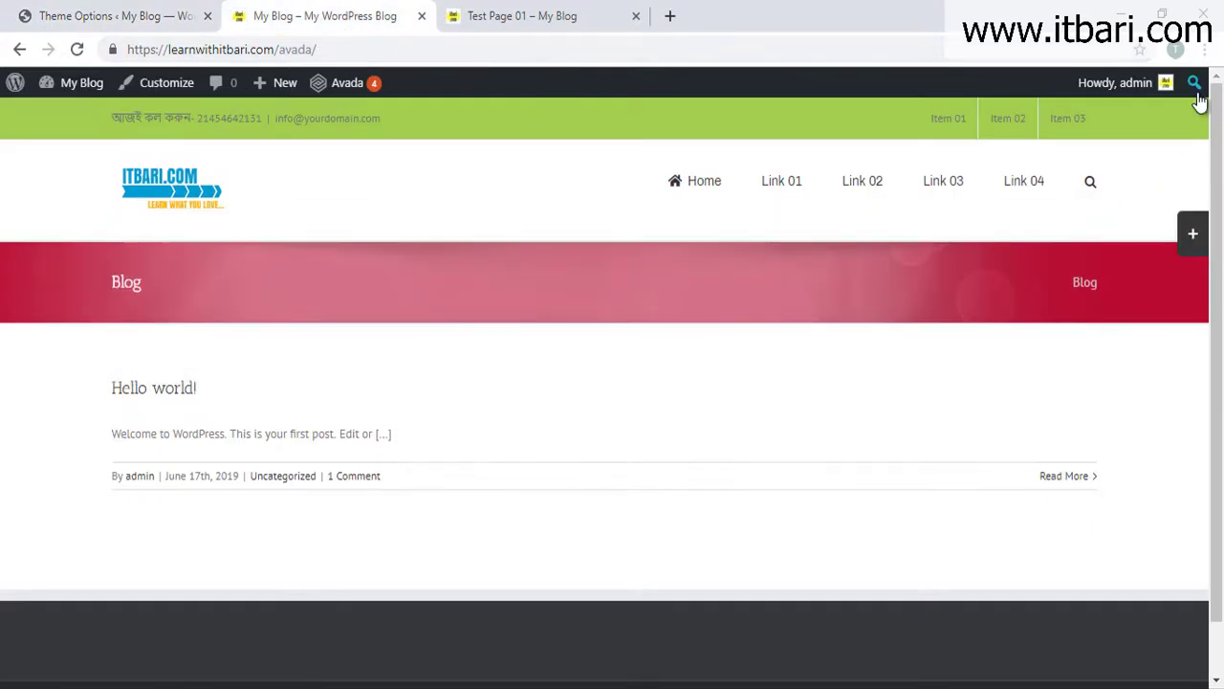
pyautogui.click(1193, 247)
pyautogui.click(937, 246)
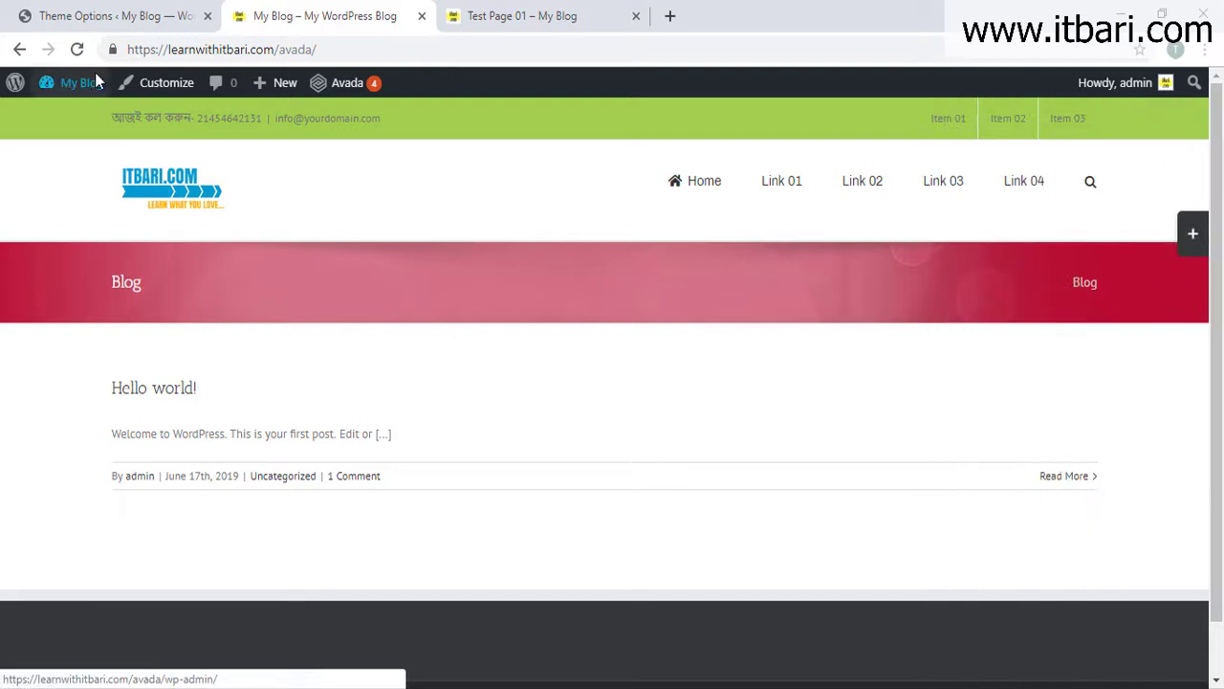
# Set the Sliding Bar Toggle Style to Circle in the theme options and save the changes
pyautogui.click(103, 23)
pyautogui.click(937, 298)
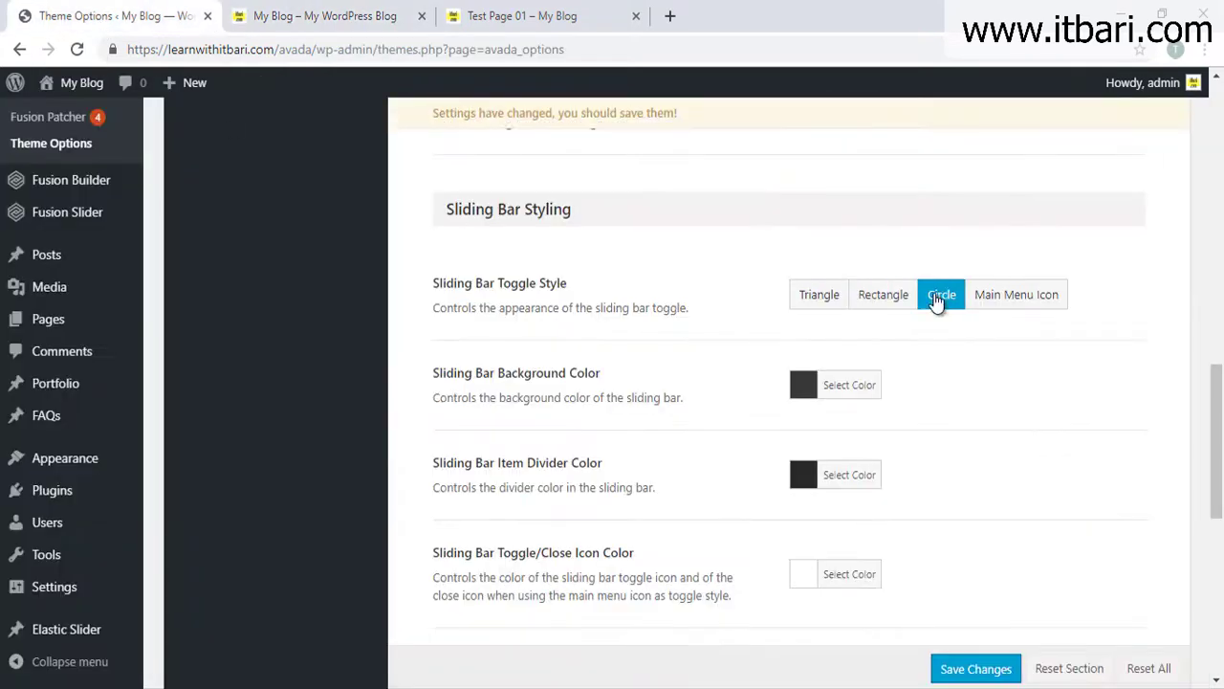
pyautogui.click(951, 674)
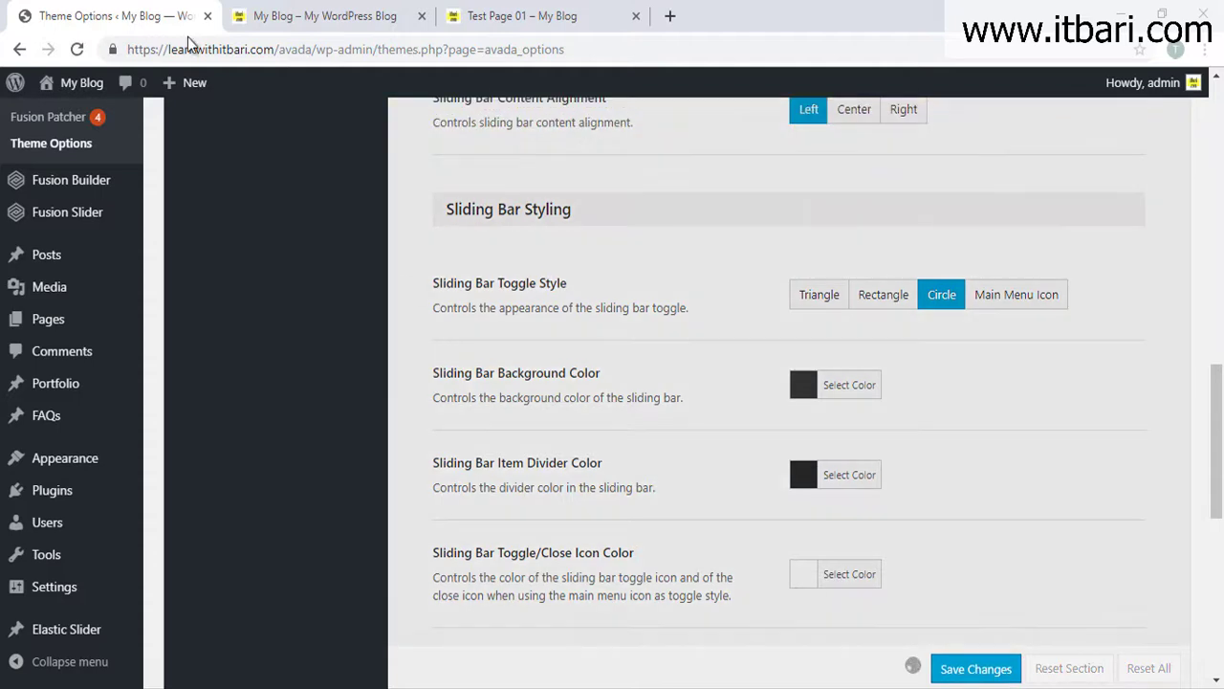
# Reload the blog page and test the circle toggle by opening and closing the sliding bar
pyautogui.click(335, 15)
pyautogui.click(76, 49)
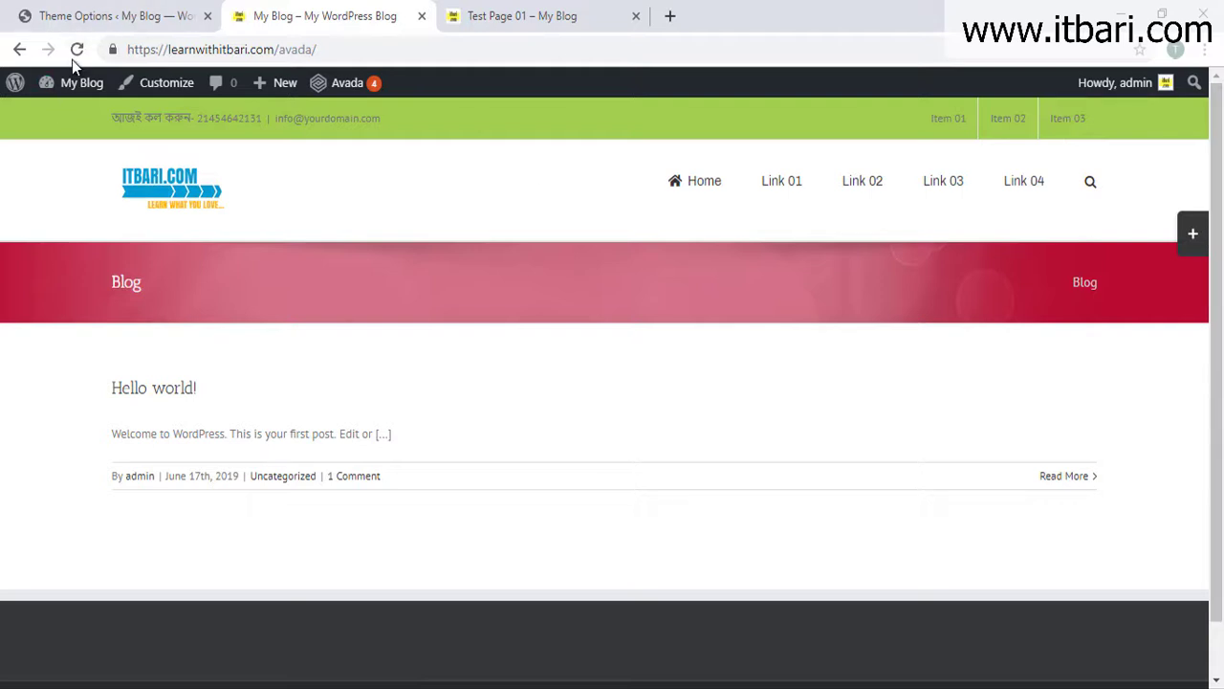
pyautogui.click(77, 49)
pyautogui.click(1174, 239)
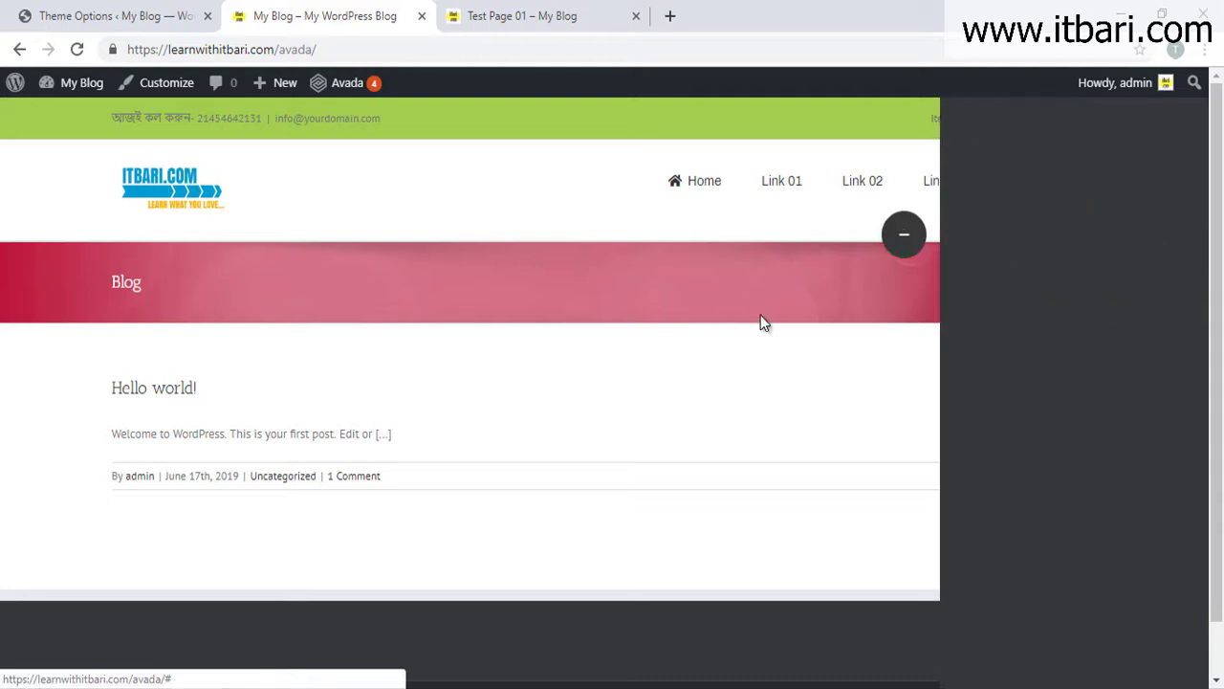
pyautogui.click(909, 232)
# Return the Sliding Bar Toggle Style to Rectangle and expand the bar on the blog page to view its background
pyautogui.click(115, 15)
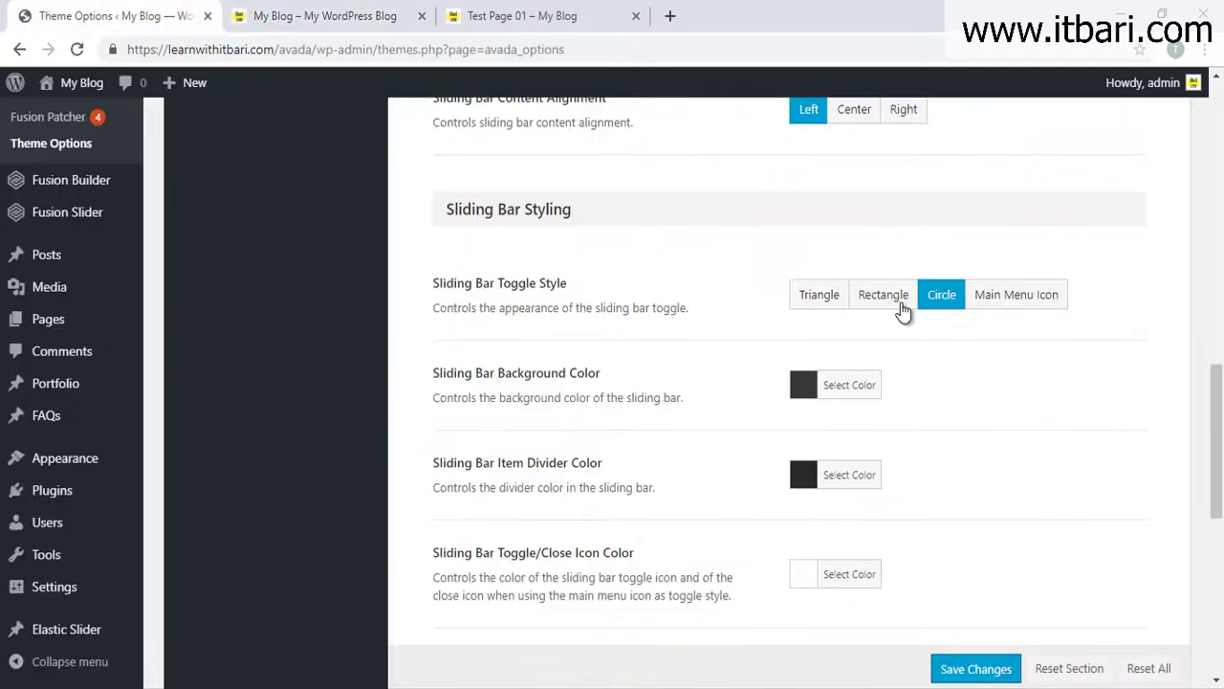
pyautogui.click(899, 304)
pyautogui.scroll(-1, 899, 304)
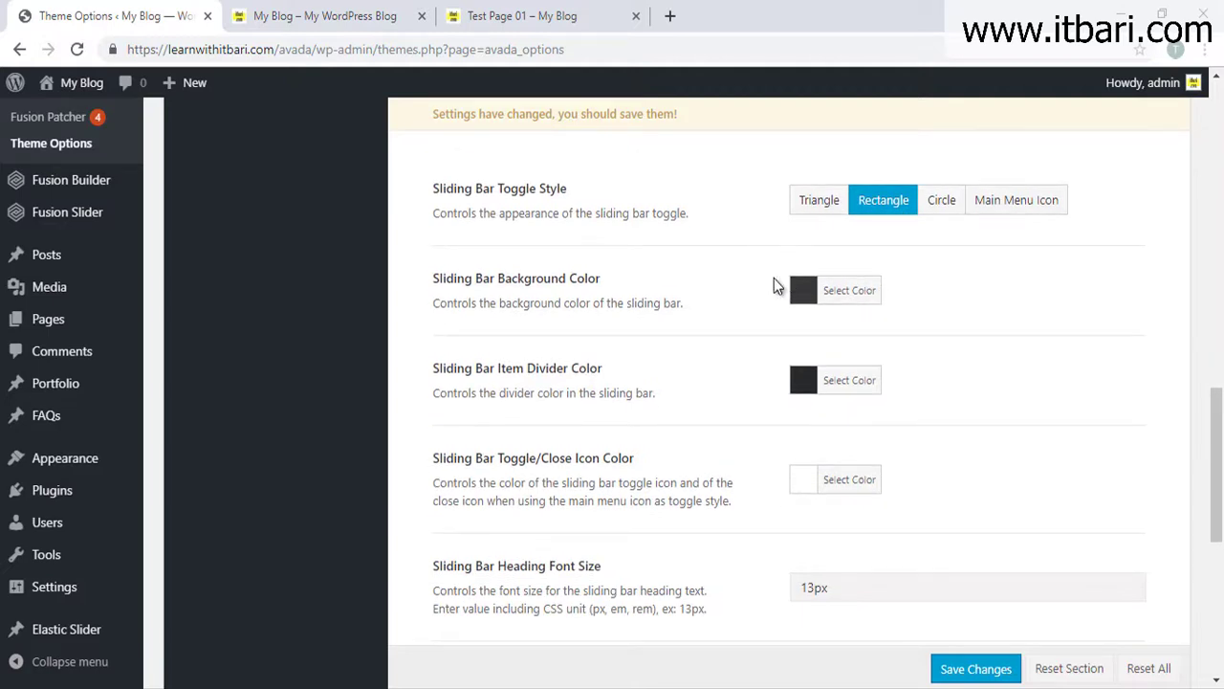
pyautogui.click(325, 15)
pyautogui.click(1182, 245)
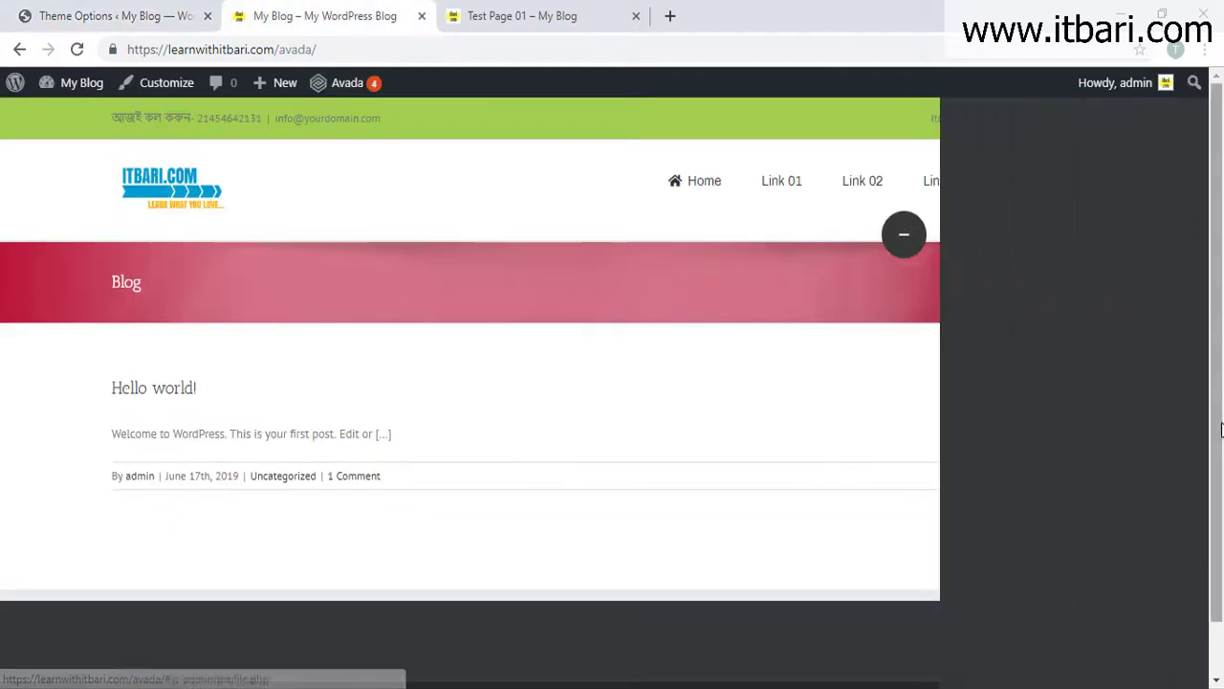
# Set the Sliding Bar Background Color to the pink palette swatch and save the theme options
pyautogui.click(39, 11)
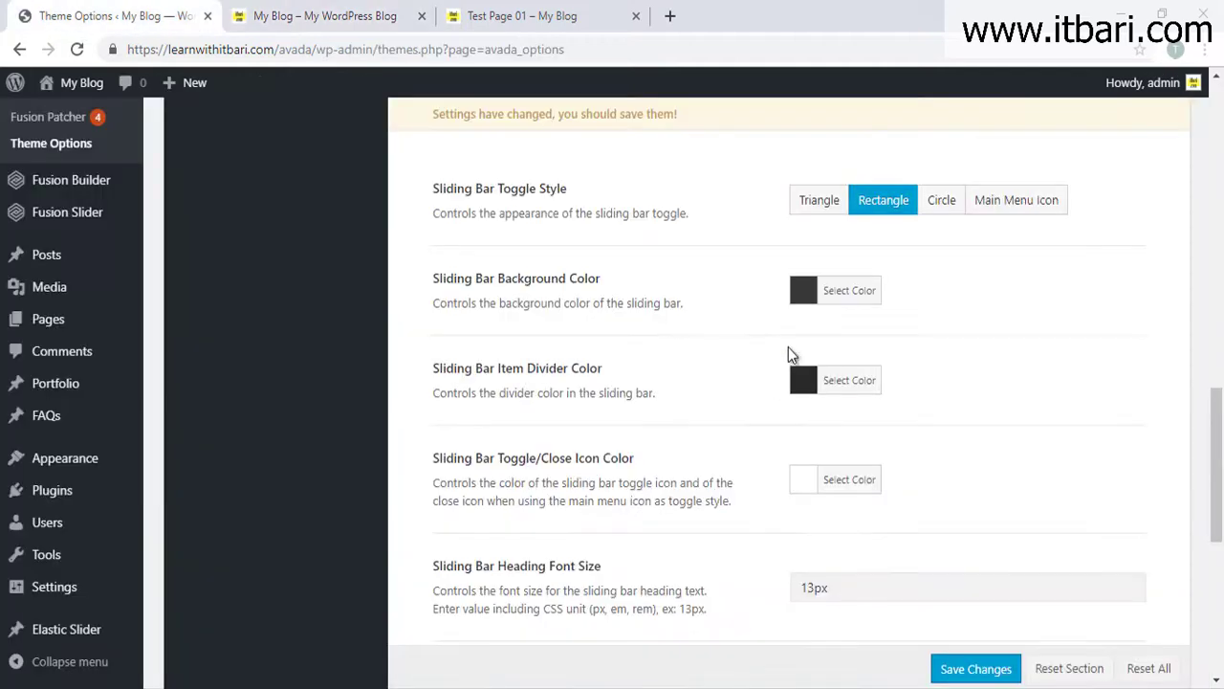
pyautogui.click(802, 292)
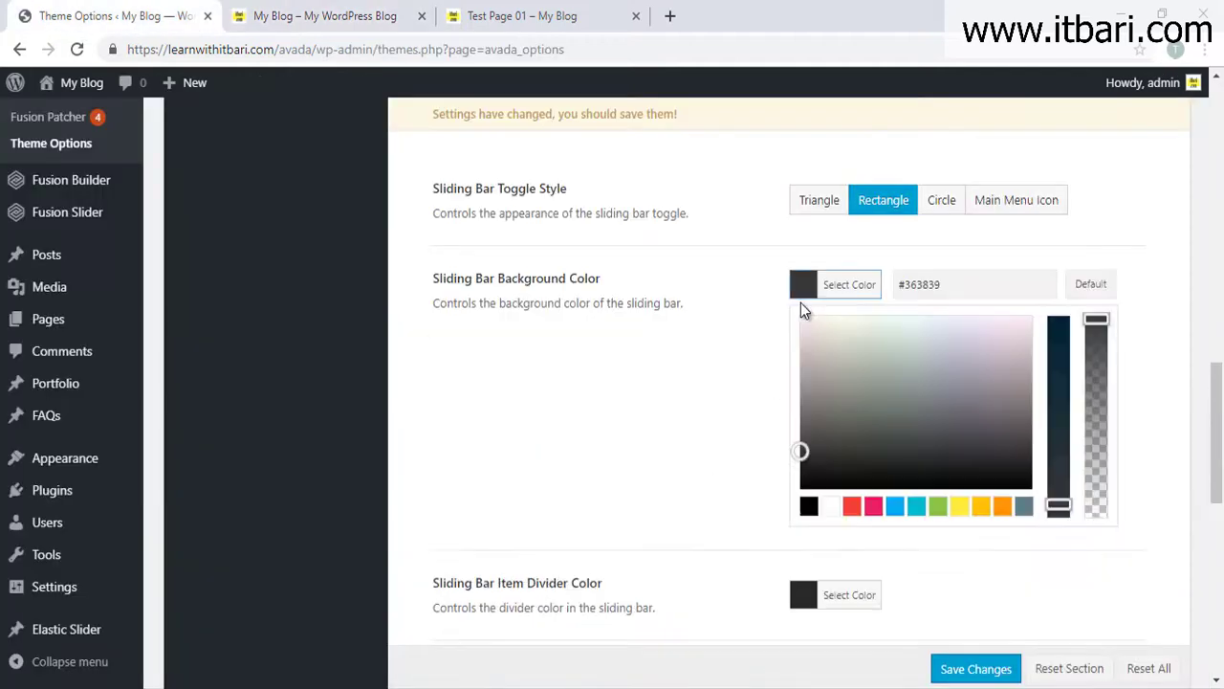
pyautogui.click(874, 507)
pyautogui.click(725, 432)
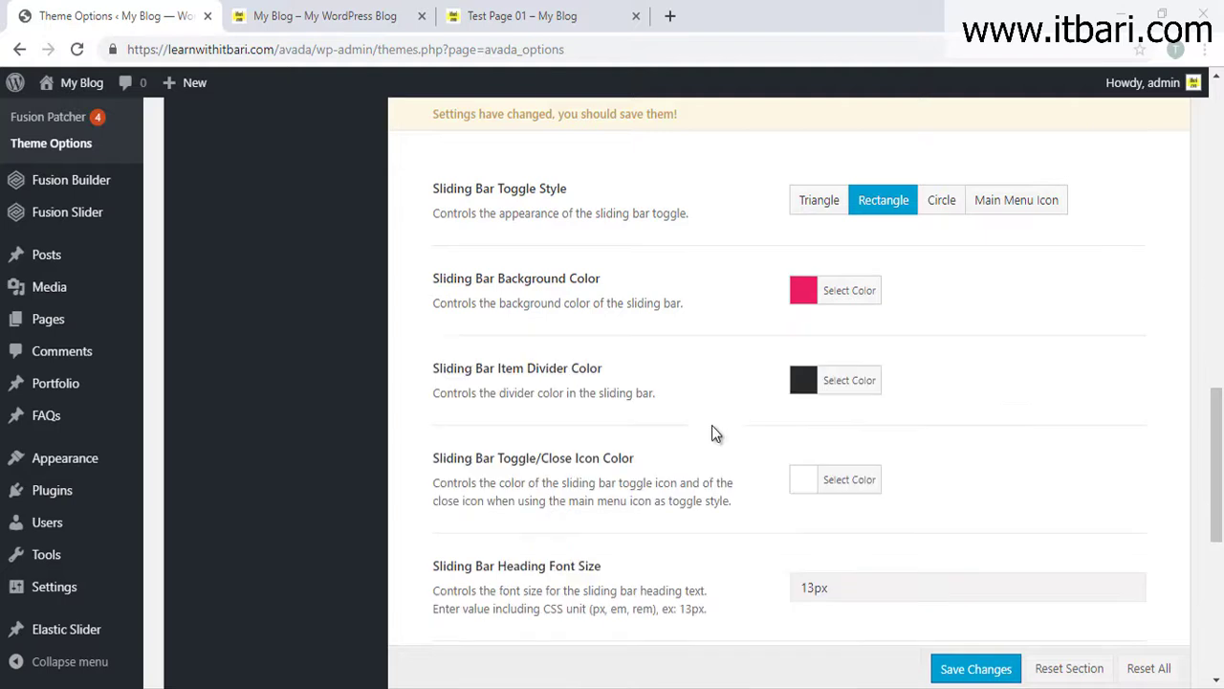
pyautogui.click(970, 671)
# Reload the blog page, then expand and collapse the sliding bar to check its pink background
pyautogui.click(326, 15)
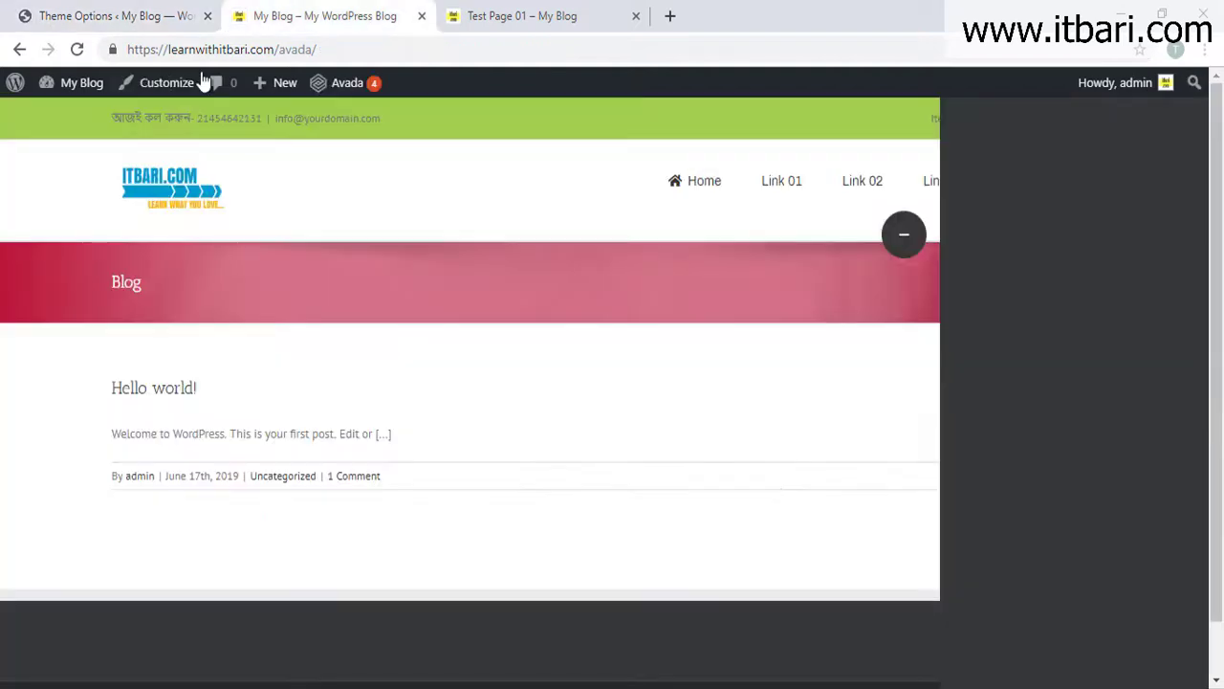
pyautogui.click(75, 55)
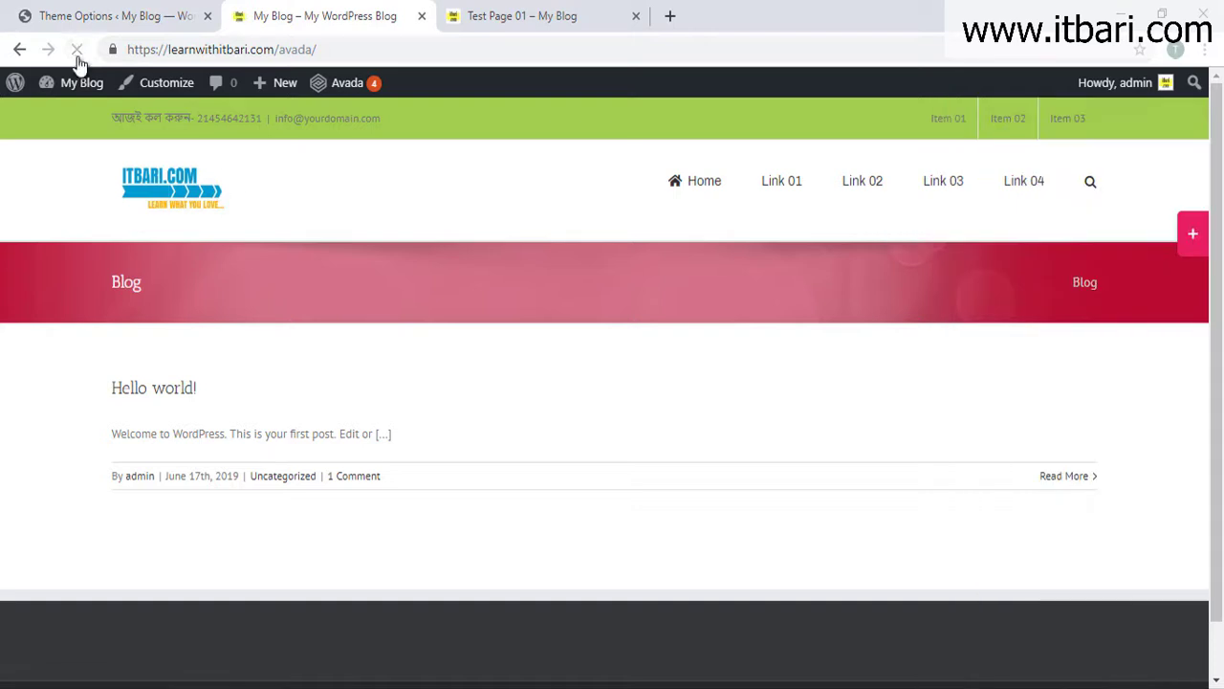
pyautogui.click(1192, 234)
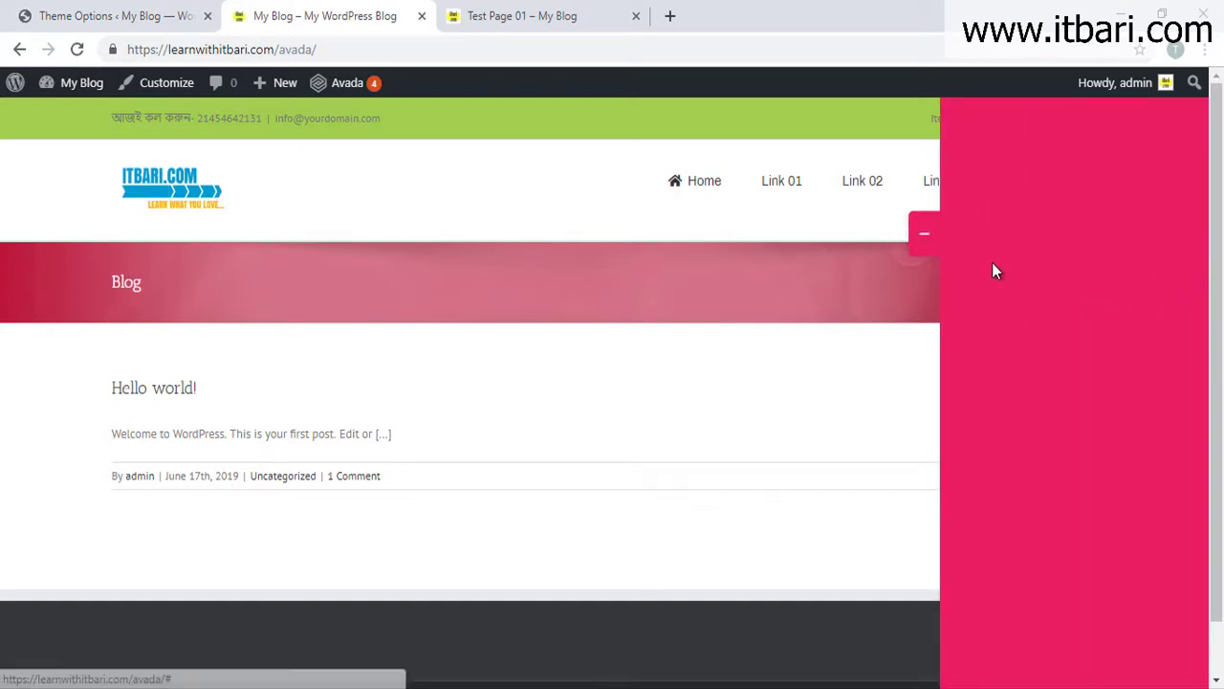
pyautogui.click(925, 234)
# Change the Sliding Bar Background Color to a near-black shade, starting from the black palette swatch
pyautogui.click(121, 16)
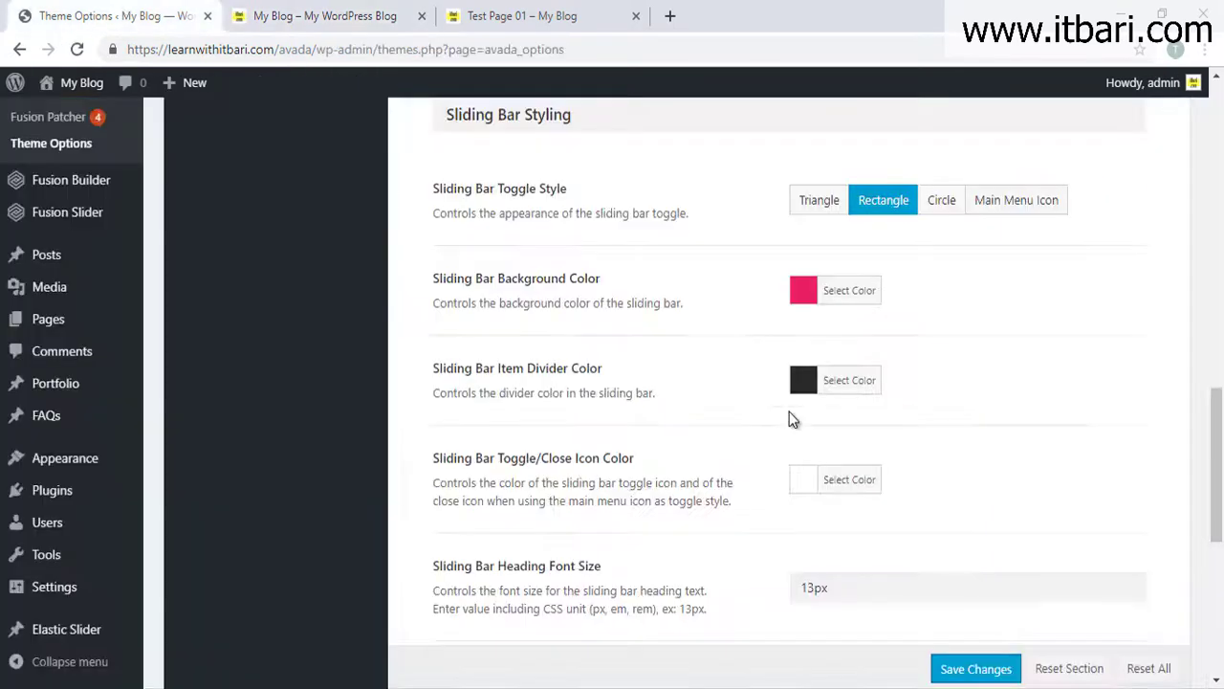
pyautogui.click(811, 295)
pyautogui.click(808, 507)
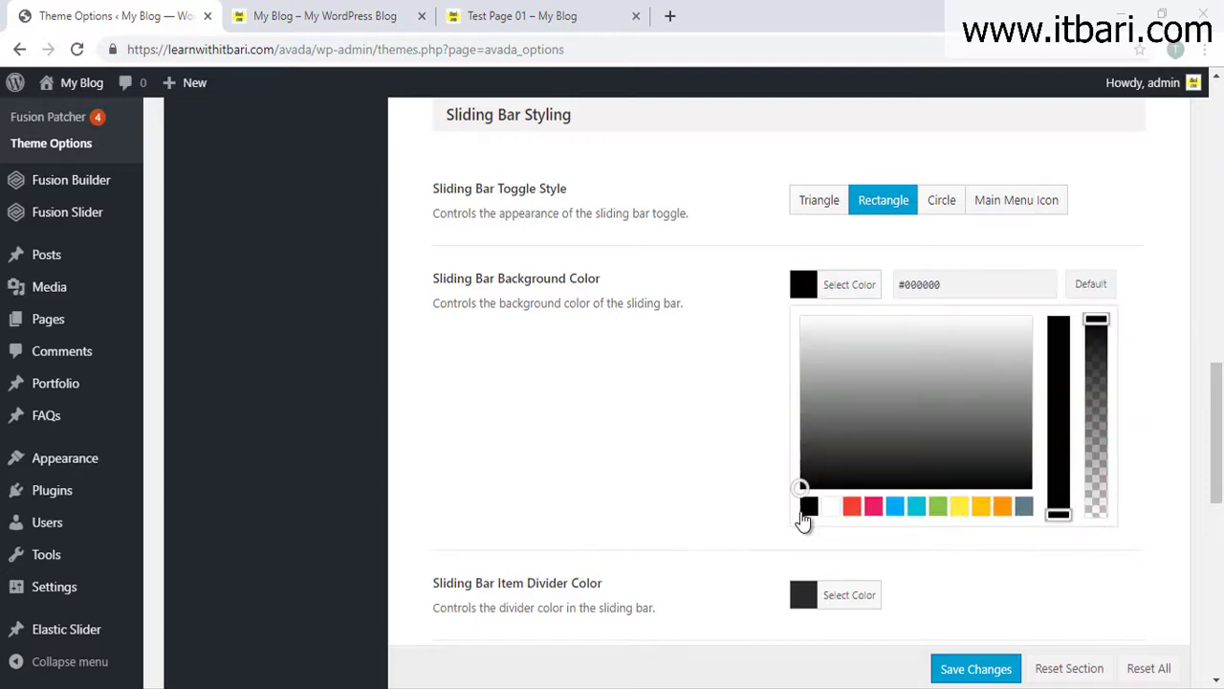
pyautogui.moveTo(802, 479); pyautogui.dragTo(779, 470)
pyautogui.click(722, 457)
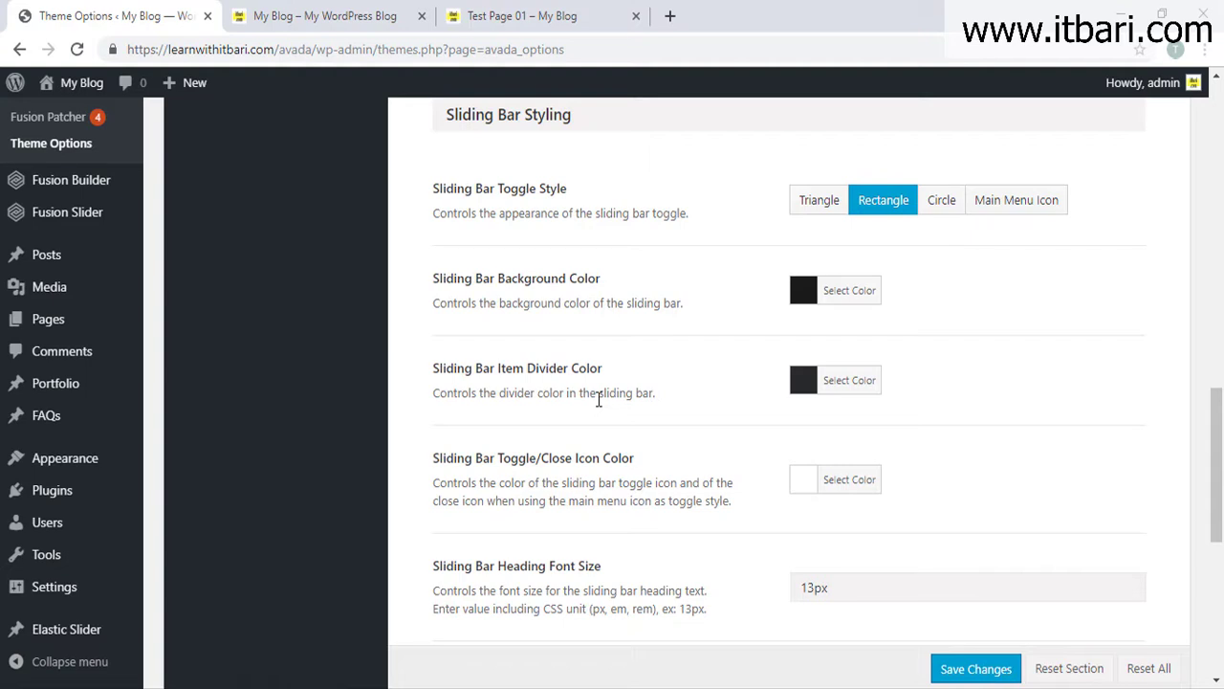
# Examine the toggle icon, heading, font, link and border options of the sliding bar, comparing the toggle on the blog page
pyautogui.scroll(-2, 598, 399)
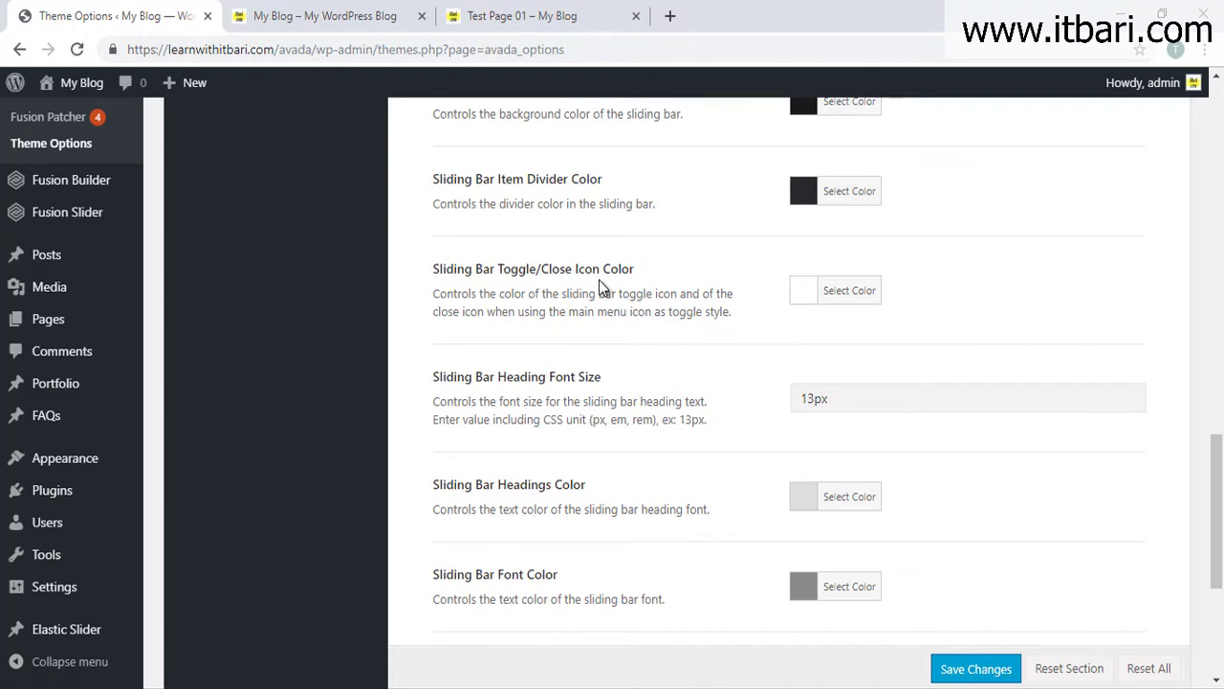
pyautogui.click(263, 13)
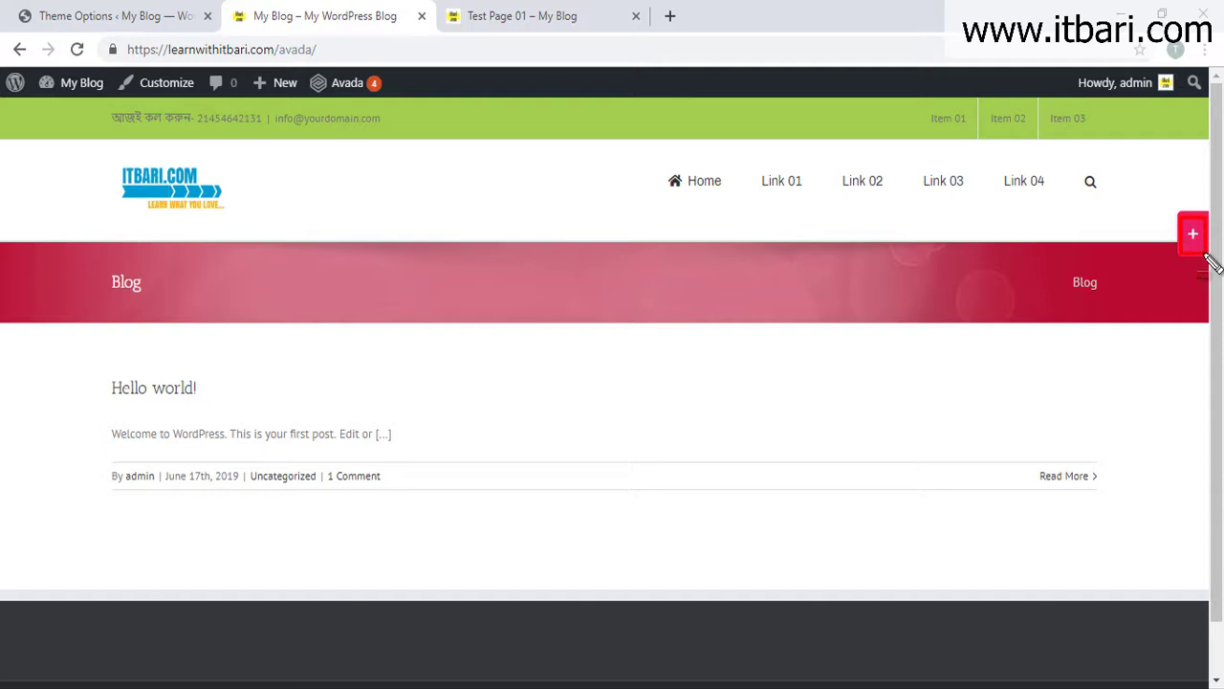
pyautogui.click(131, 12)
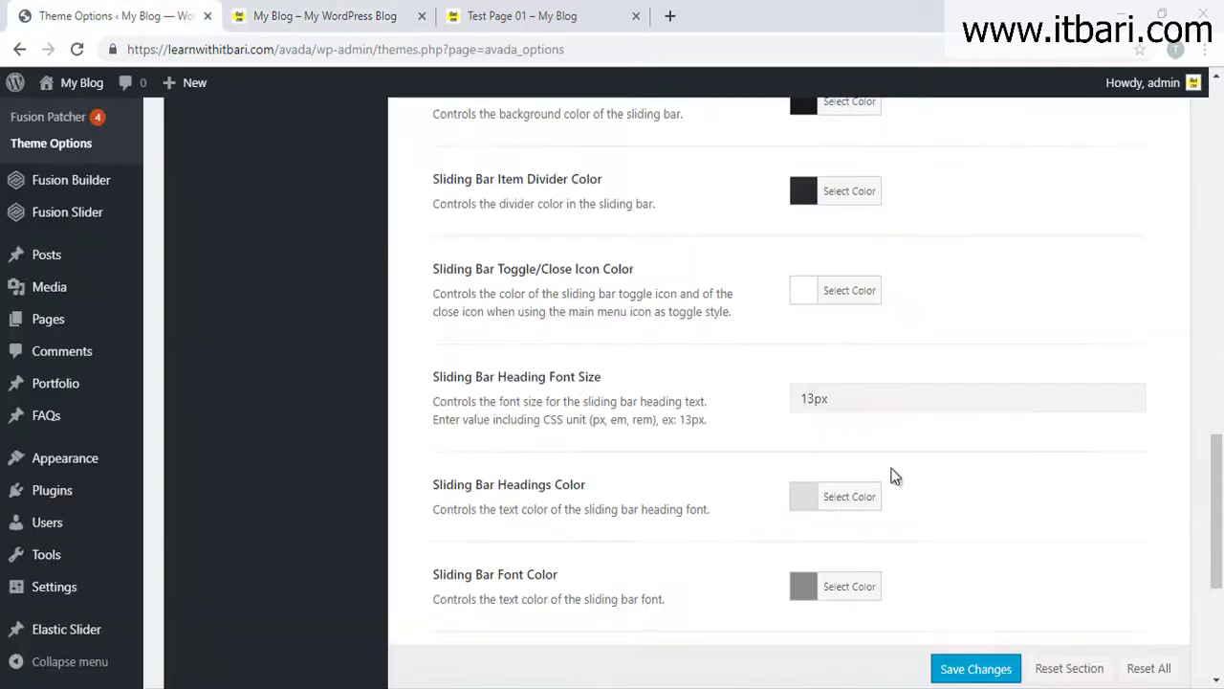
pyautogui.scroll(-1, 785, 335)
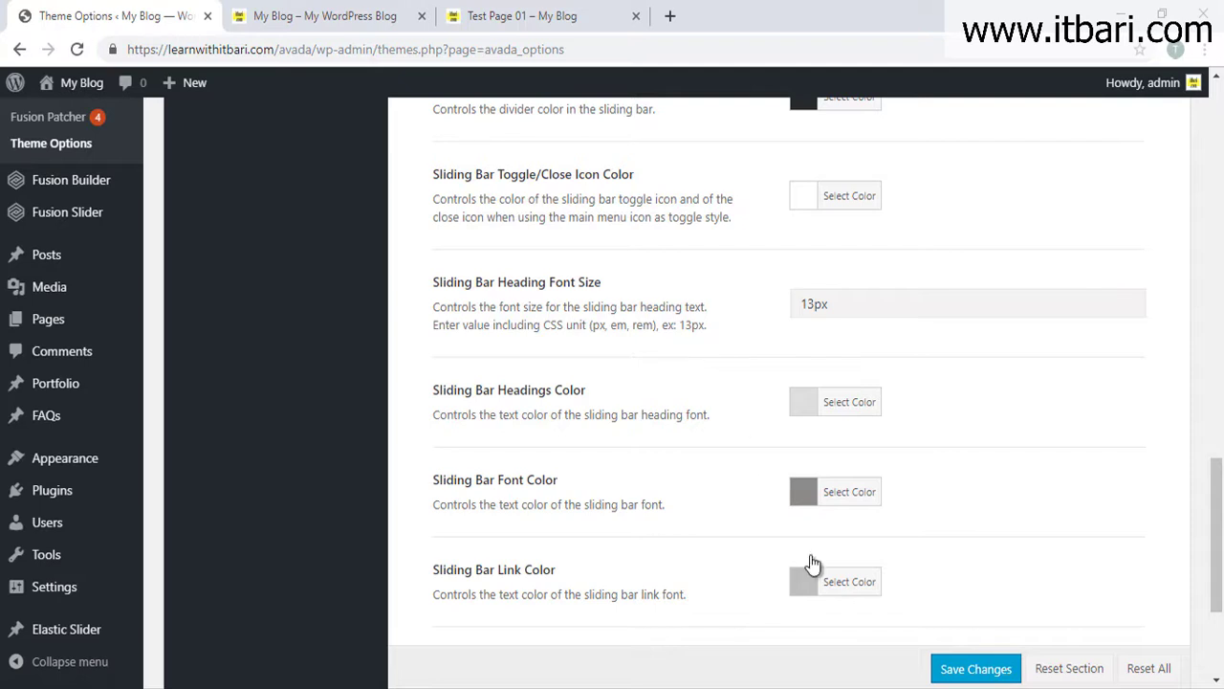
pyautogui.scroll(-2, 856, 435)
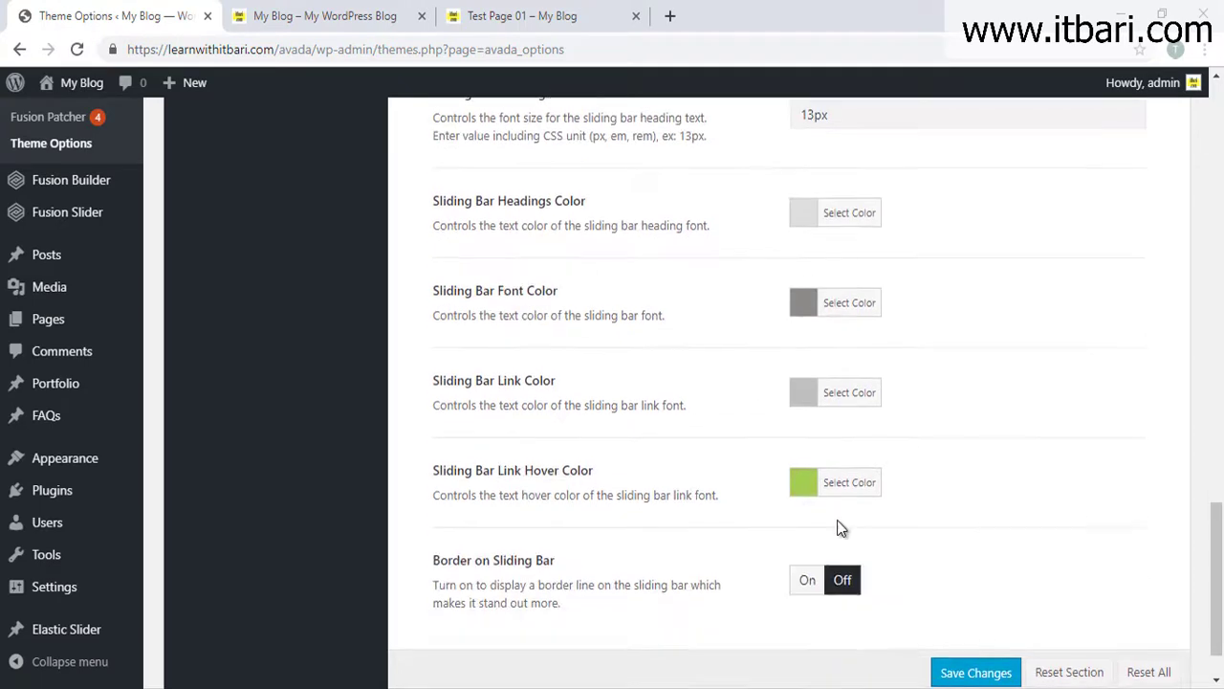
pyautogui.scroll(-1, 798, 501)
pyautogui.moveTo(431, 496); pyautogui.dragTo(511, 494)
pyautogui.click(582, 517)
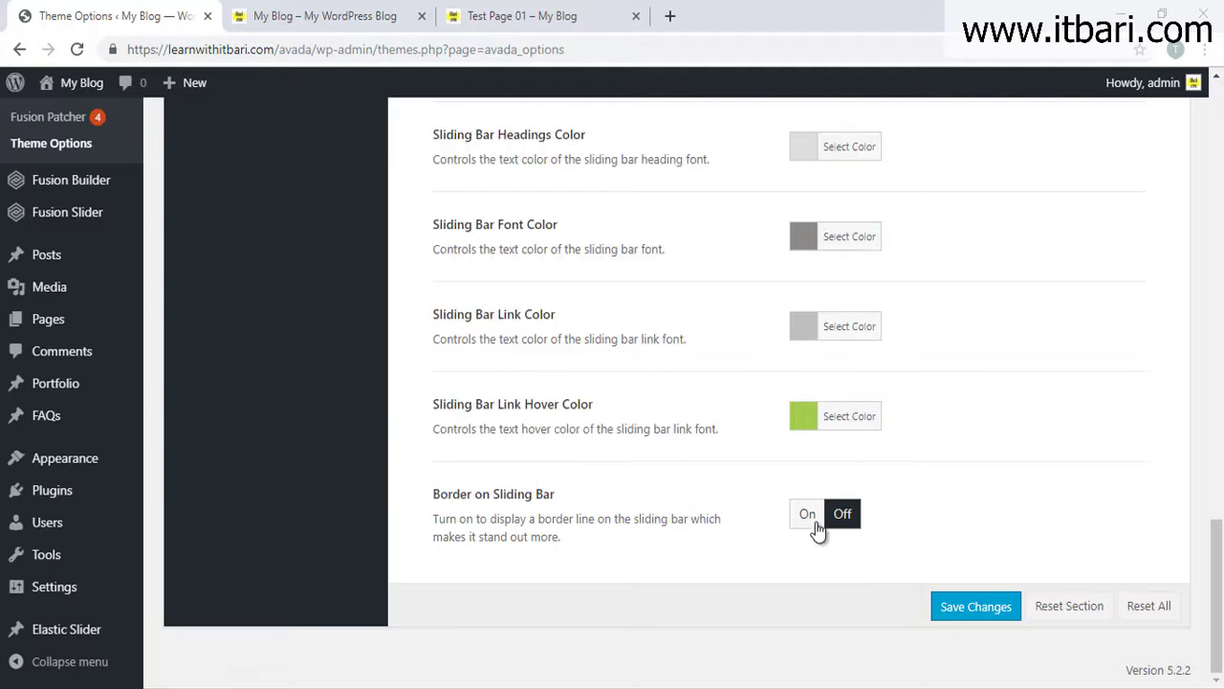
# Save the theme options, reload the blog page, and expand the sliding bar to check its near-black background
pyautogui.click(977, 607)
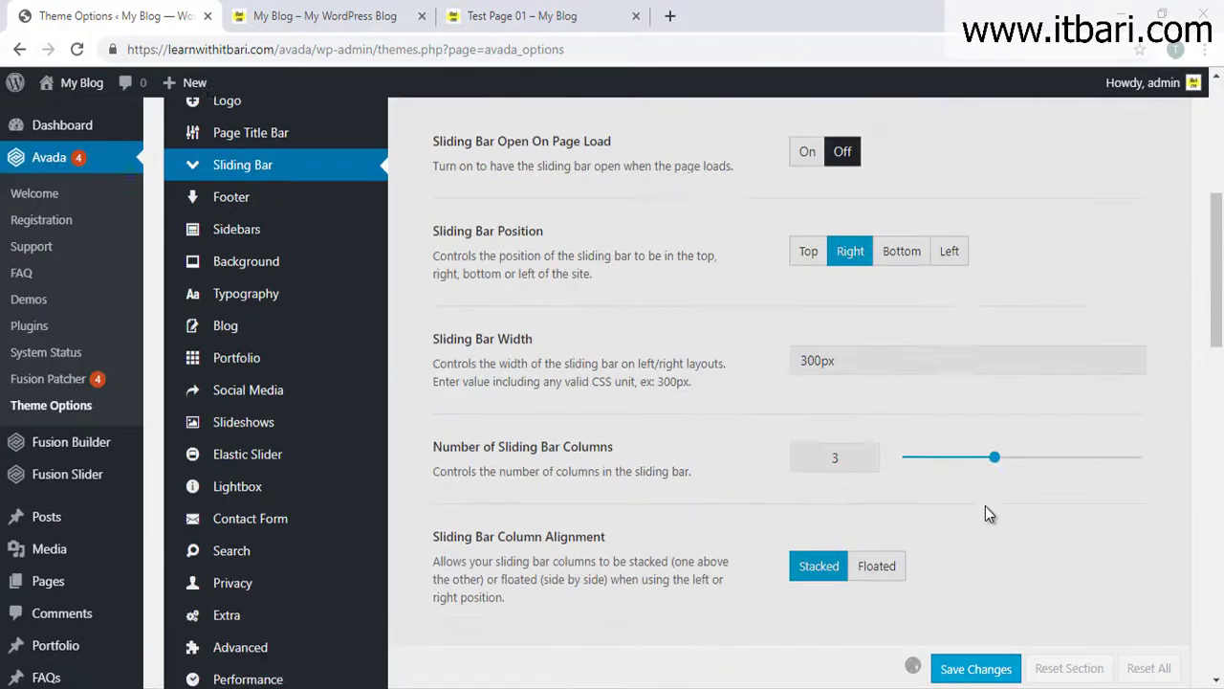
pyautogui.click(238, 12)
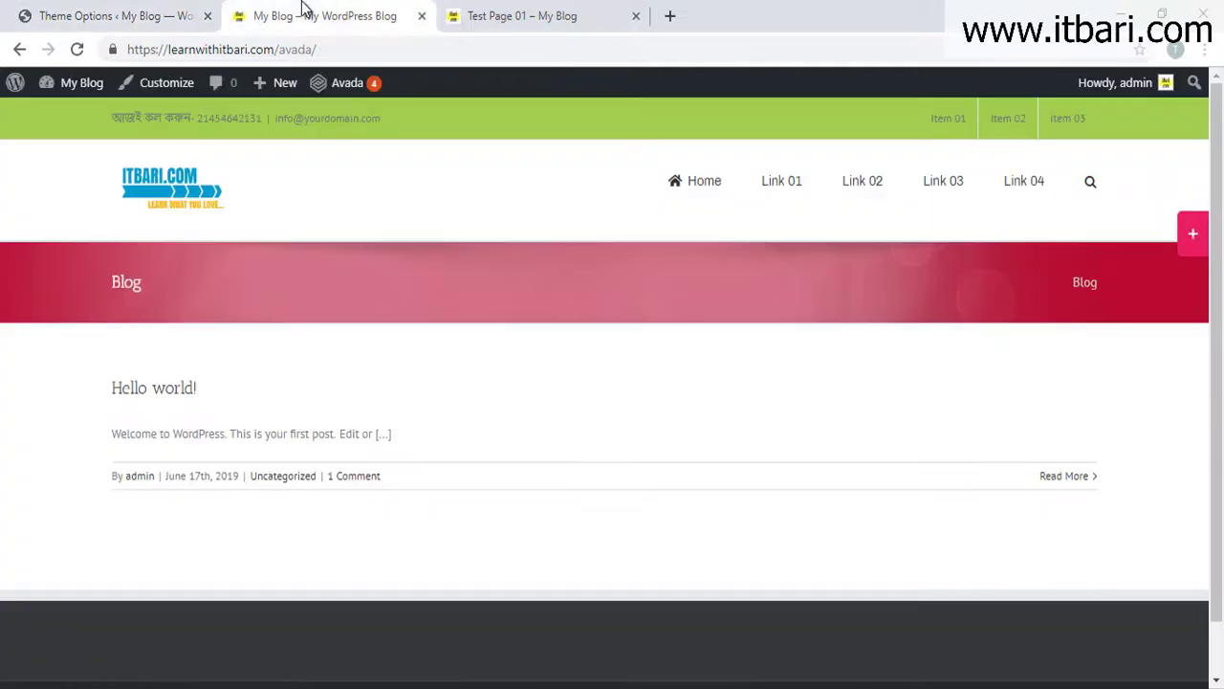
pyautogui.click(76, 48)
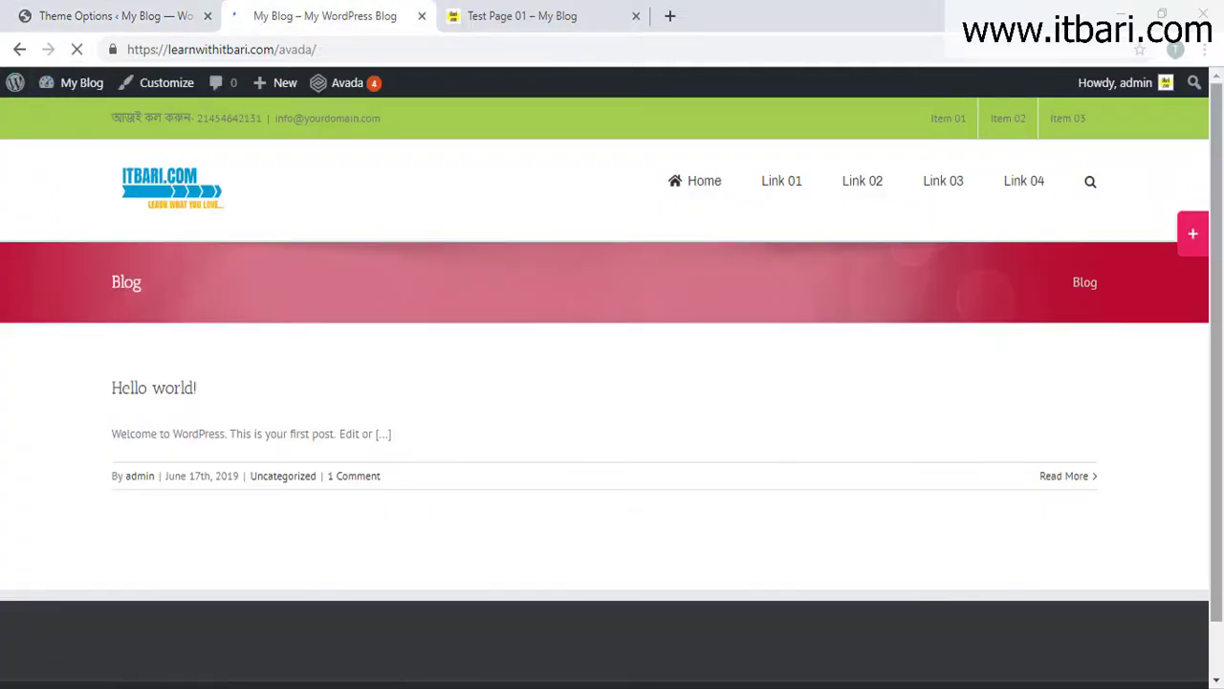
pyautogui.click(1197, 239)
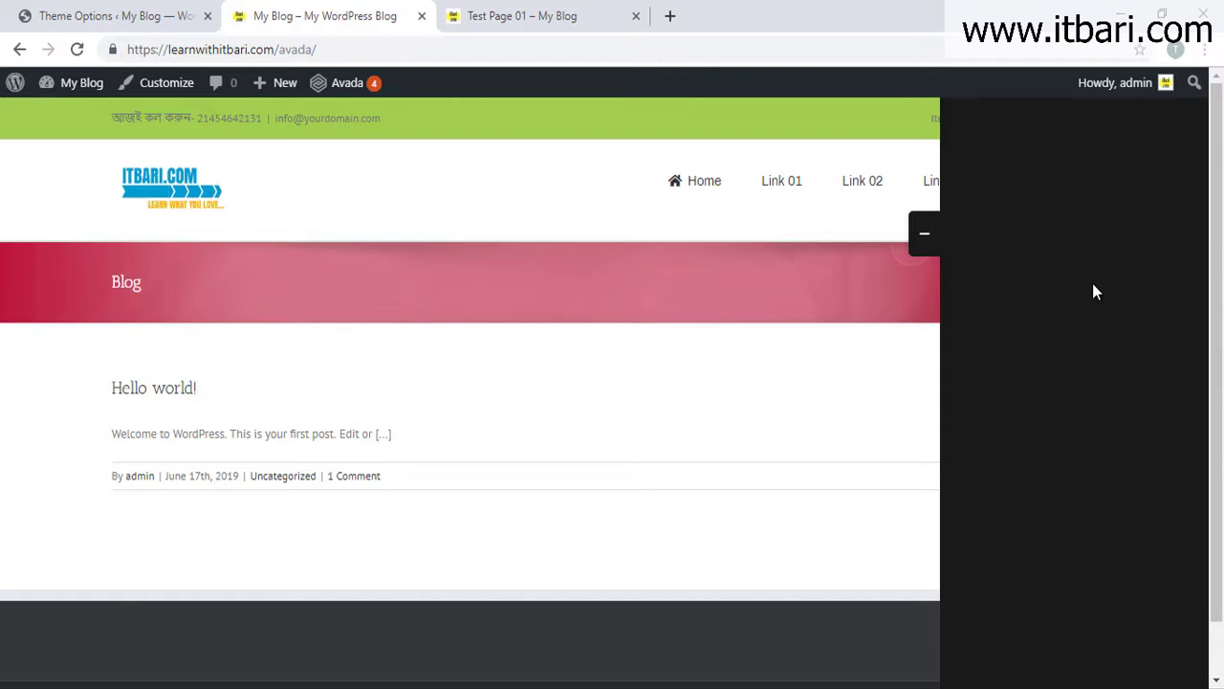
pyautogui.click(105, 14)
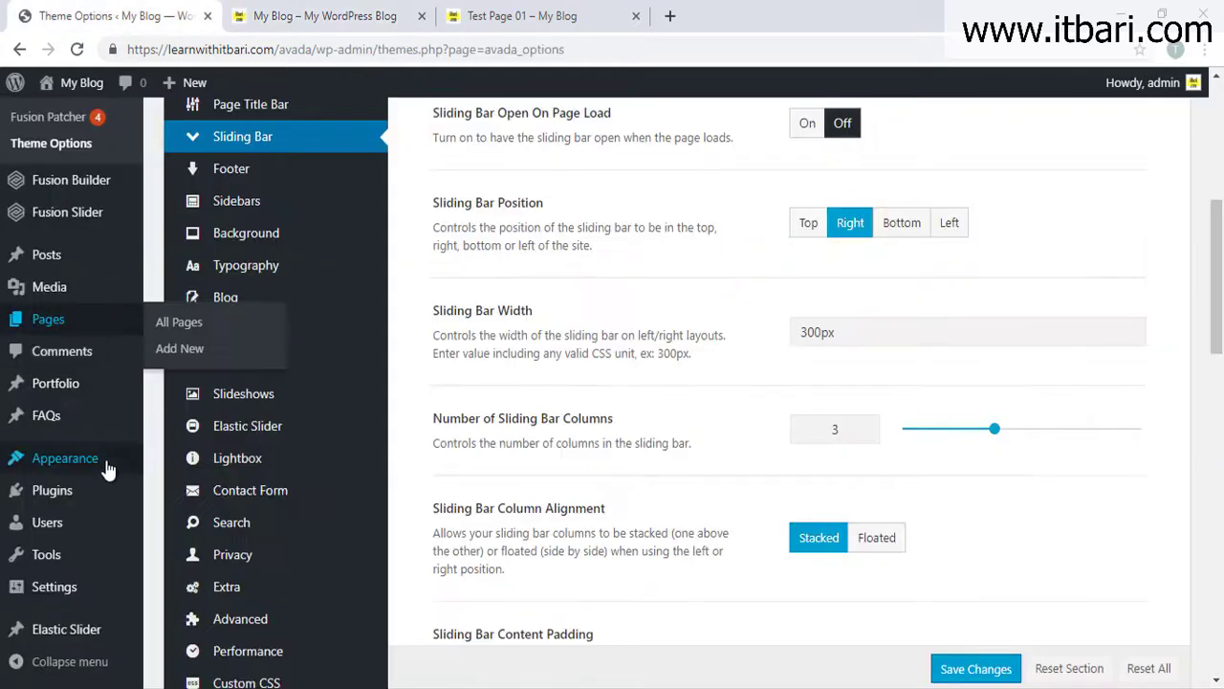
# Open the WordPress Widgets page in a new browser tab and locate the sliding bar widget areas
pyautogui.moveTo(107, 469)
pyautogui.rightClick(177, 514)
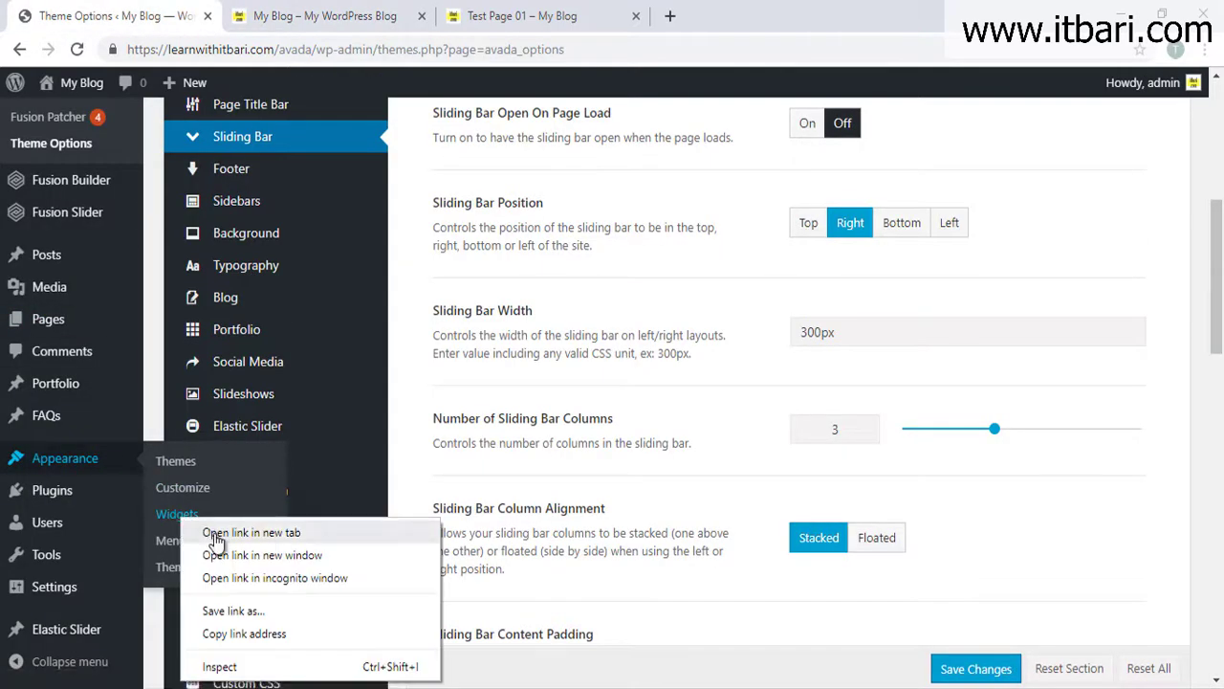
pyautogui.click(201, 530)
pyautogui.scroll(1, 294, 452)
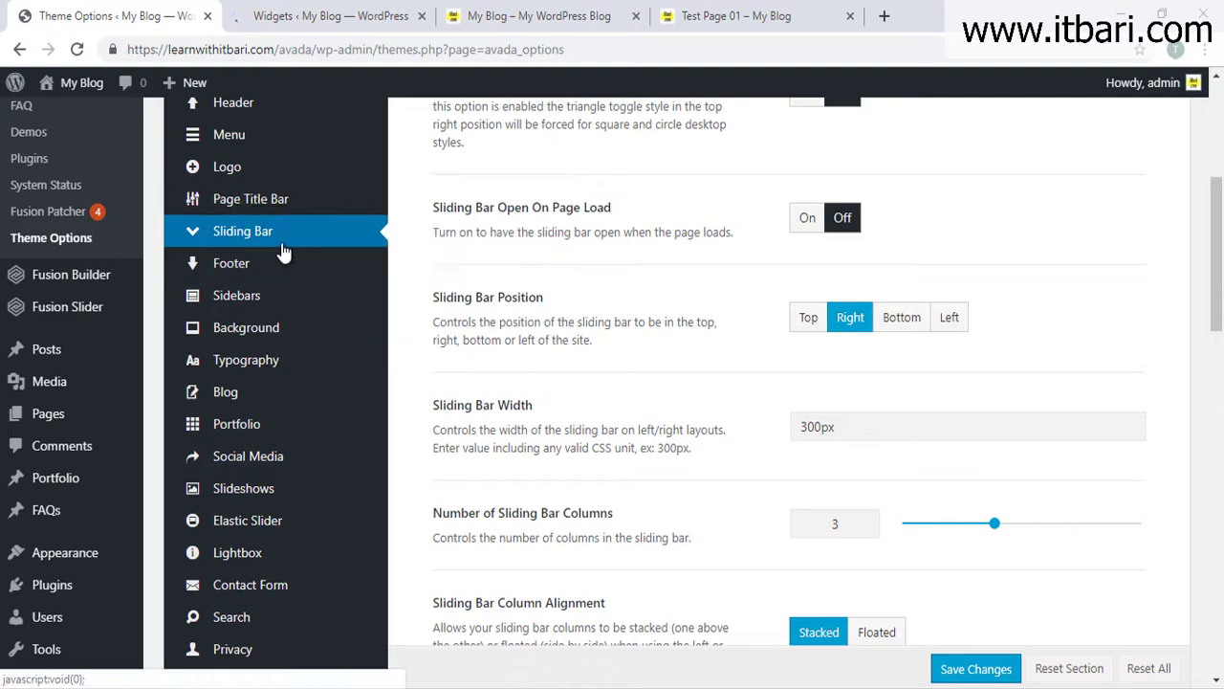
pyautogui.click(377, 19)
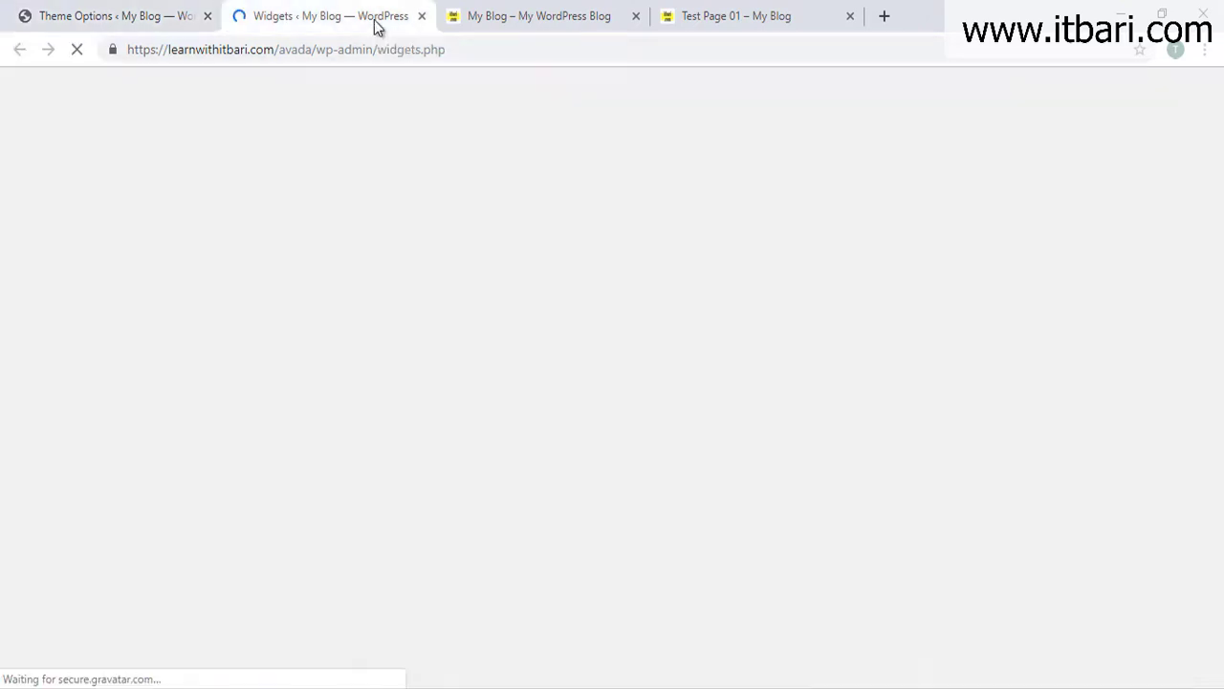
pyautogui.scroll(-1, 1010, 505)
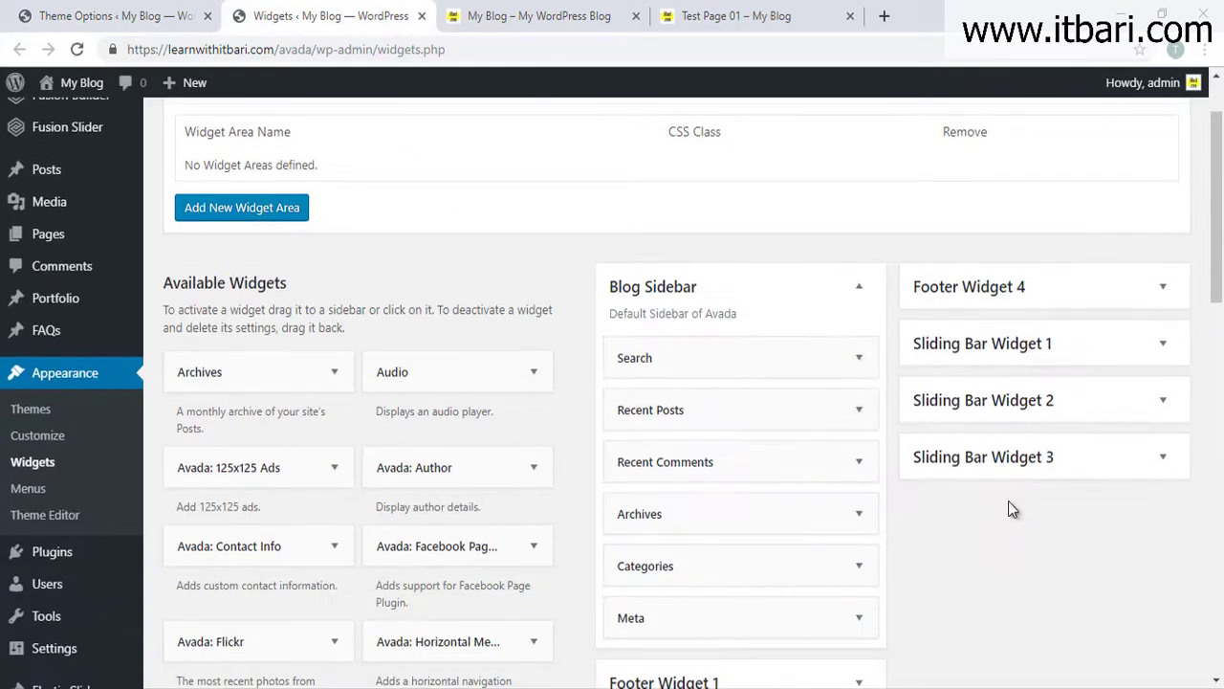
pyautogui.scroll(1, 909, 334)
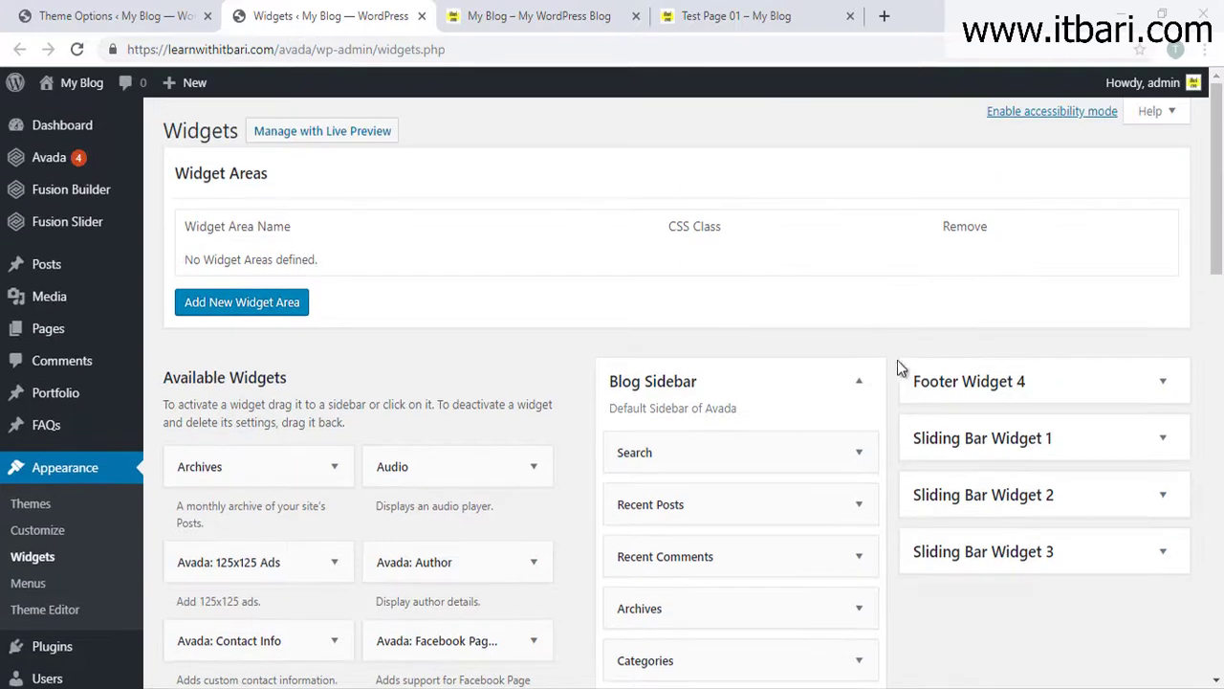
pyautogui.scroll(-2, 904, 373)
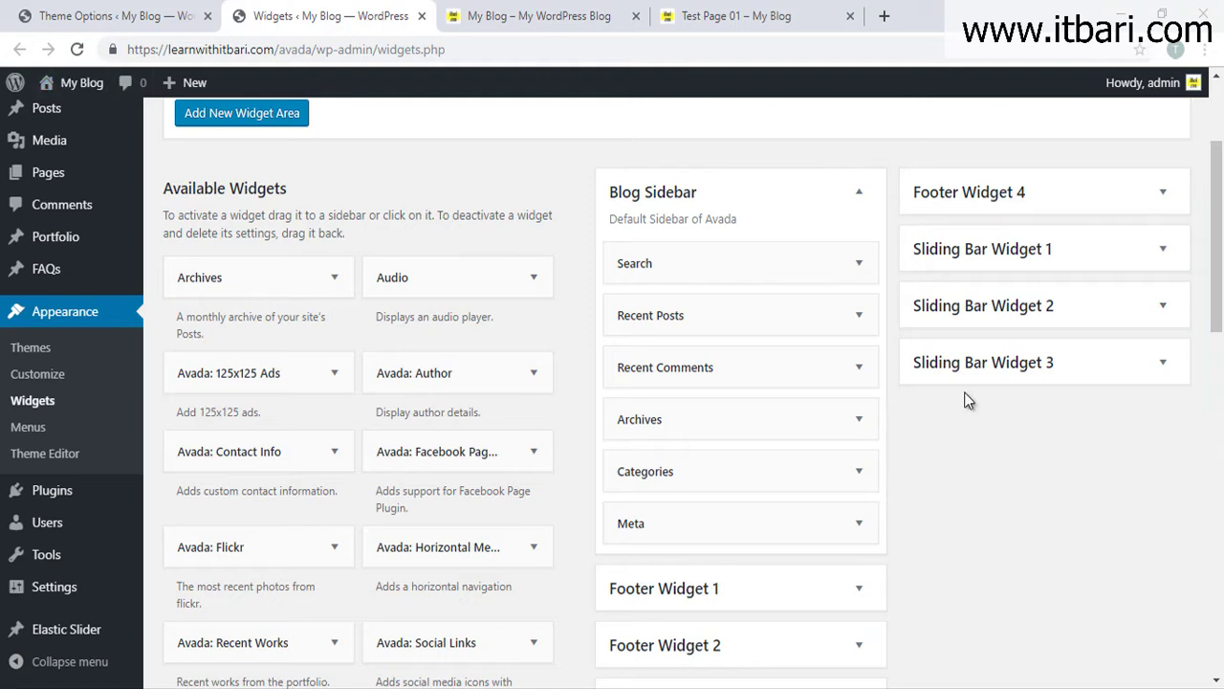
# Set the Number of Sliding Bar Columns to 2 in the theme options and save the changes
pyautogui.click(106, 15)
pyautogui.scroll(-2, 1071, 369)
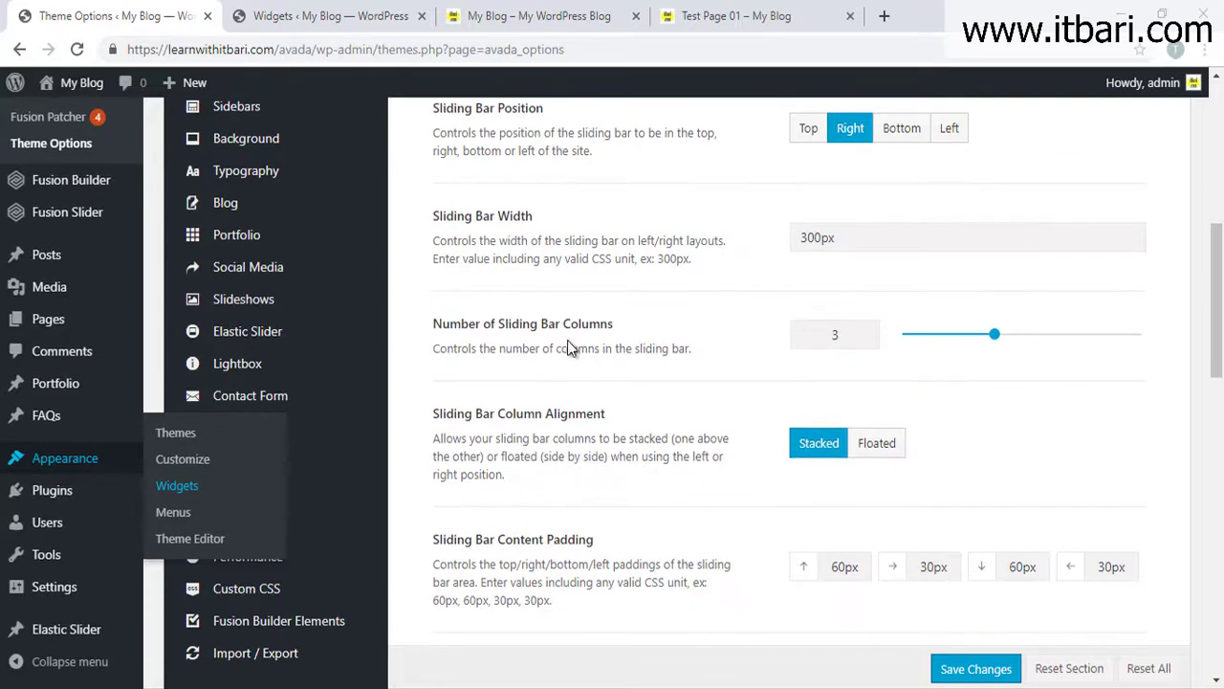
pyautogui.moveTo(404, 282); pyautogui.dragTo(1187, 384)
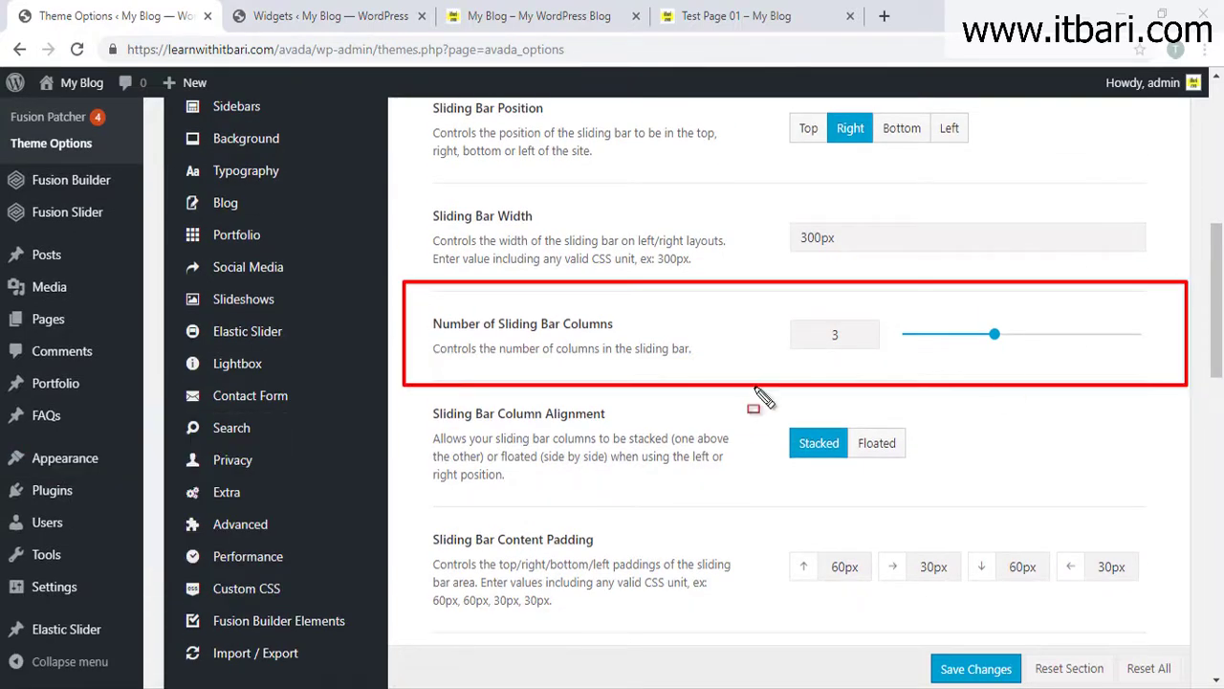
pyautogui.press('Escape')
pyautogui.moveTo(997, 332); pyautogui.dragTo(946, 332)
pyautogui.click(971, 672)
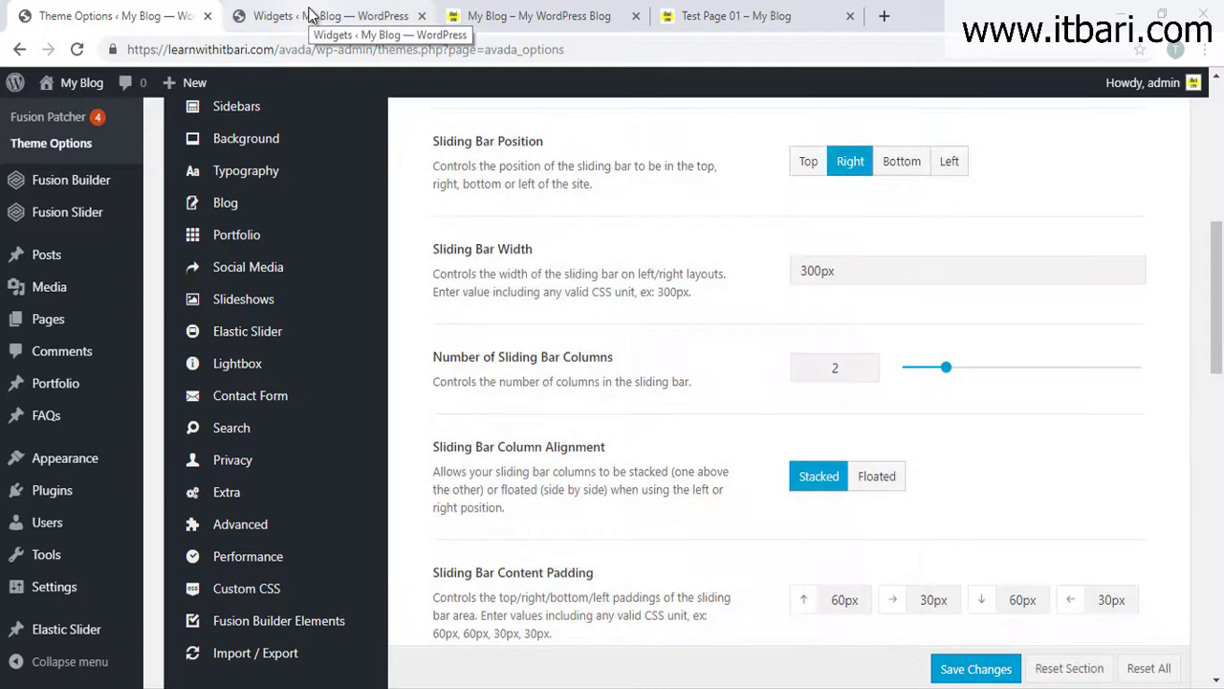
# Reload the Widgets page and compare its sliding bar widget areas with the column count in the theme options
pyautogui.click(406, 17)
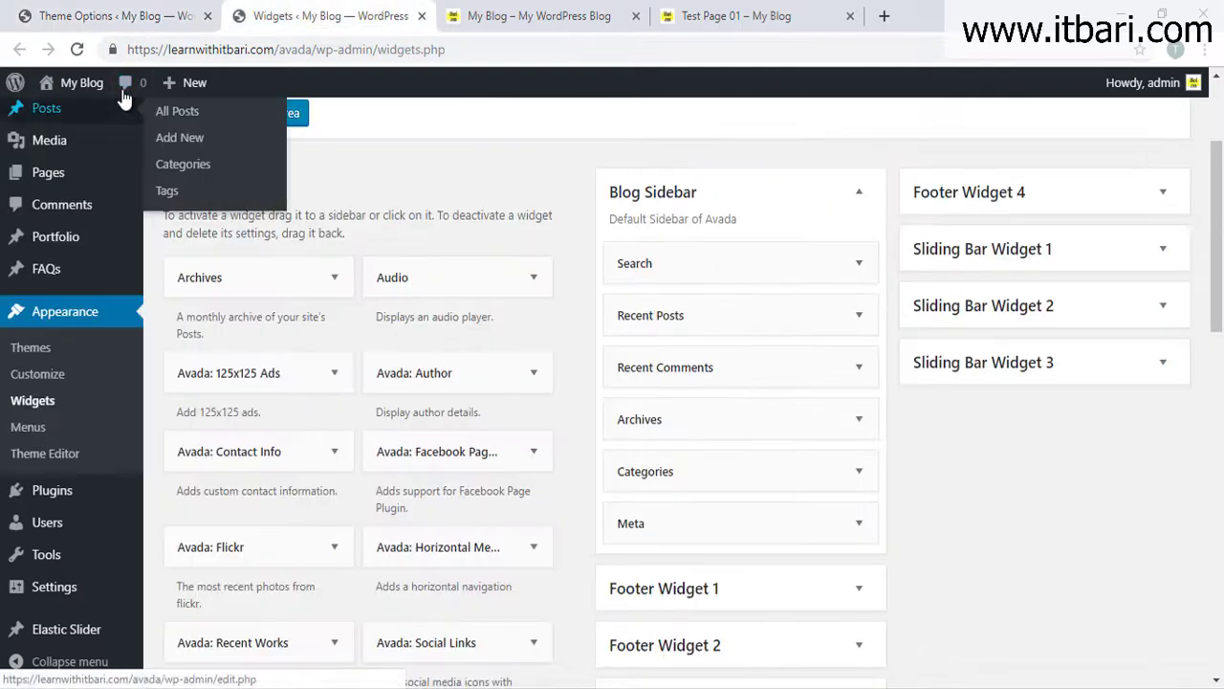
pyautogui.scroll(-1, 661, 404)
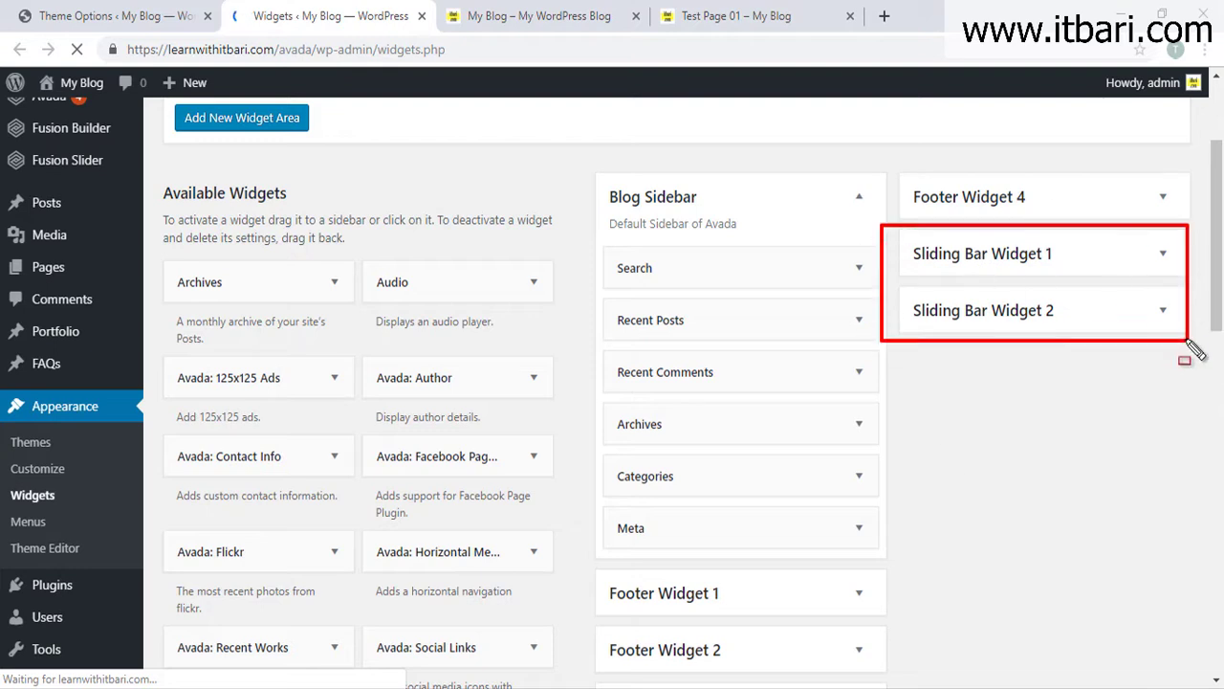
pyautogui.click(96, 15)
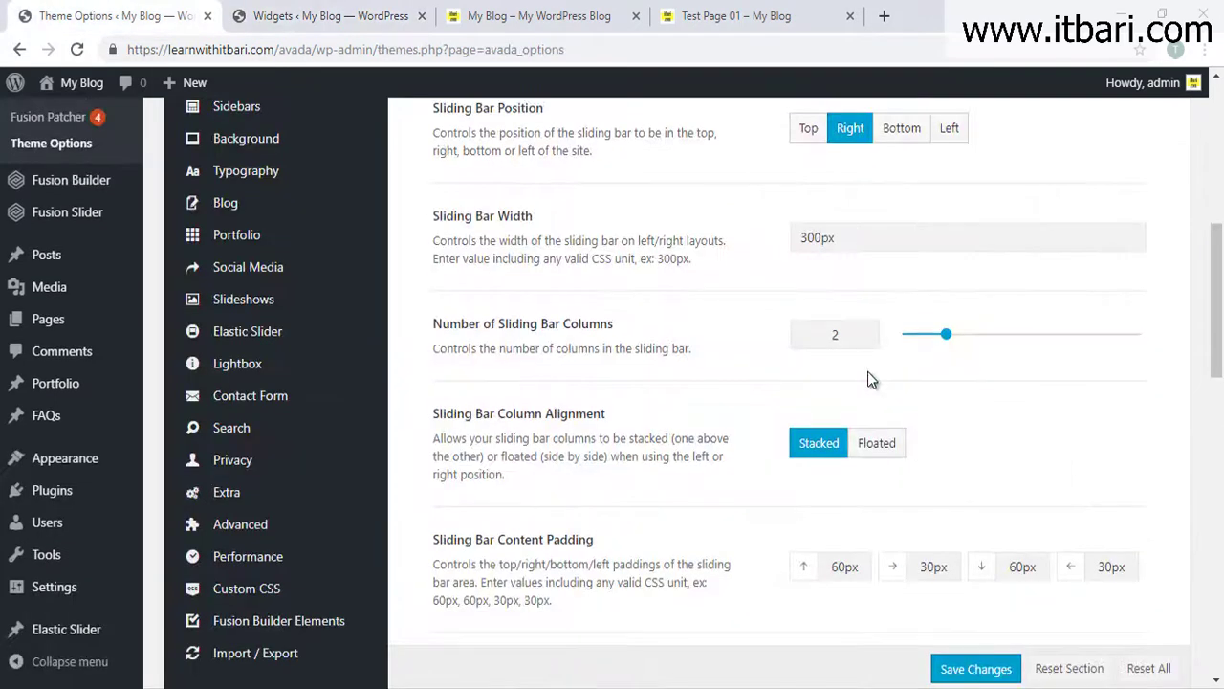
pyautogui.click(330, 16)
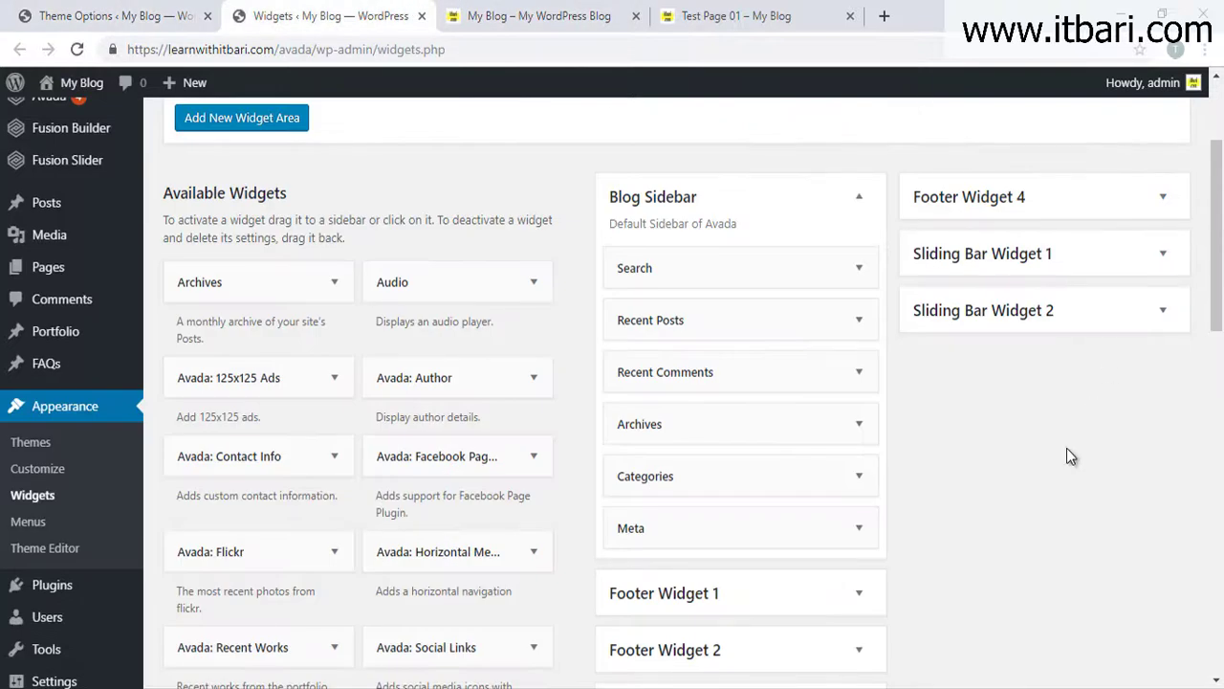
# Expand the Sliding Bar Widget 1 area and add the Calendar widget to it
pyautogui.click(1163, 253)
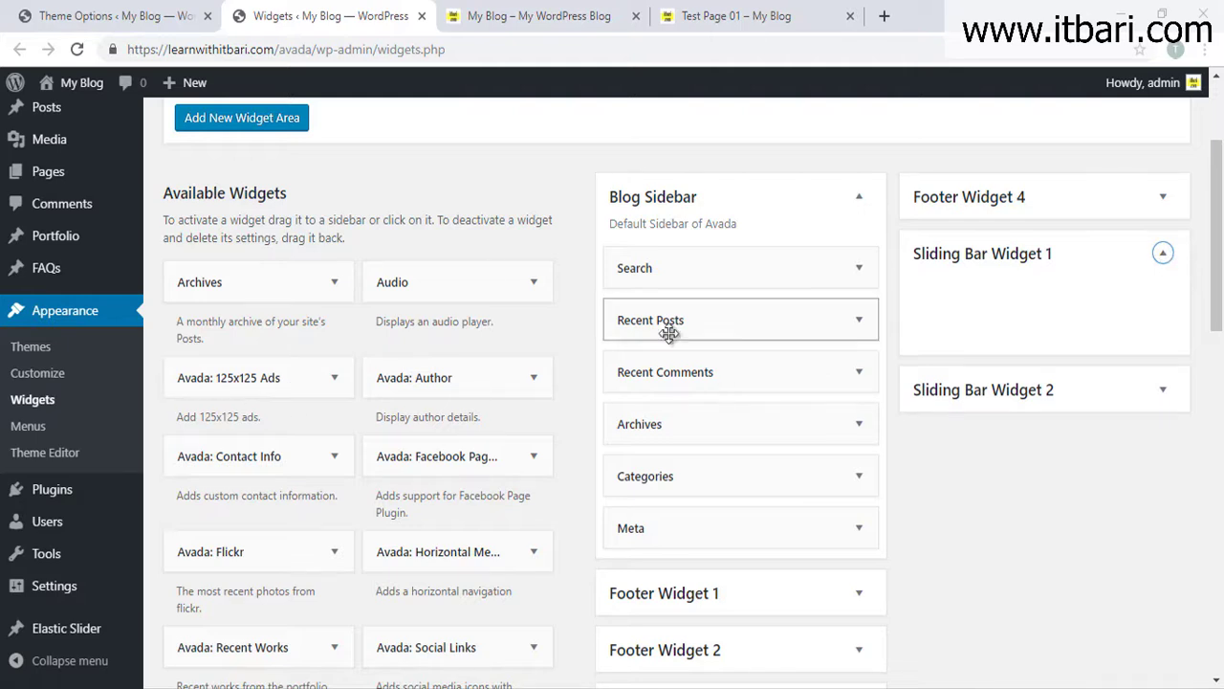
pyautogui.scroll(-1, 477, 504)
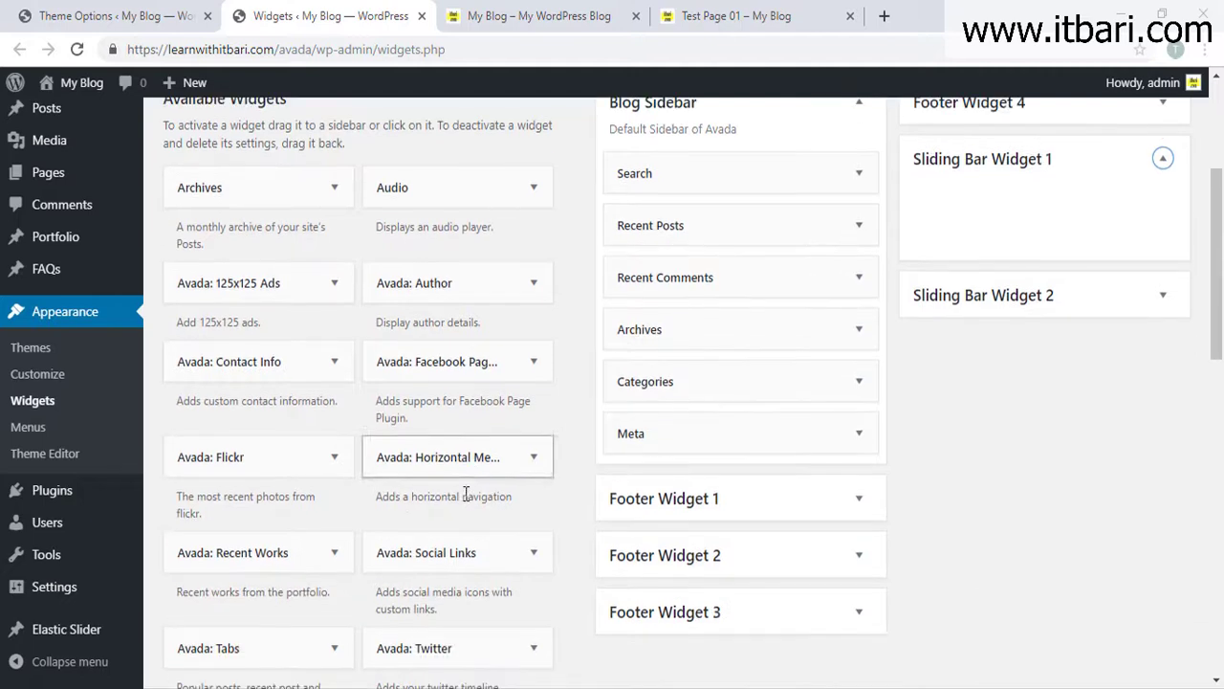
pyautogui.scroll(-2, 295, 504)
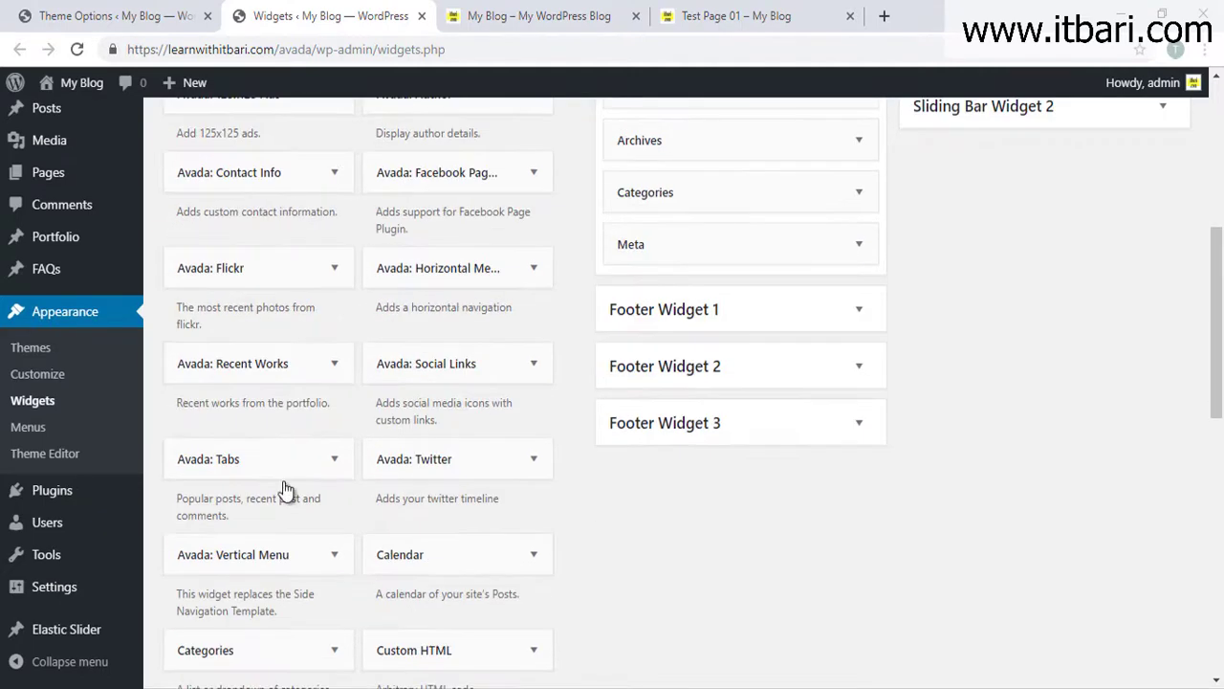
pyautogui.moveTo(433, 565); pyautogui.dragTo(1011, 338)
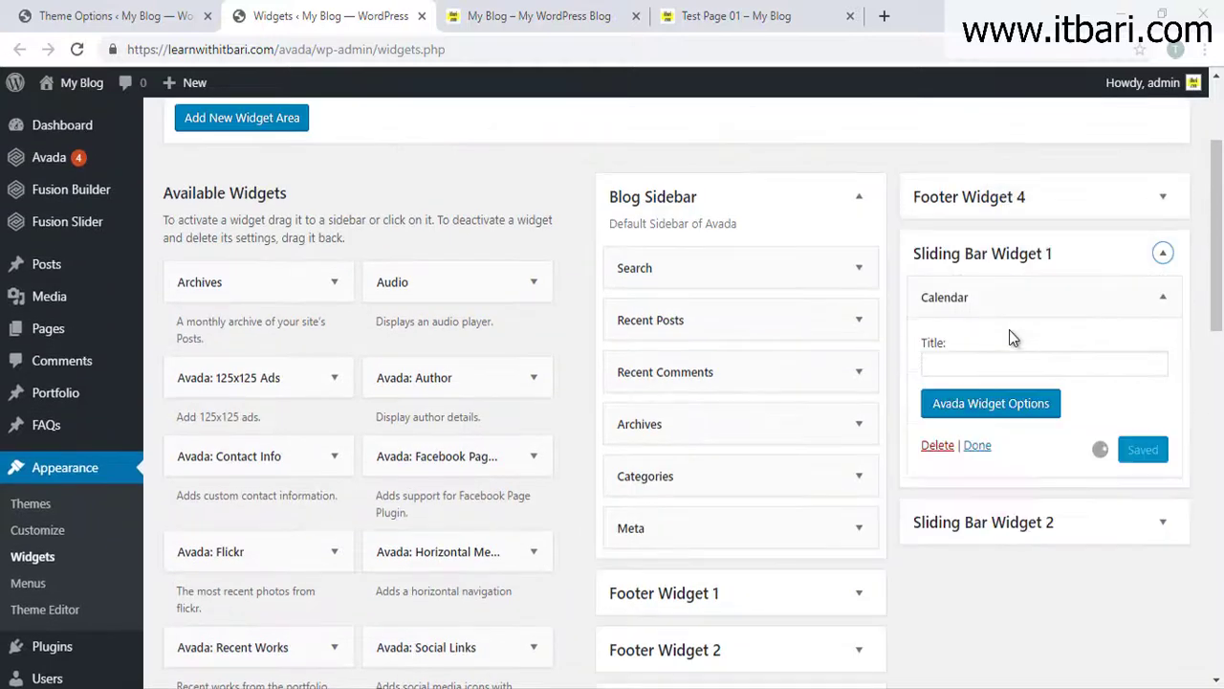
# Title the Calendar widget "ক্যালেন্ডার" and collapse its settings
pyautogui.click(989, 293)
pyautogui.click(975, 297)
pyautogui.click(962, 362)
pyautogui.write('ক্যালেন্ডার')
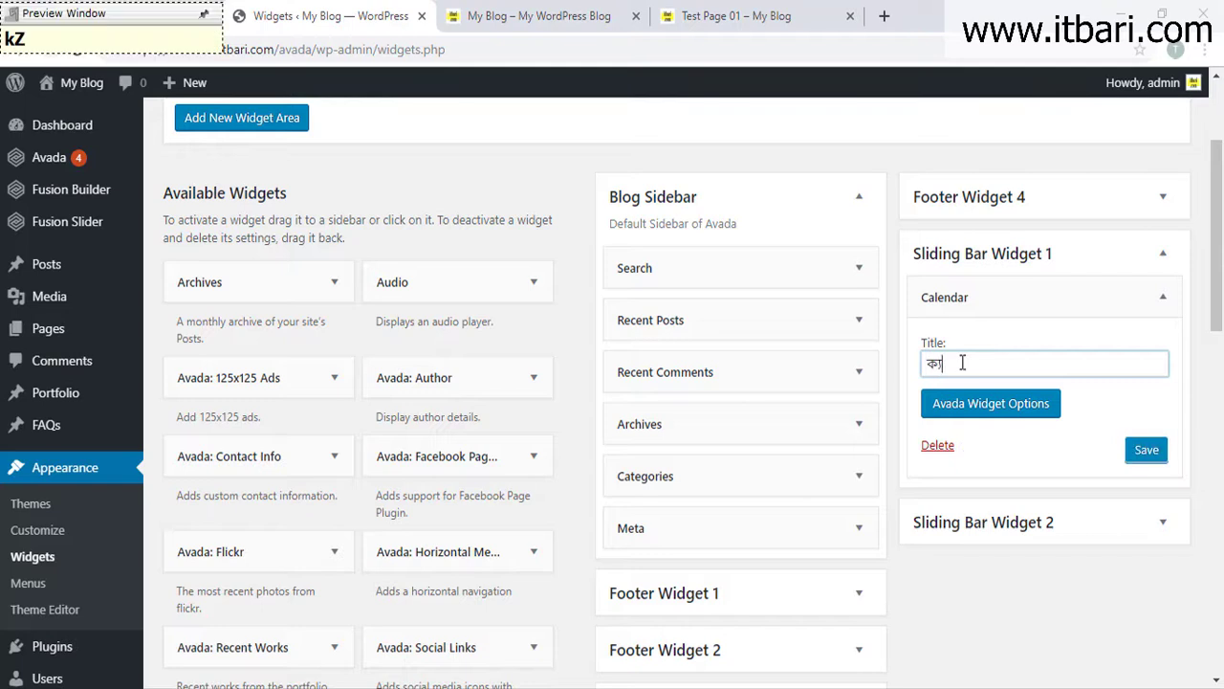
pyautogui.press('space')
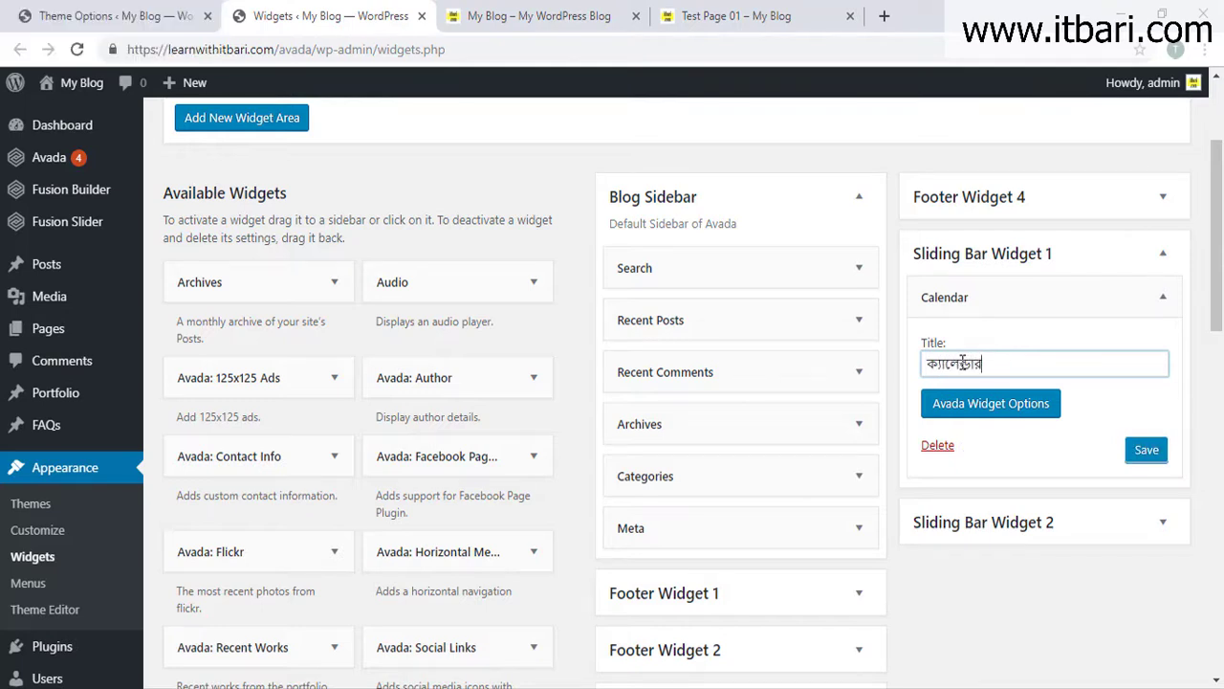
pyautogui.click(1183, 301)
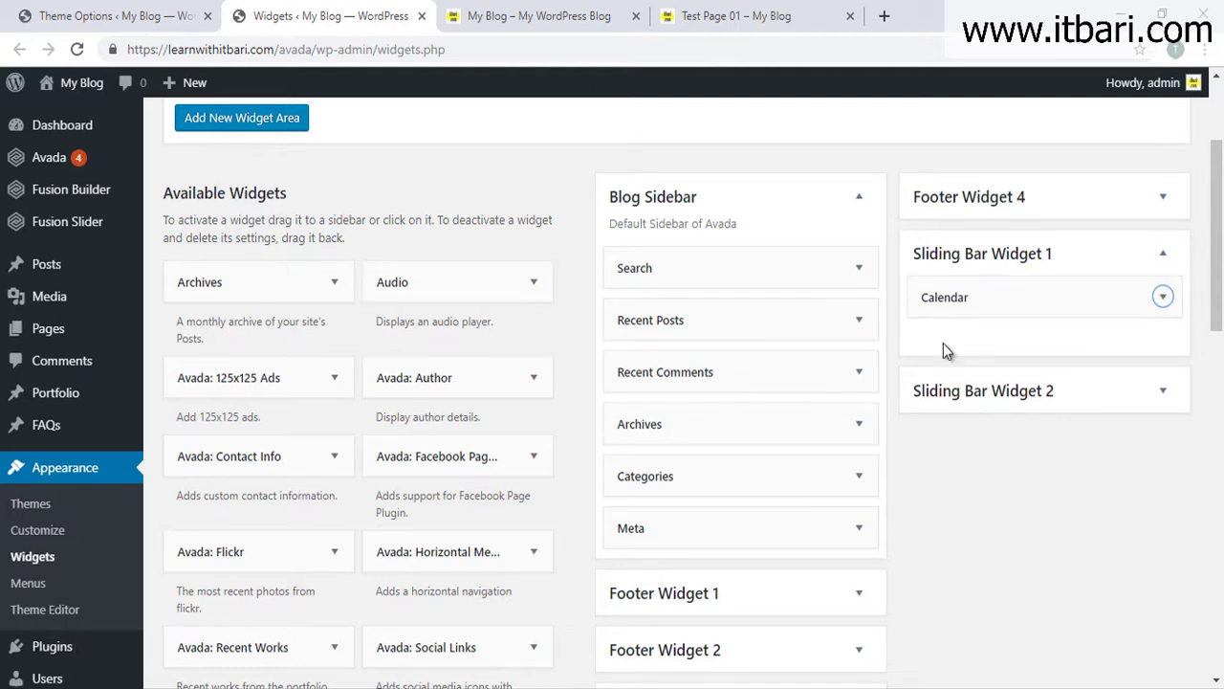
# Expand the Sliding Bar Widget 2 area and add the Gallery widget to it
pyautogui.scroll(-1, 615, 486)
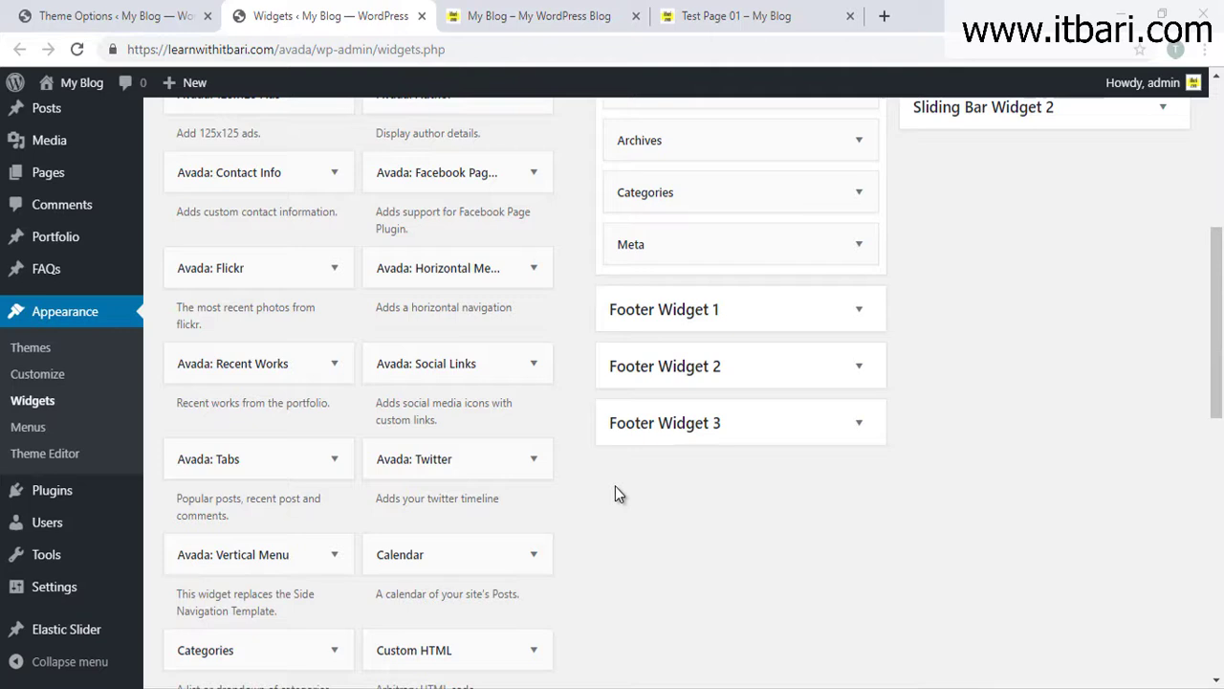
pyautogui.scroll(-2, 615, 486)
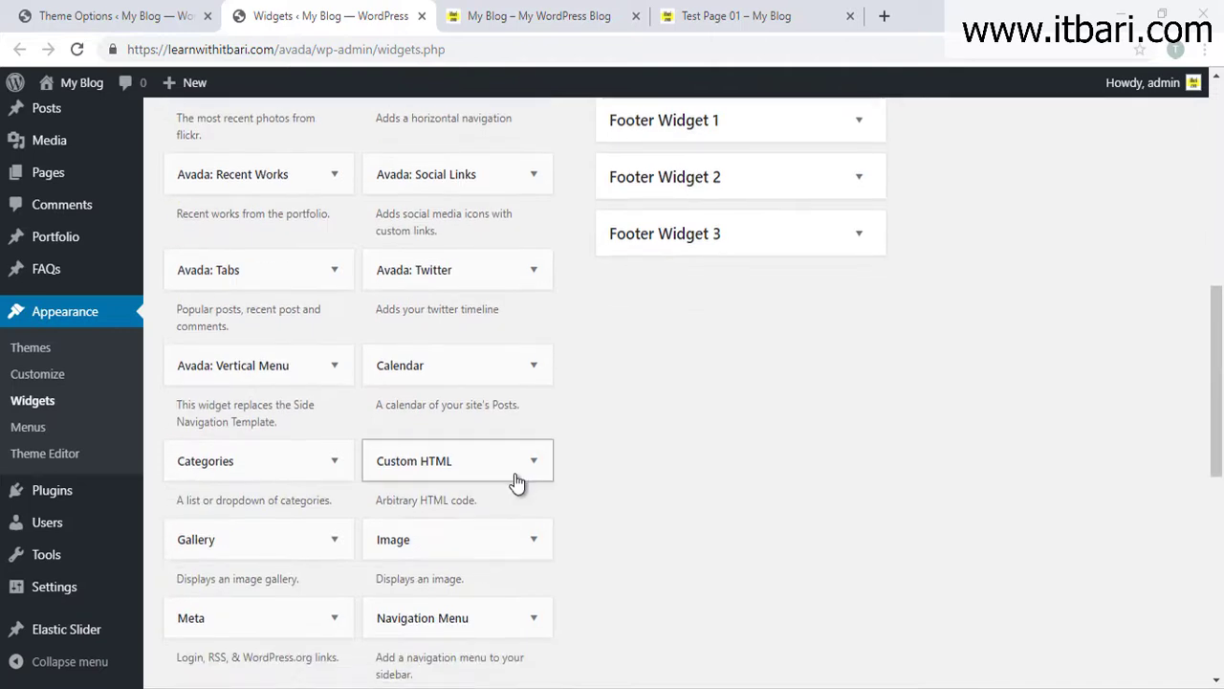
pyautogui.scroll(5, 615, 565)
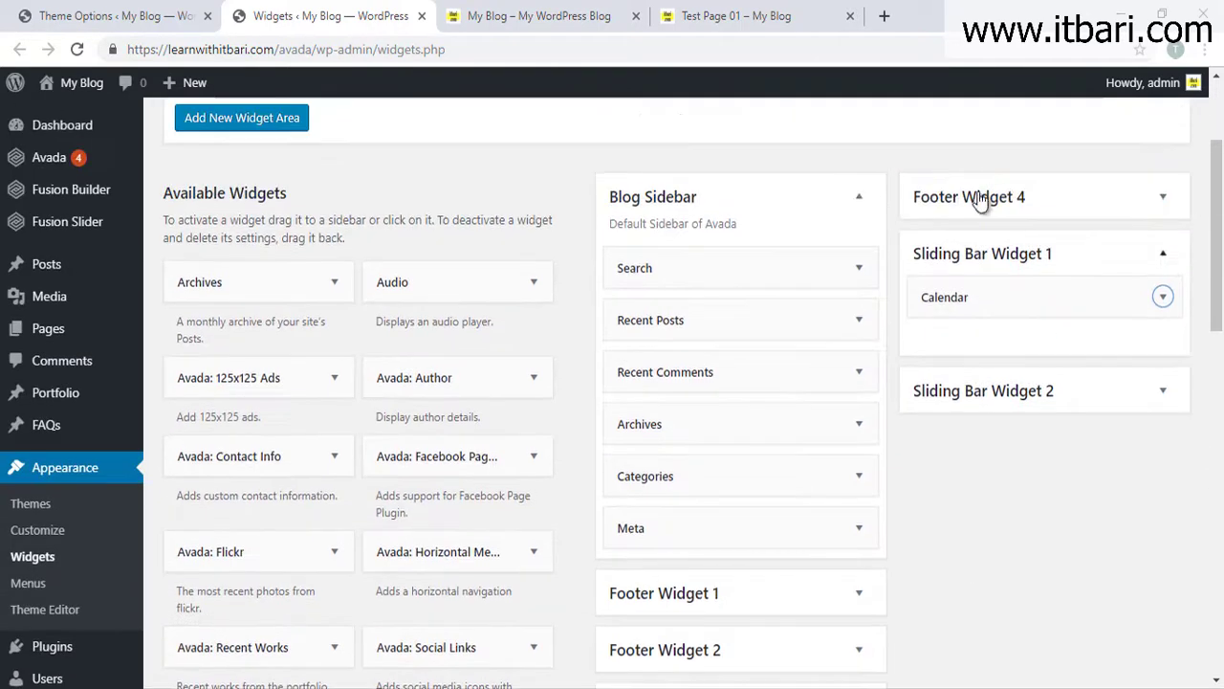
pyautogui.click(1165, 392)
pyautogui.scroll(-3, 1172, 400)
pyautogui.scroll(-2, 1171, 400)
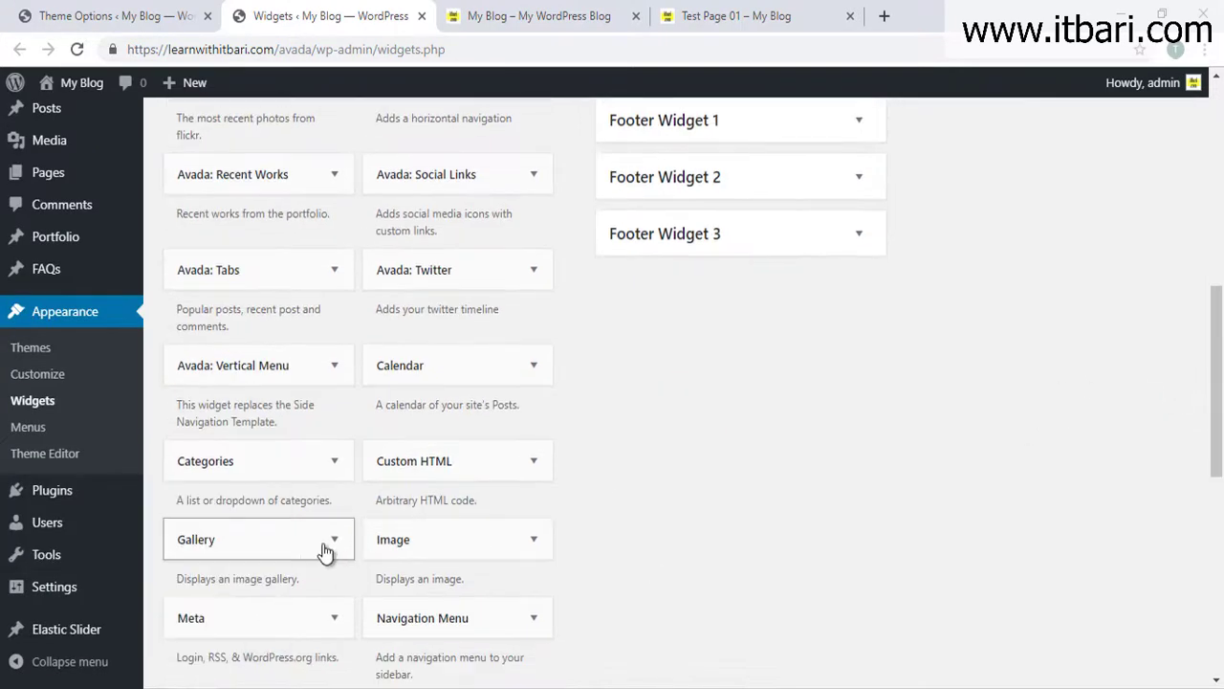
pyautogui.moveTo(292, 561); pyautogui.dragTo(1049, 266)
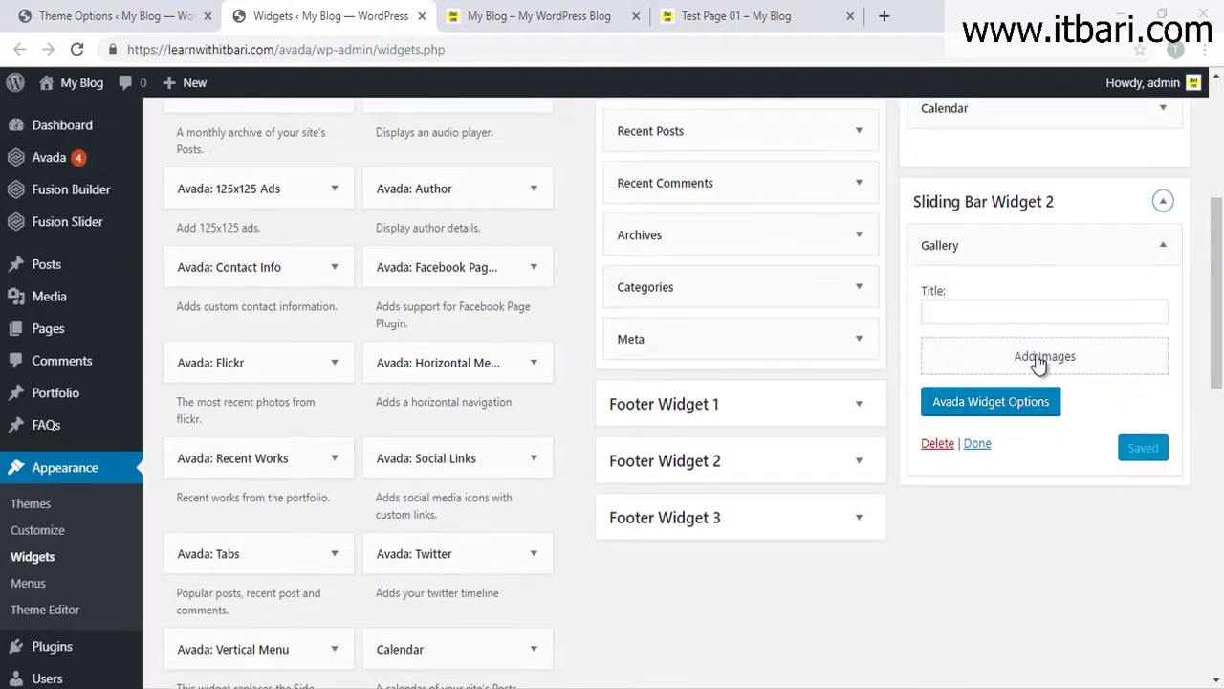
# Create a new gallery for the widget from seven landscape photos in the media library
pyautogui.click(1038, 361)
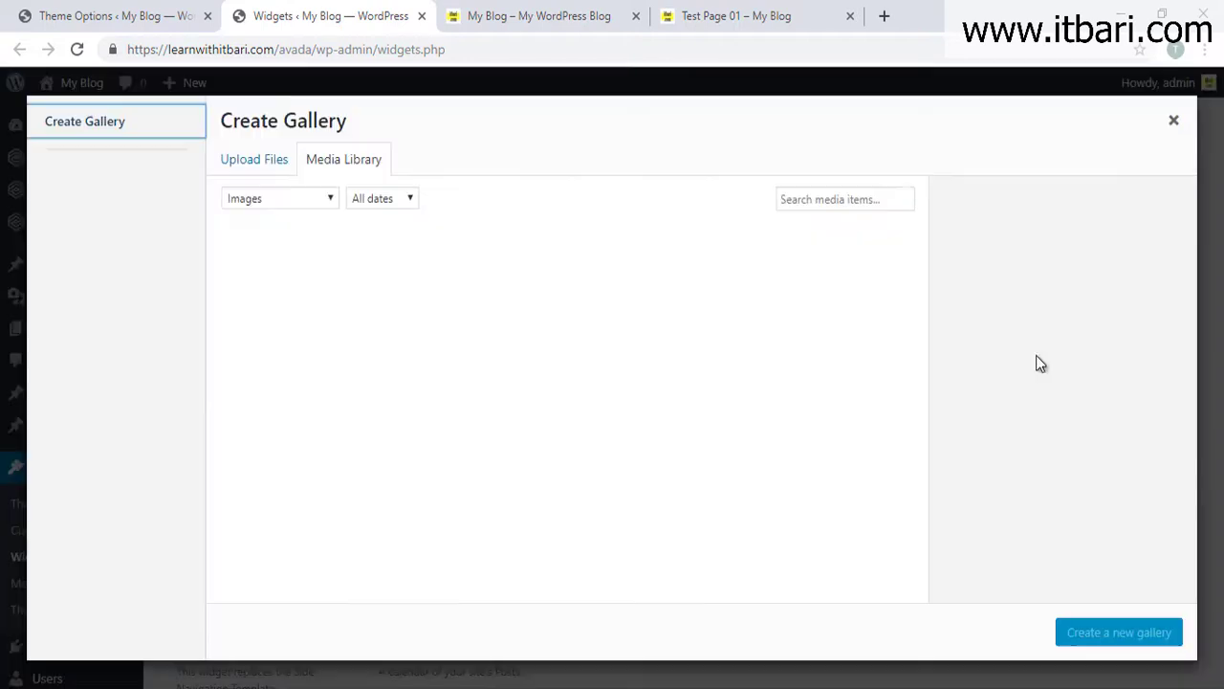
pyautogui.click(541, 347)
pyautogui.click(661, 315)
pyautogui.click(418, 319)
pyautogui.click(823, 315)
pyautogui.click(277, 450)
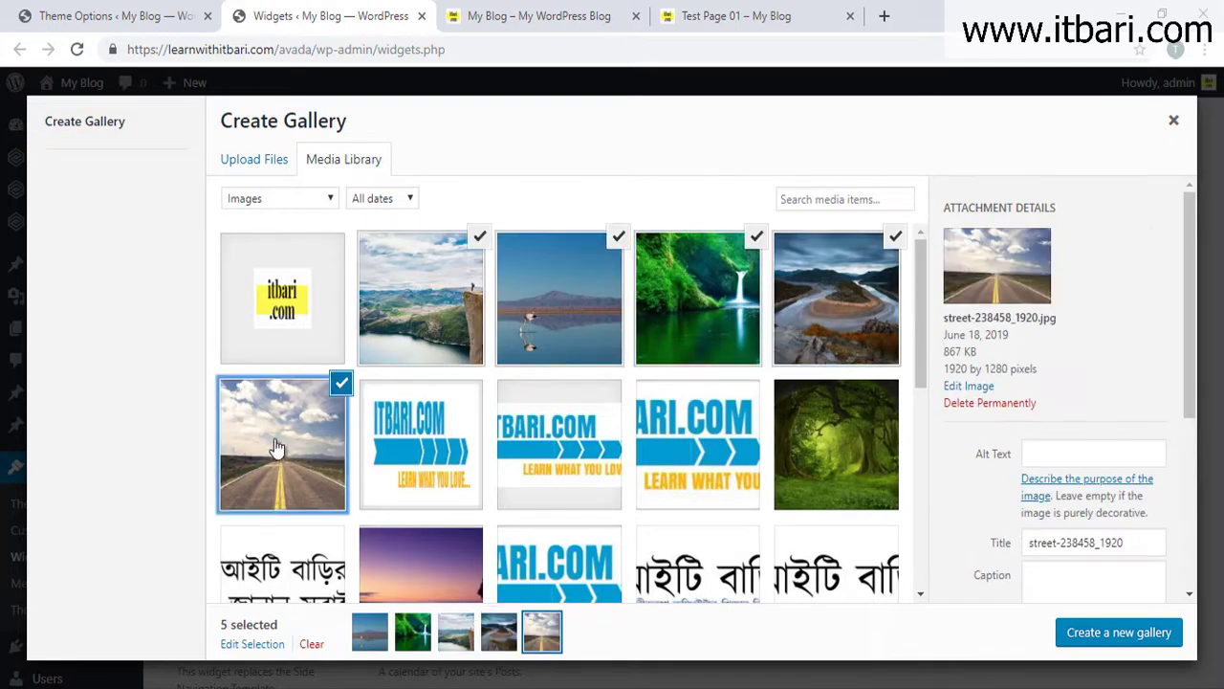
pyautogui.click(819, 425)
pyautogui.click(417, 576)
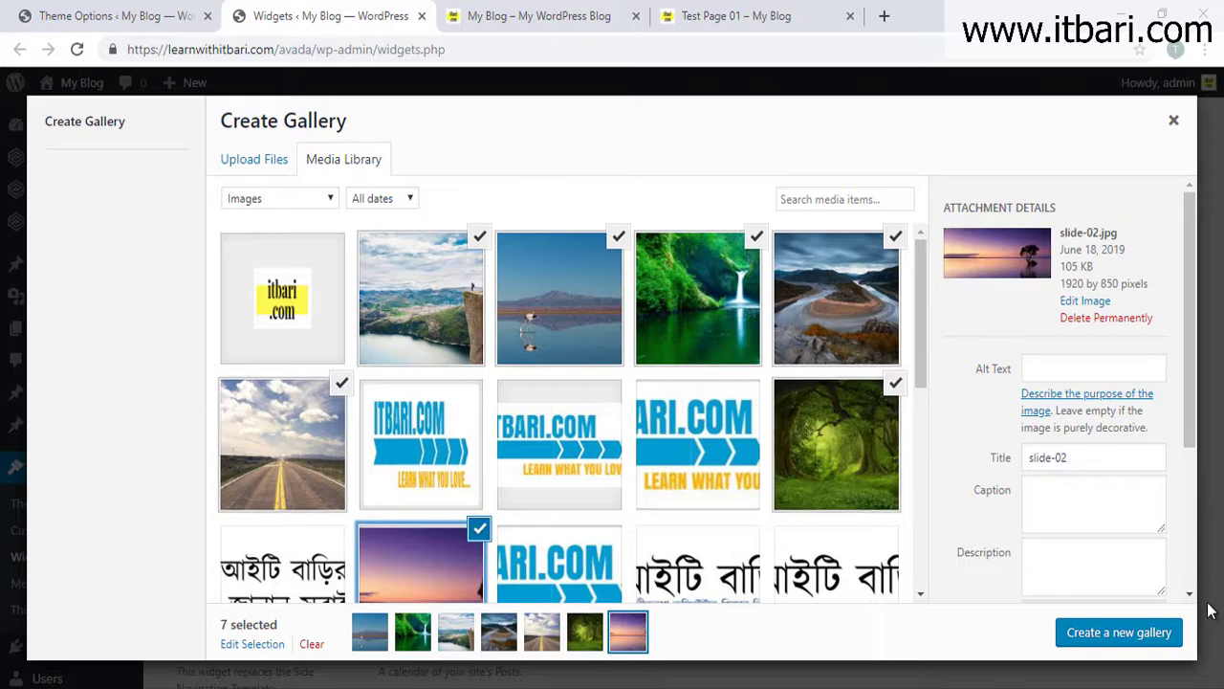
pyautogui.click(1155, 633)
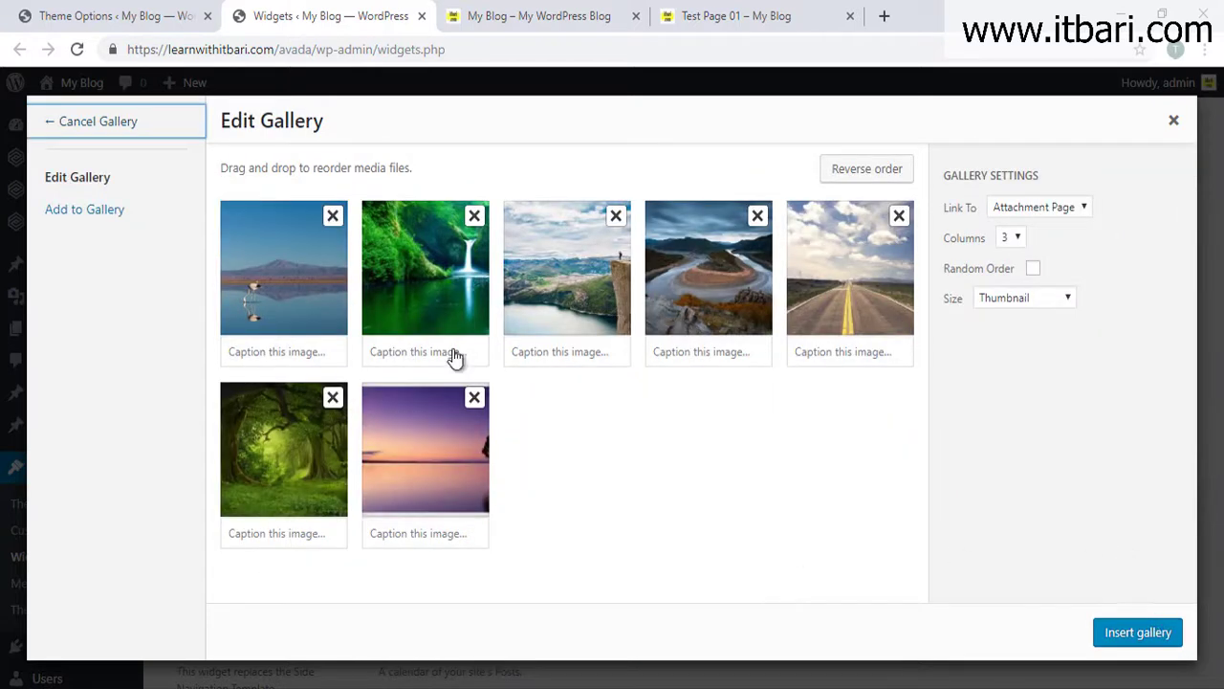
# Set the gallery's columns to 2 and insert it into the widget
pyautogui.click(1008, 239)
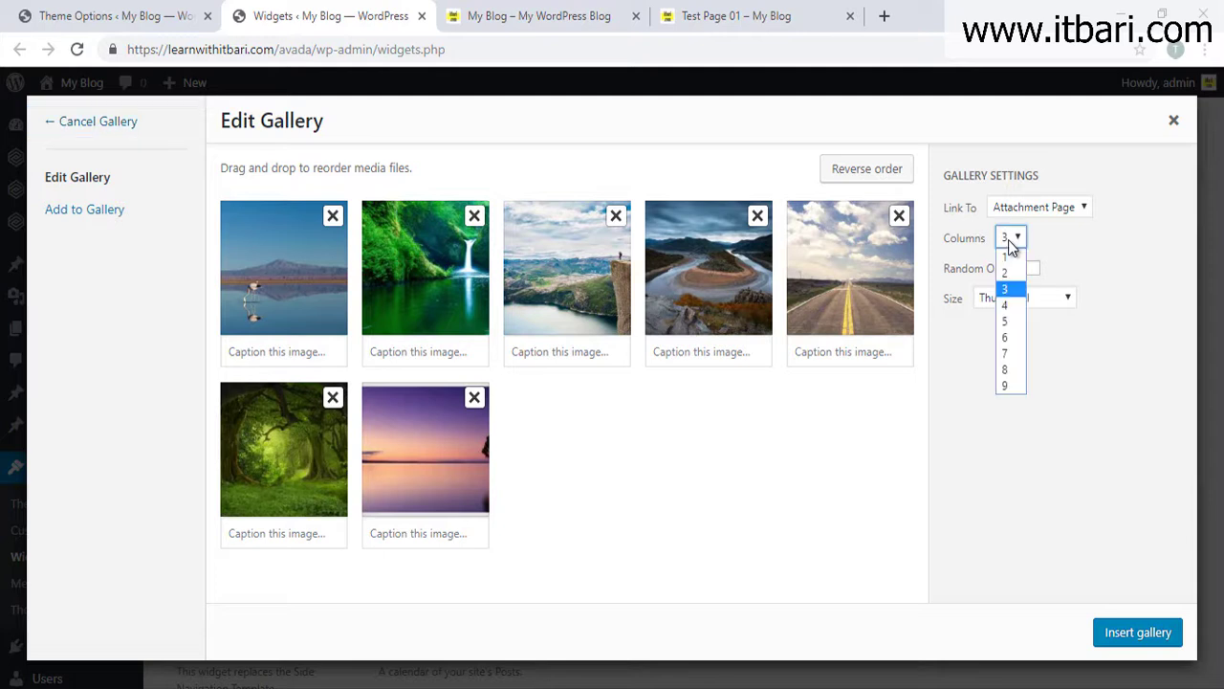
pyautogui.click(1004, 275)
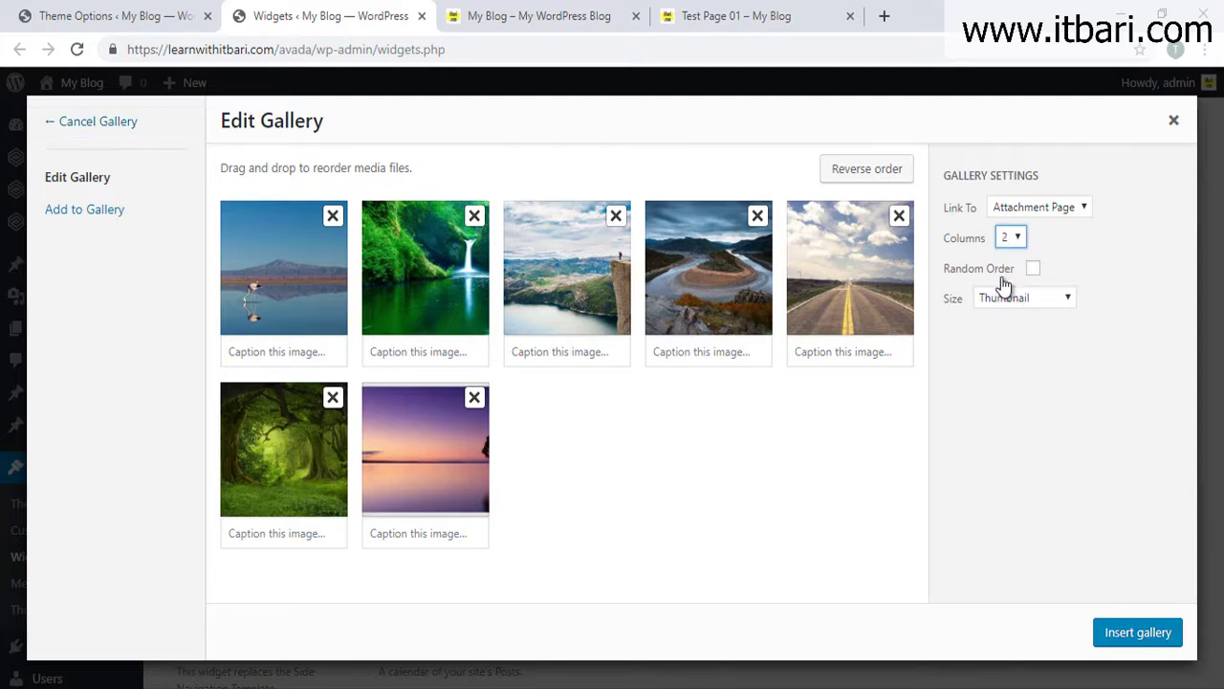
pyautogui.click(1140, 650)
pyautogui.click(1138, 646)
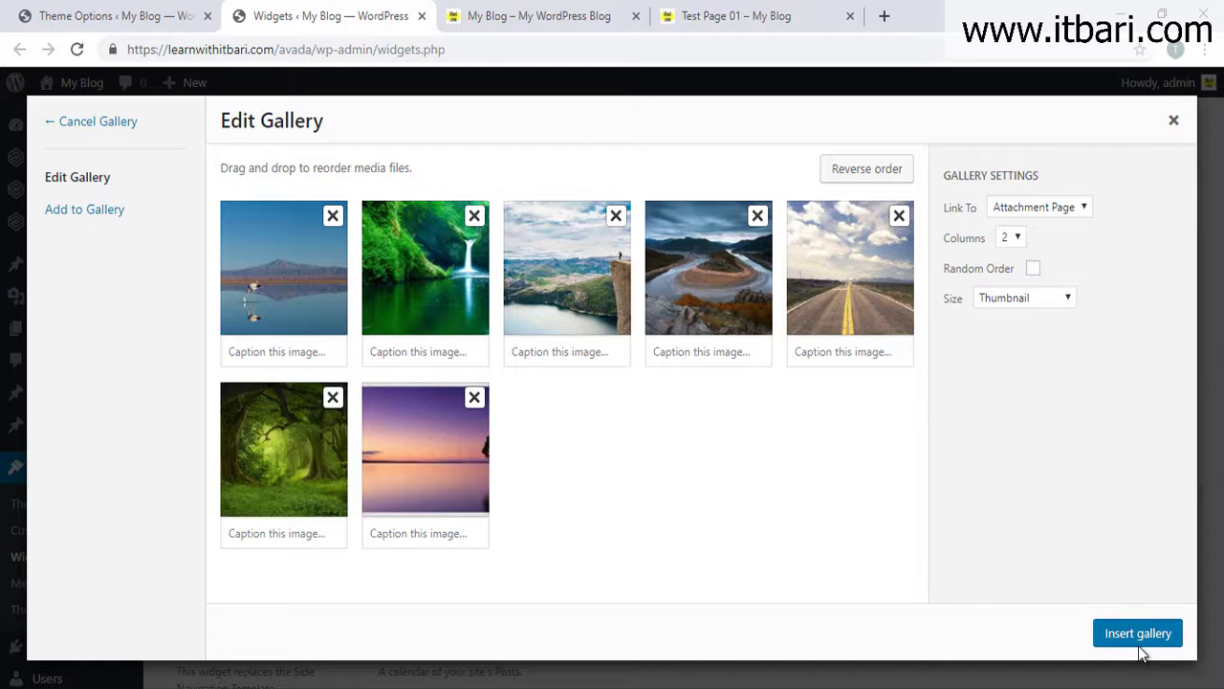
# Title the Gallery widget in Sliding Bar Widget 2 "Gallery"
pyautogui.scroll(1, 1062, 421)
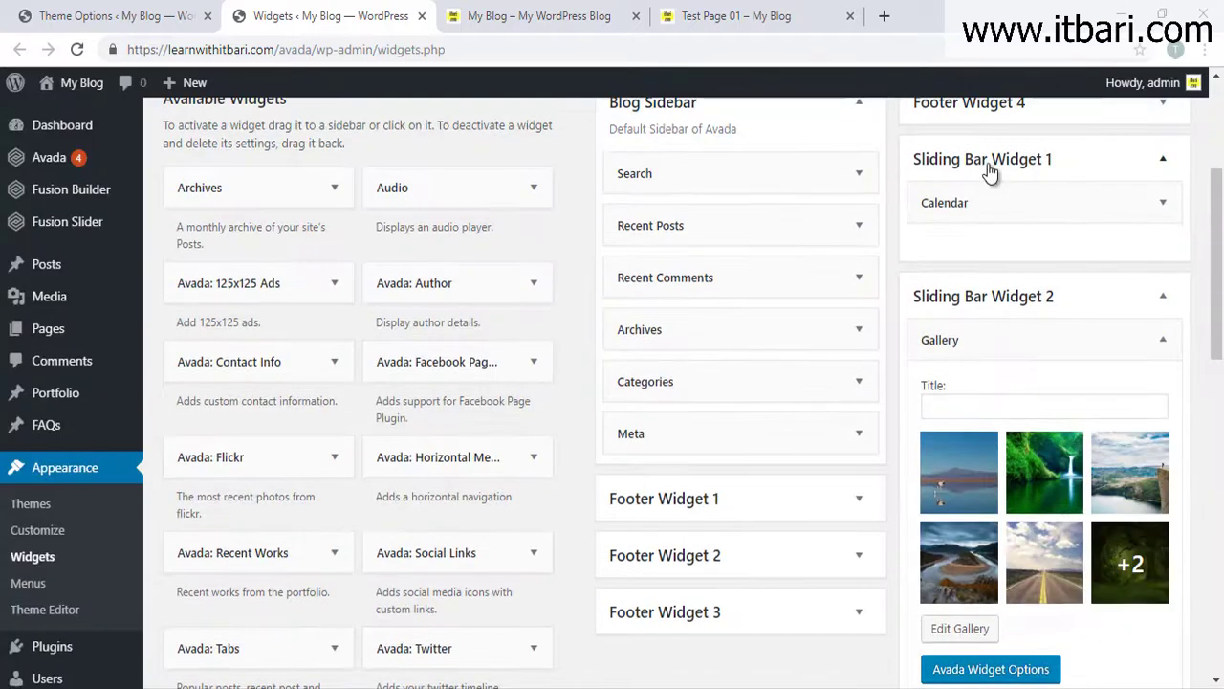
pyautogui.scroll(-1, 1042, 345)
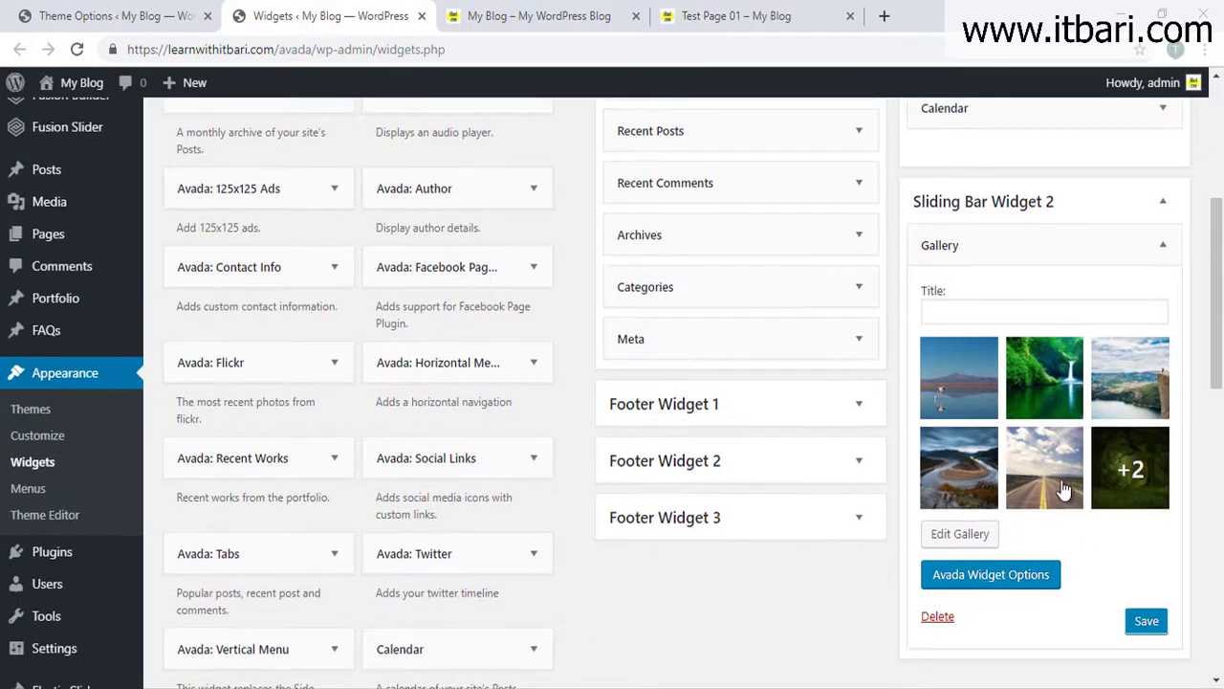
pyautogui.click(1004, 312)
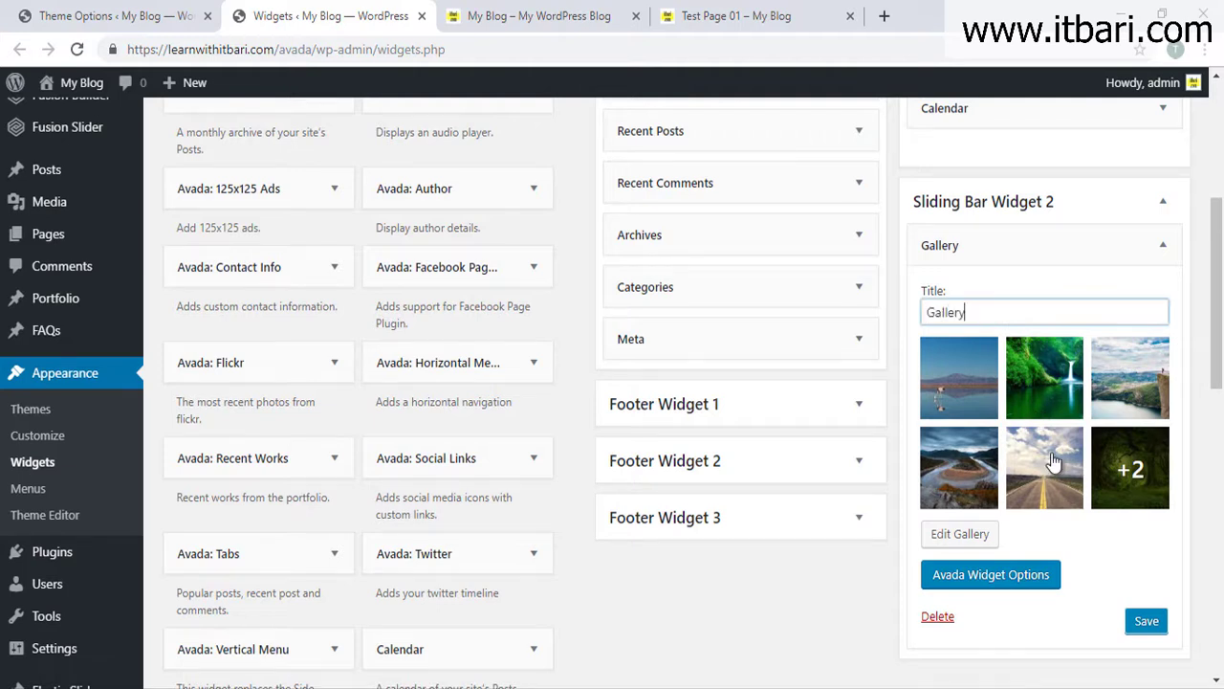
# Save the Gallery widget, reload the blog page and expand the sliding bar to review its contents
pyautogui.click(1153, 624)
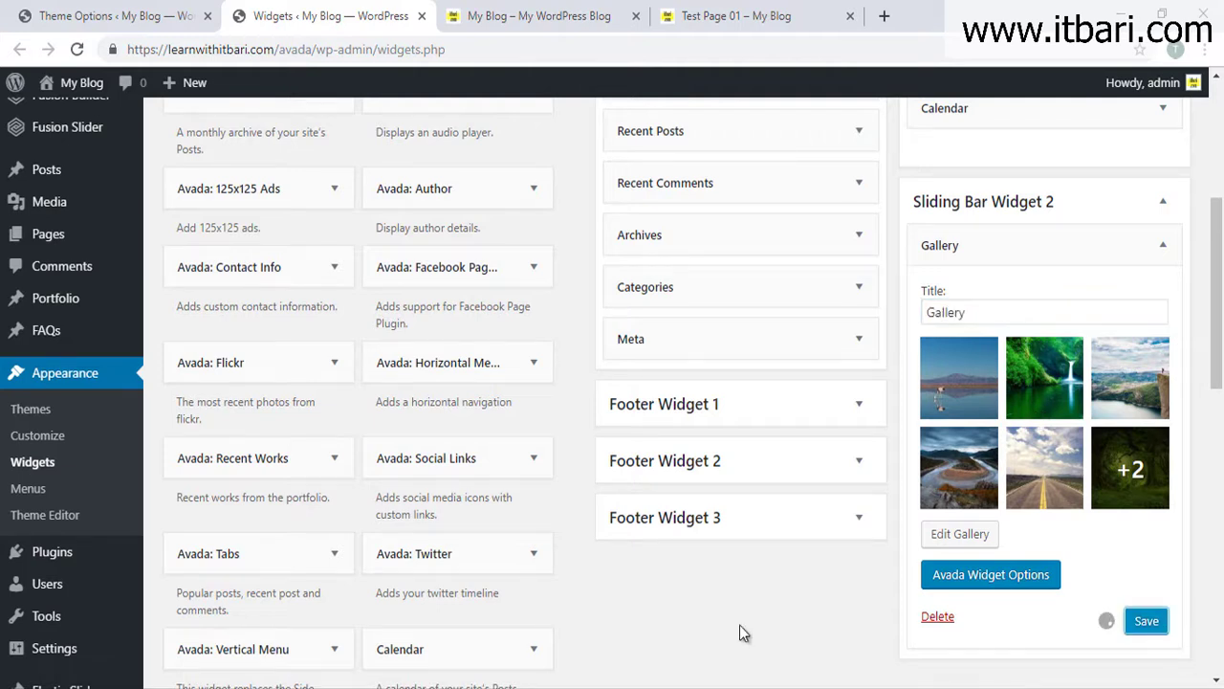
pyautogui.click(536, 15)
pyautogui.click(78, 49)
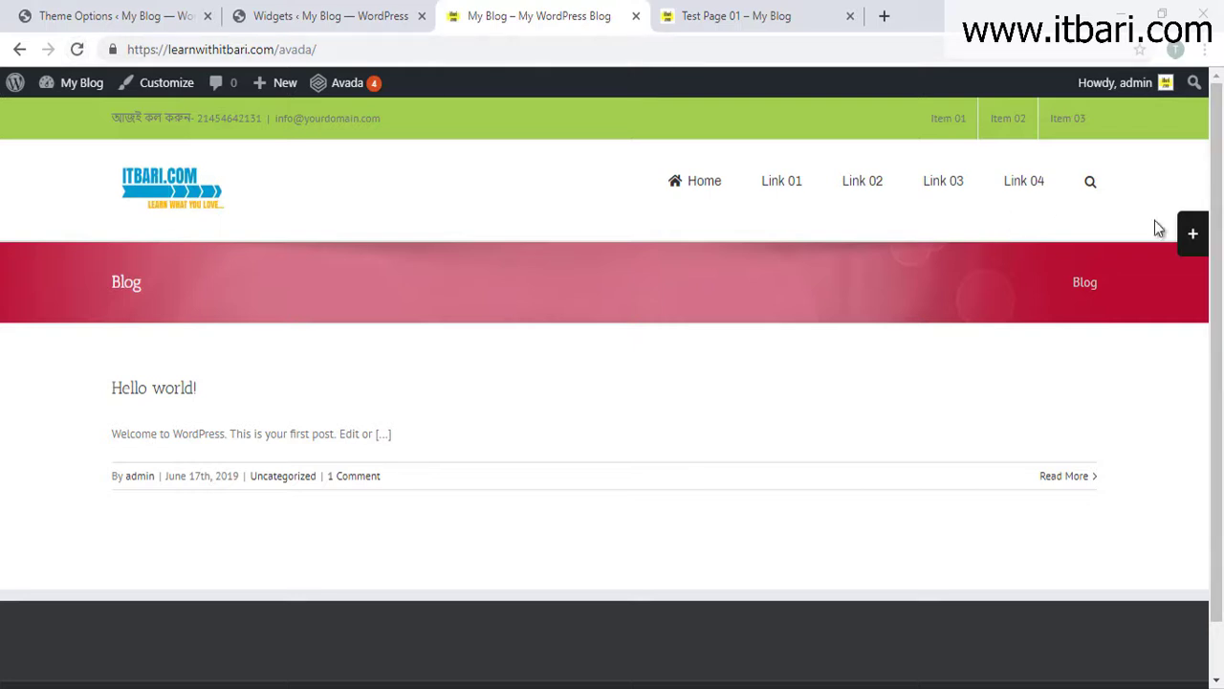
pyautogui.click(1196, 234)
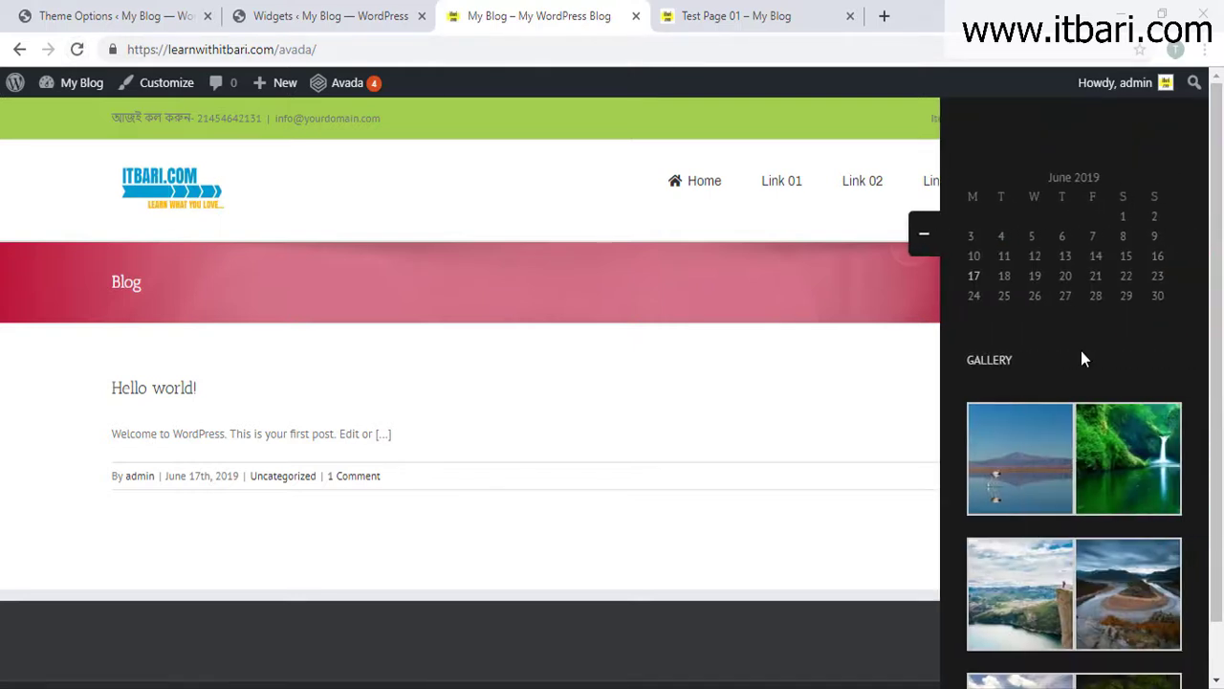
pyautogui.scroll(-3, 1039, 430)
pyautogui.scroll(3, 1053, 462)
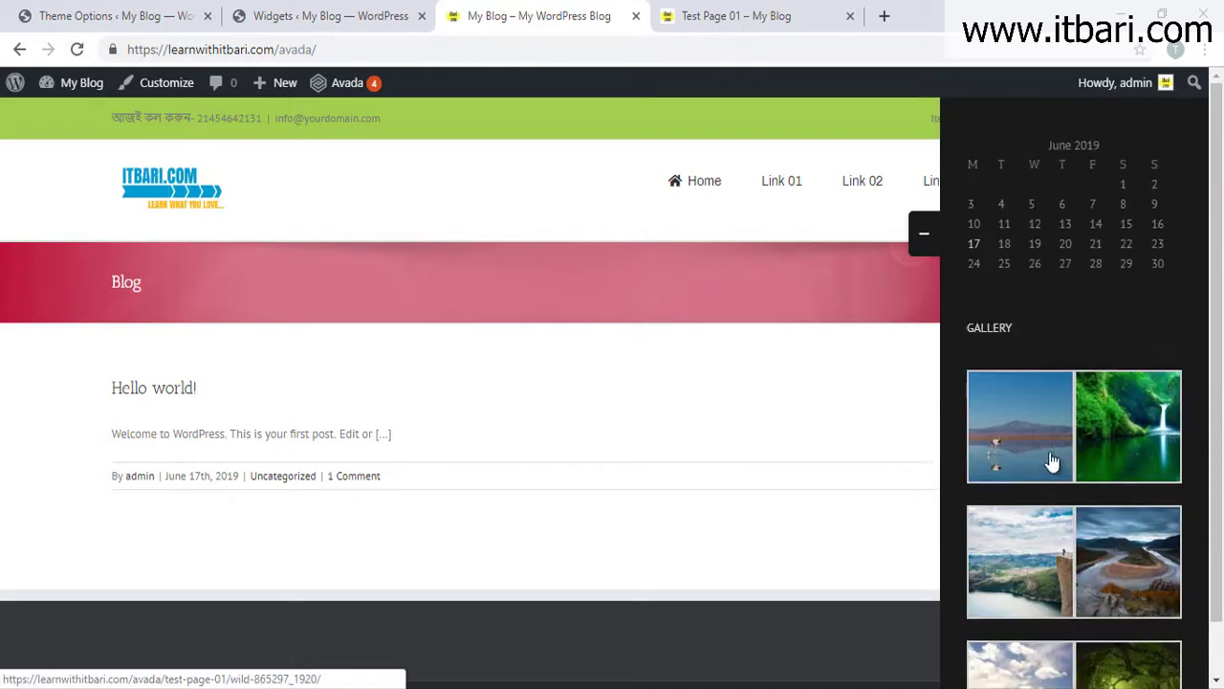
# Open the flamingo photo from the sliding bar's gallery, return to the blog page and expand the sliding bar again
pyautogui.click(1035, 421)
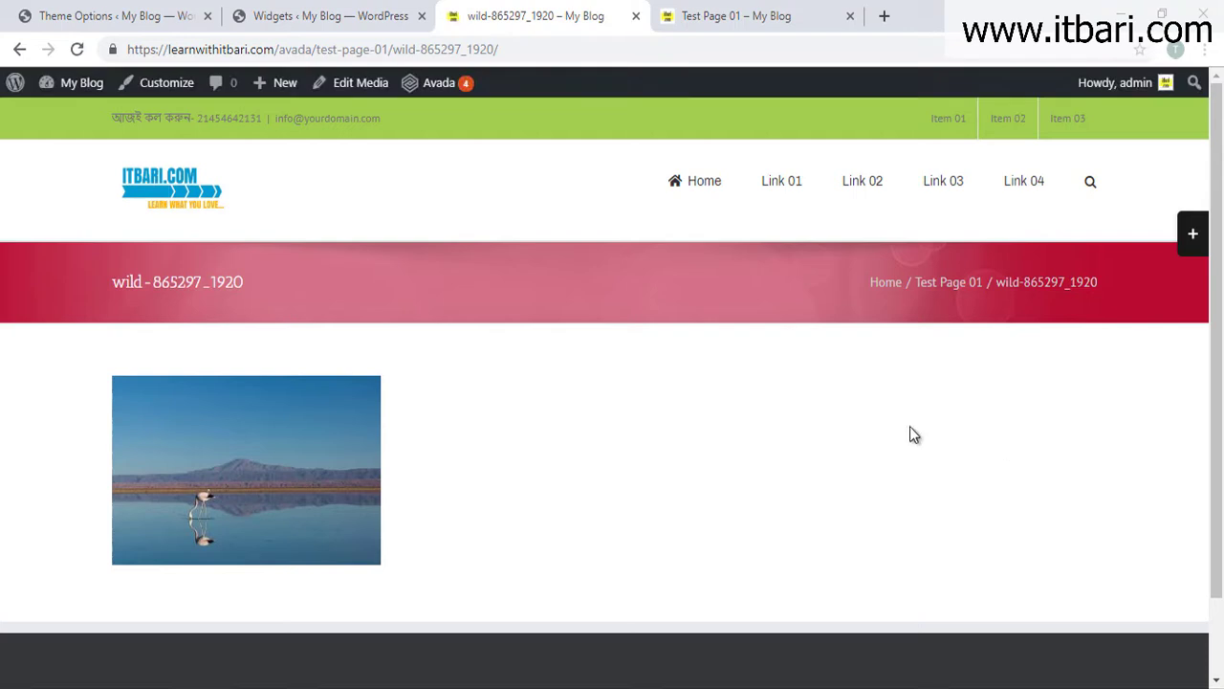
pyautogui.click(20, 49)
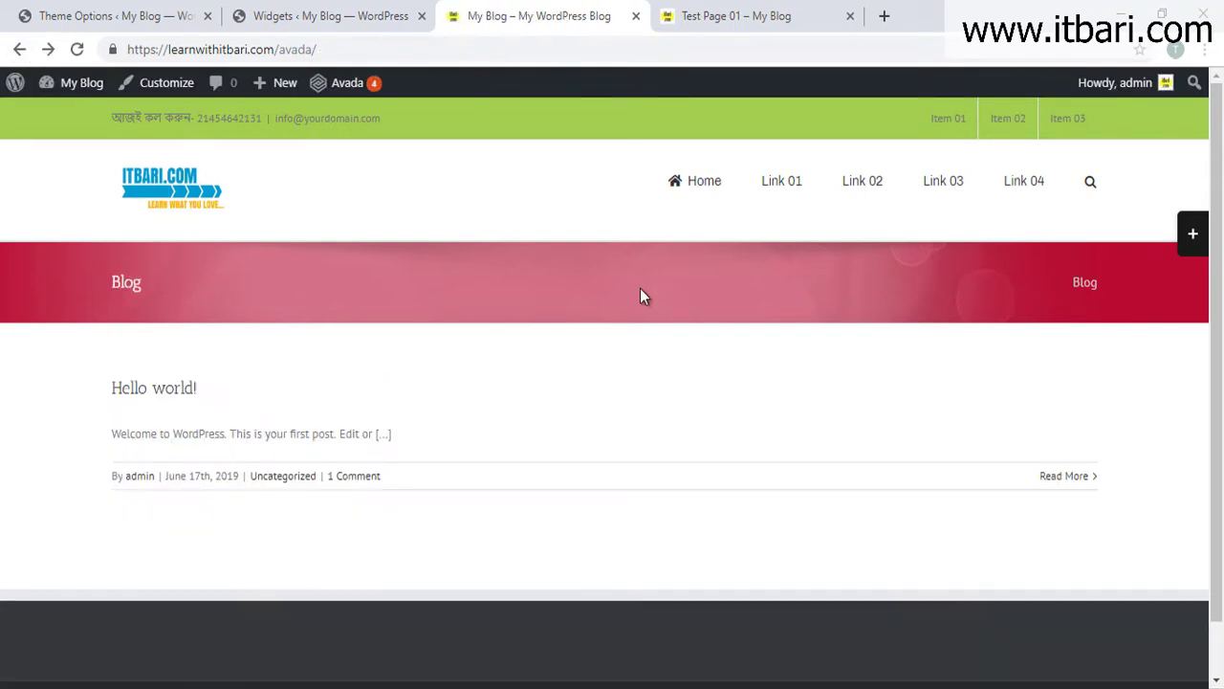
pyautogui.click(1195, 239)
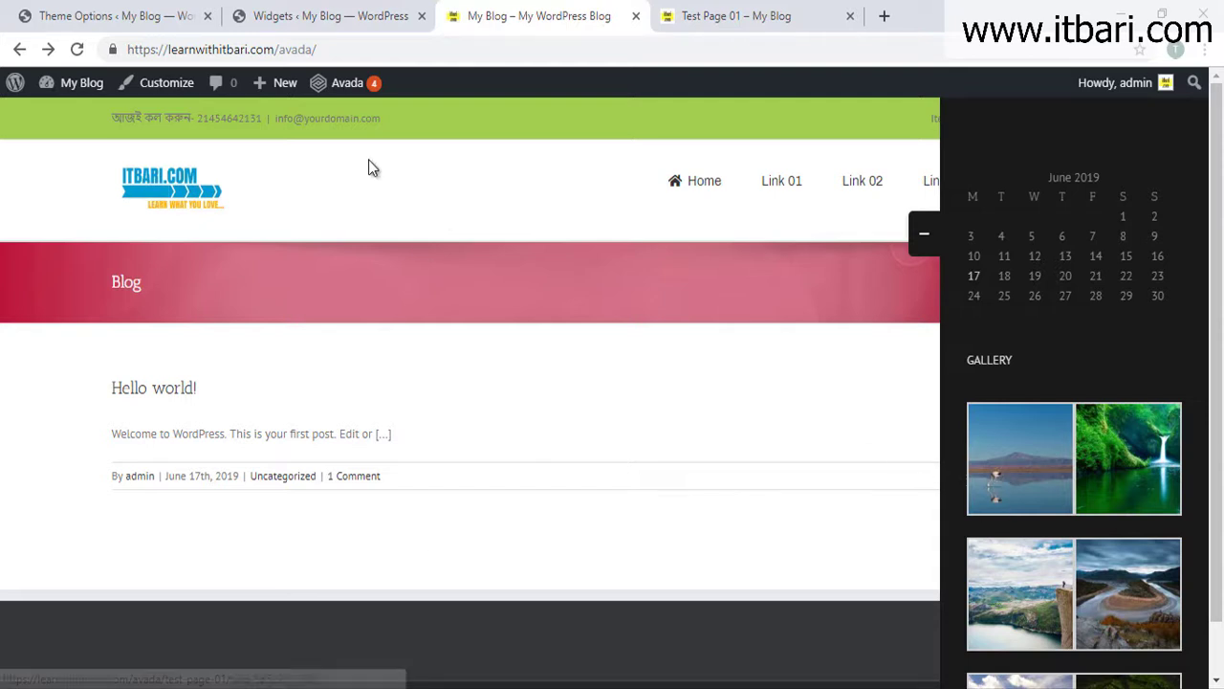
# Edit the Gallery widget's gallery so its images link to Media File, update the gallery and save the widget
pyautogui.click(326, 16)
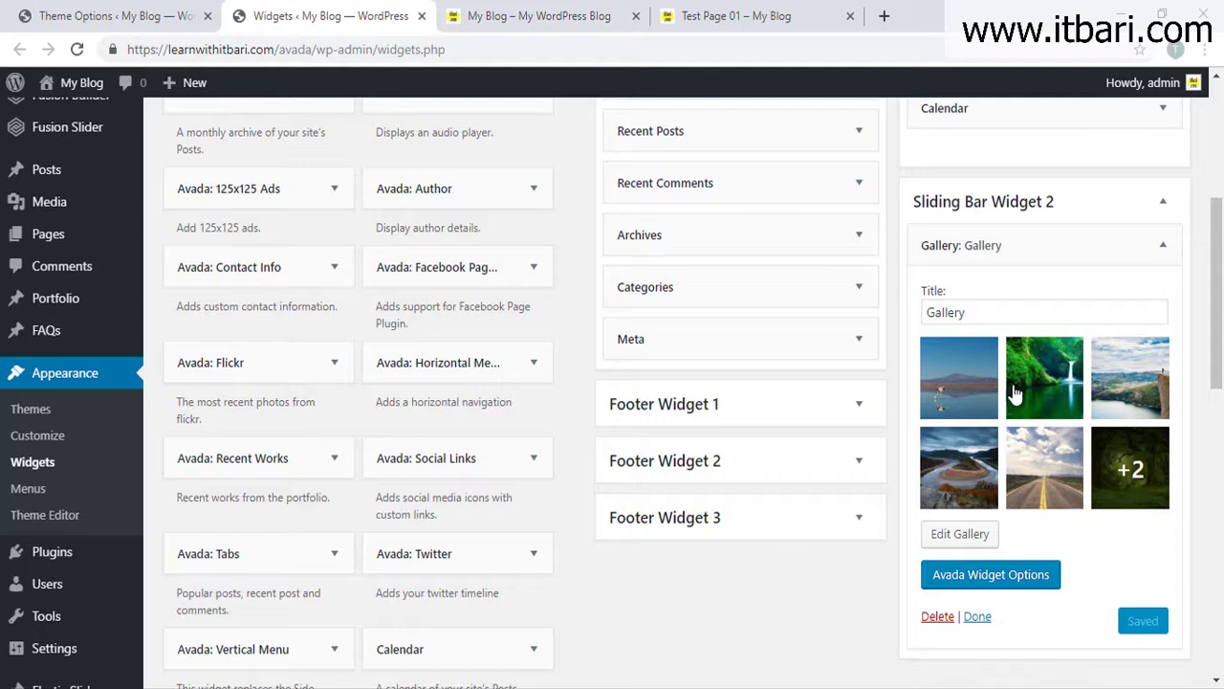
pyautogui.click(958, 534)
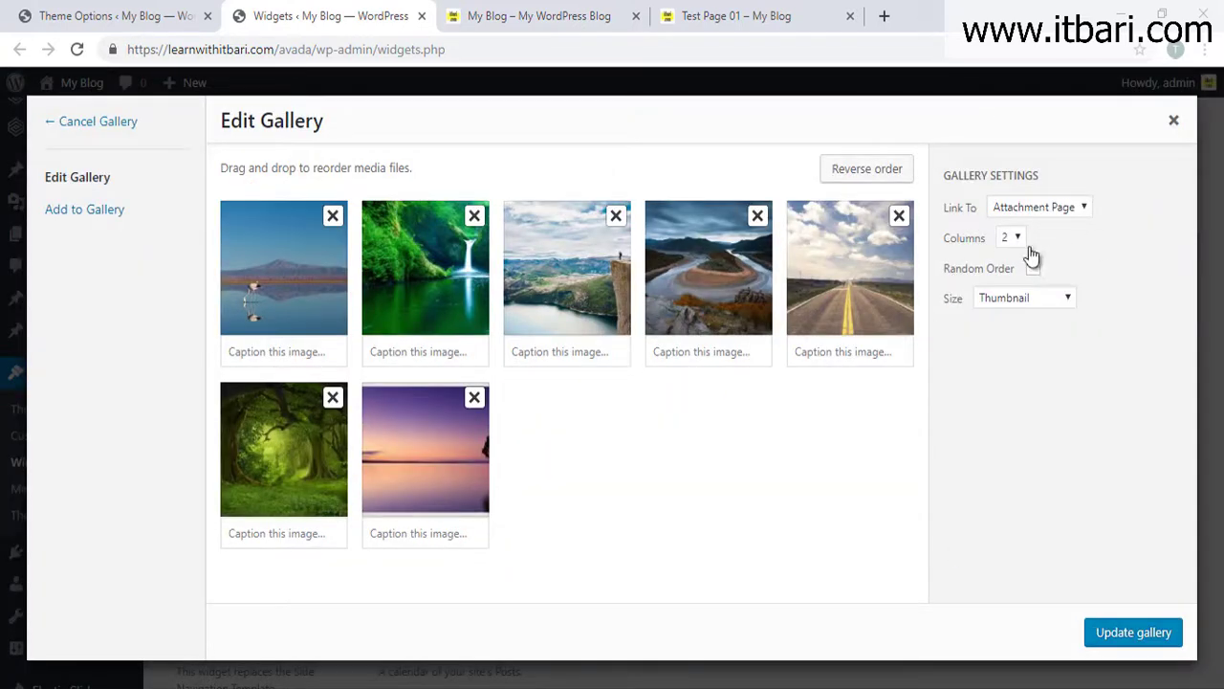
pyautogui.click(1046, 211)
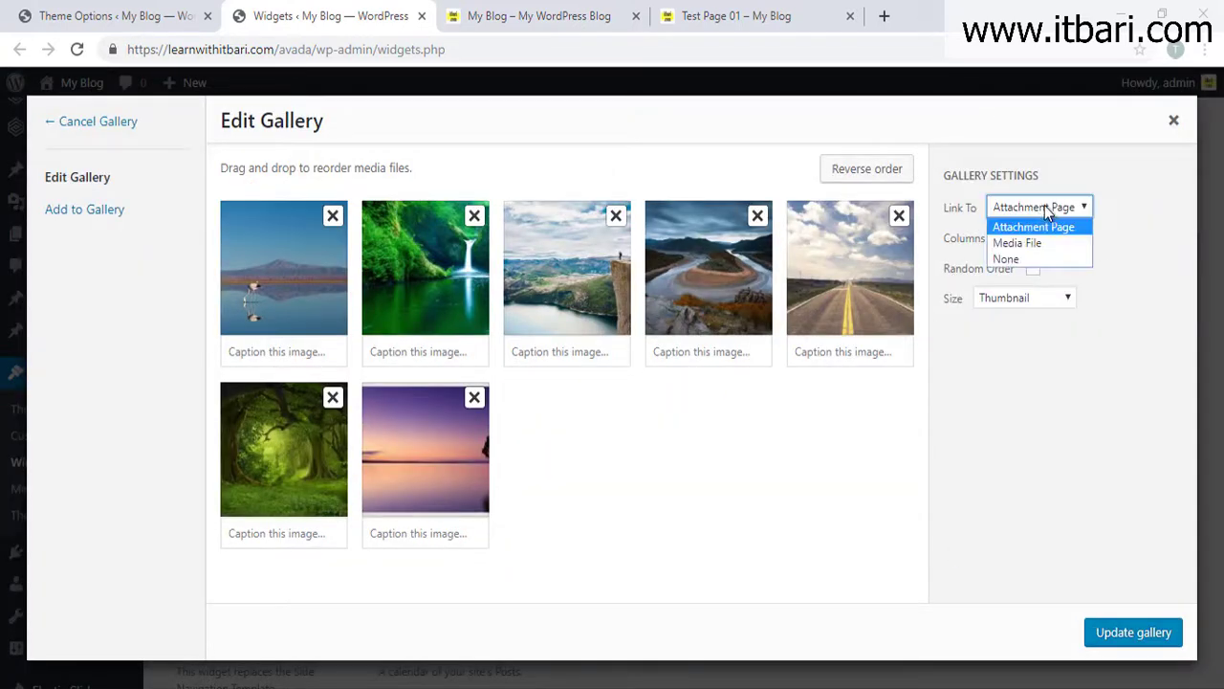
pyautogui.click(1020, 248)
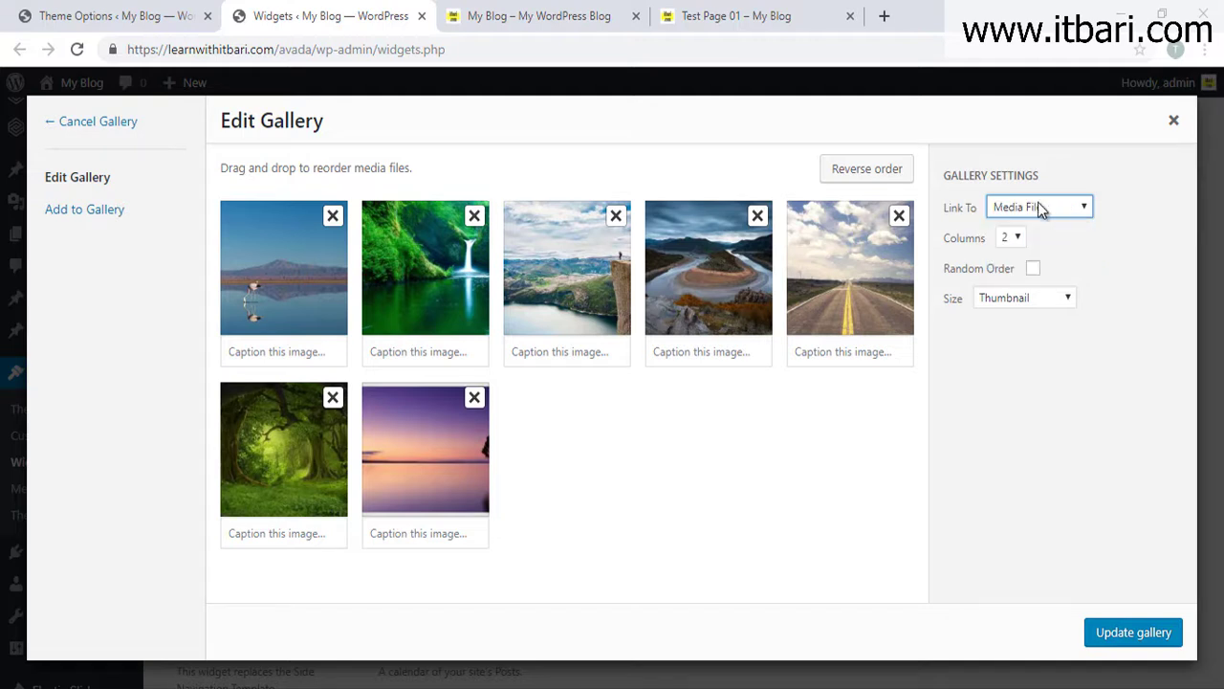
pyautogui.click(1134, 633)
pyautogui.click(1144, 623)
# Reload the blog page and browse the sliding bar's gallery photos in the lightbox, starting from the flamingo photo
pyautogui.click(507, 15)
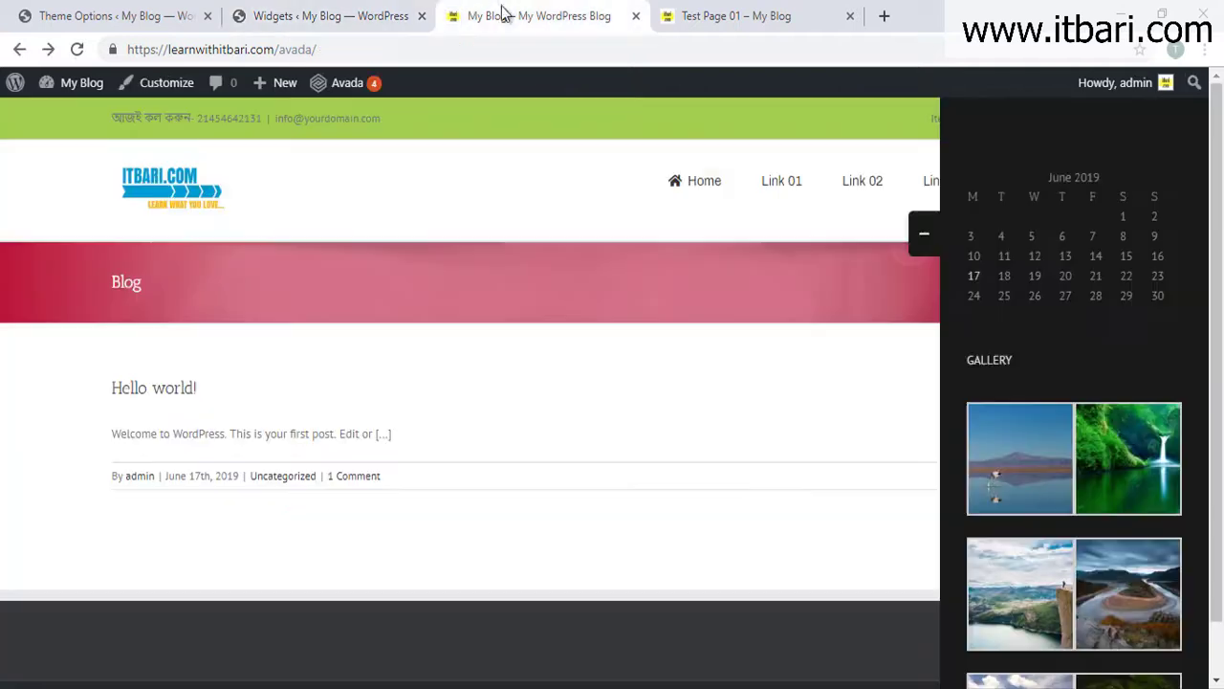
pyautogui.click(80, 49)
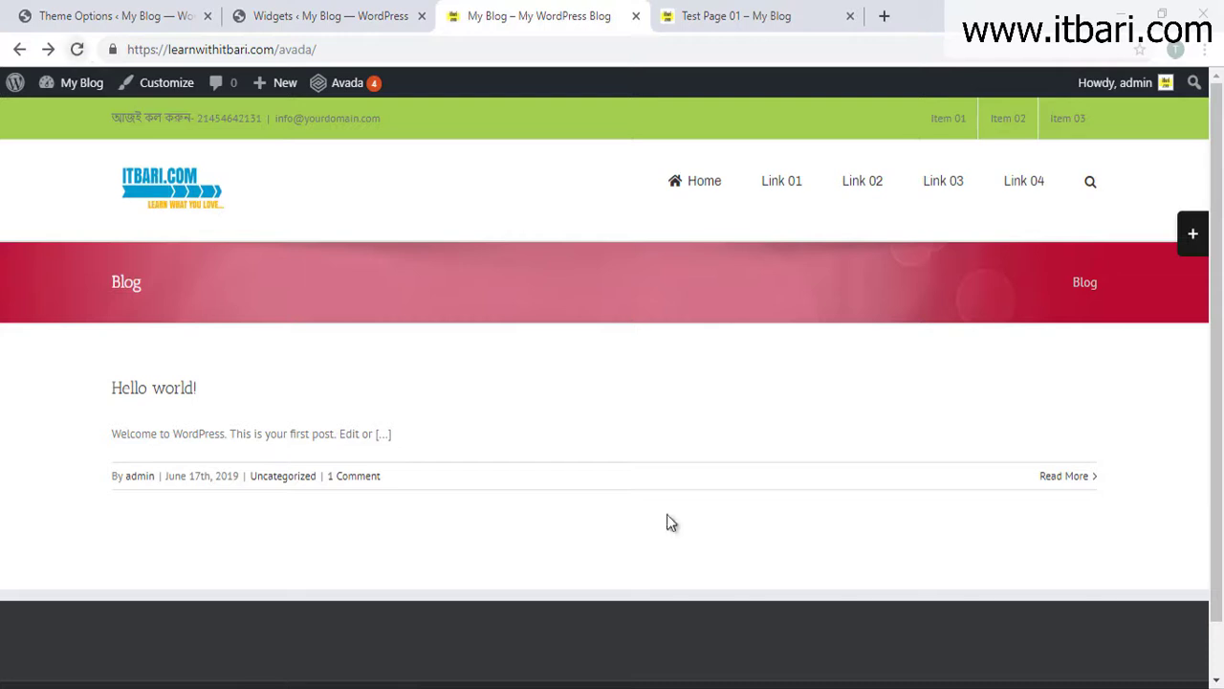
pyautogui.click(1193, 234)
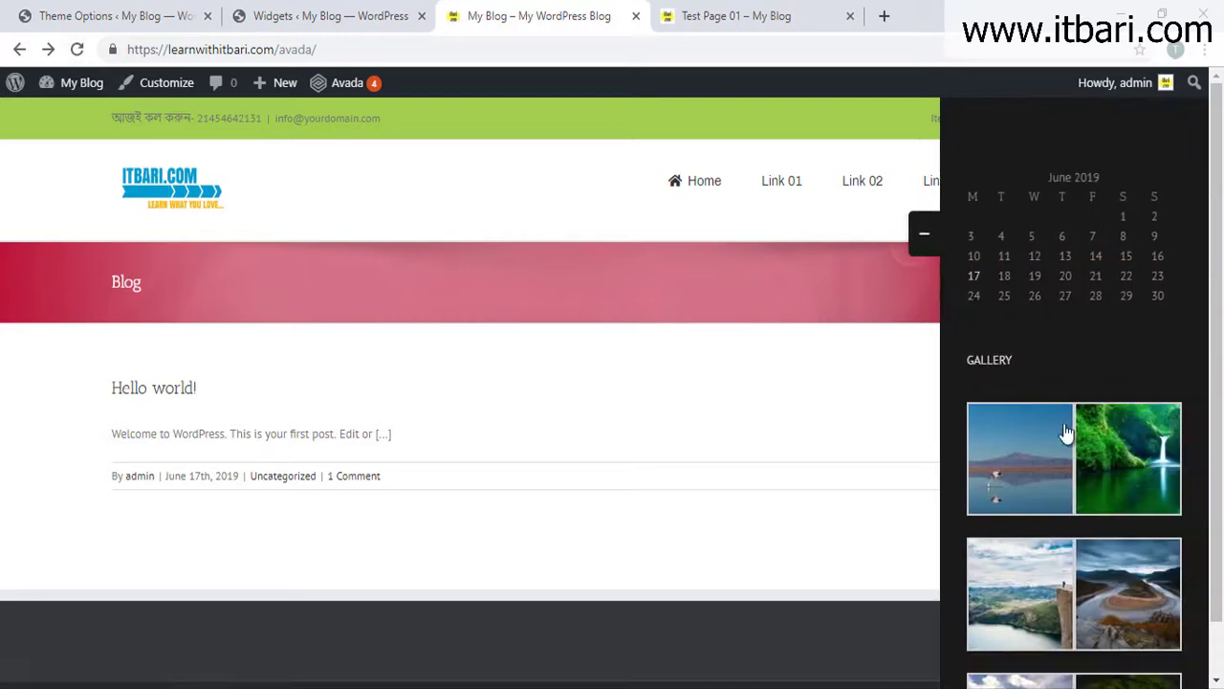
pyautogui.click(1017, 474)
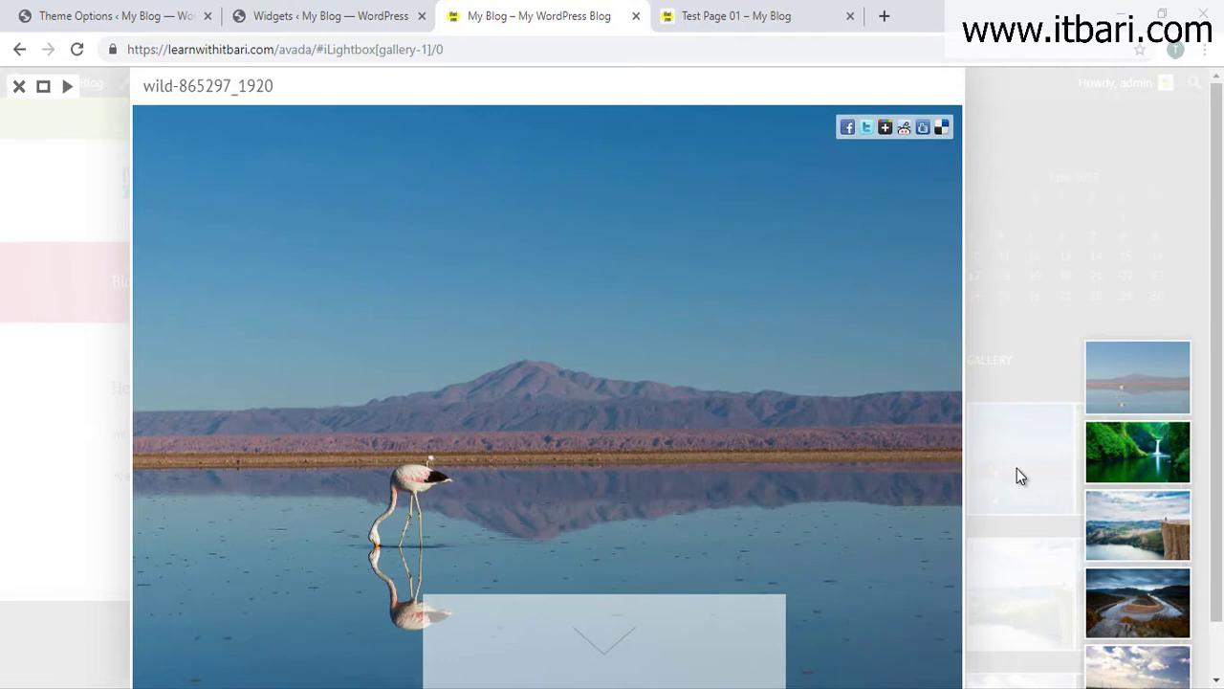
pyautogui.scroll(-1, 765, 169)
pyautogui.scroll(-2, 786, 279)
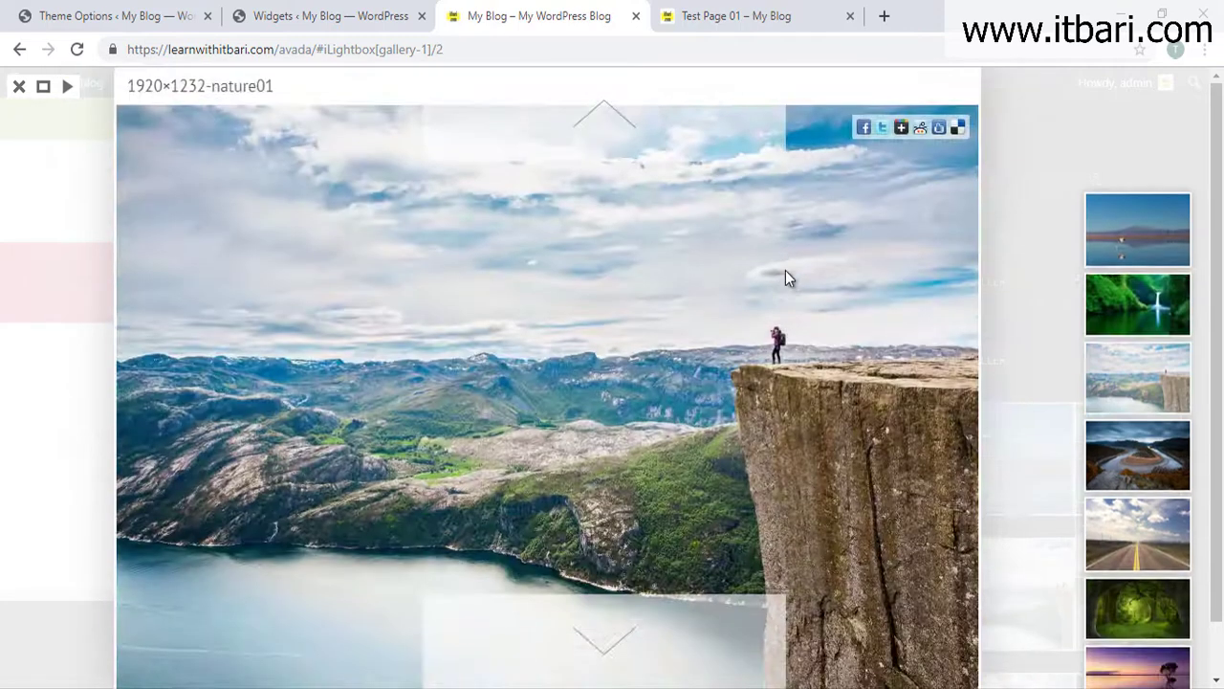
pyautogui.scroll(-1, 786, 278)
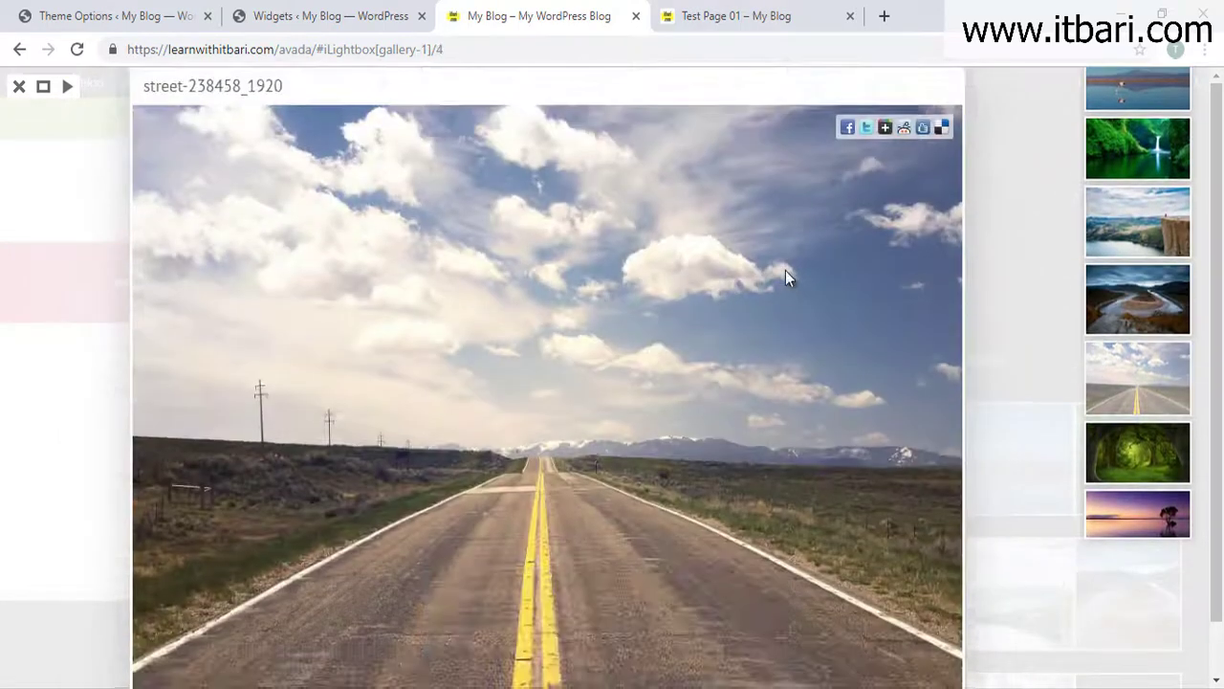
pyautogui.scroll(2, 786, 273)
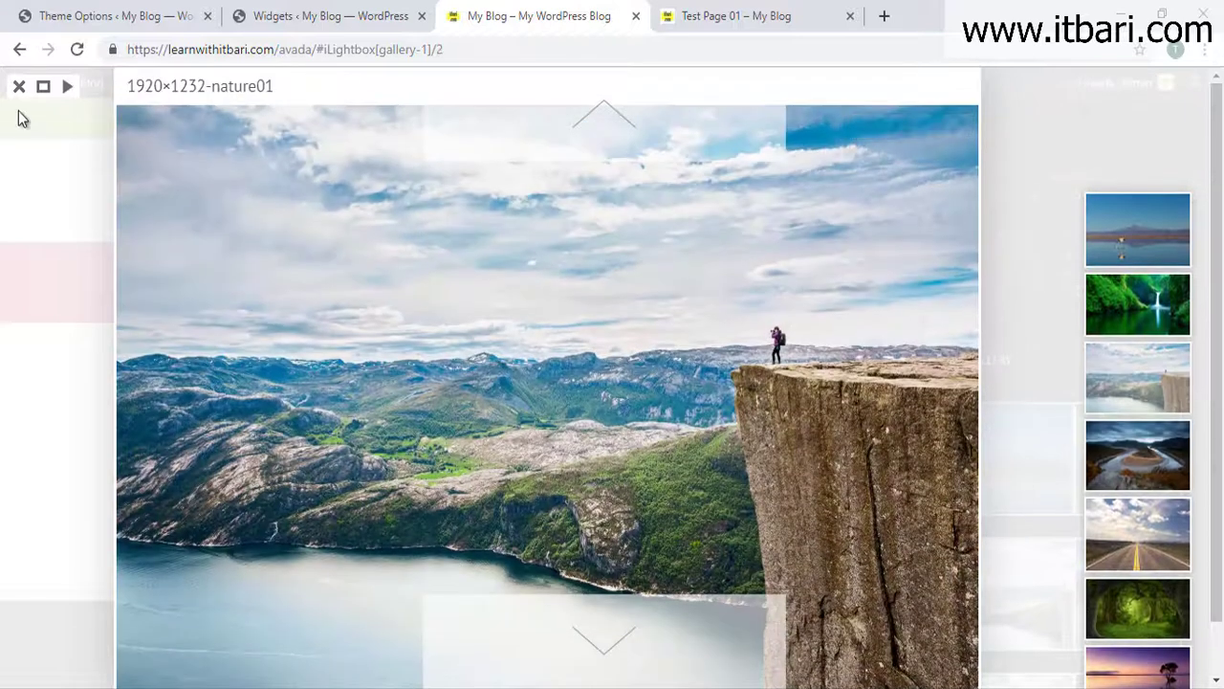
pyautogui.click(19, 86)
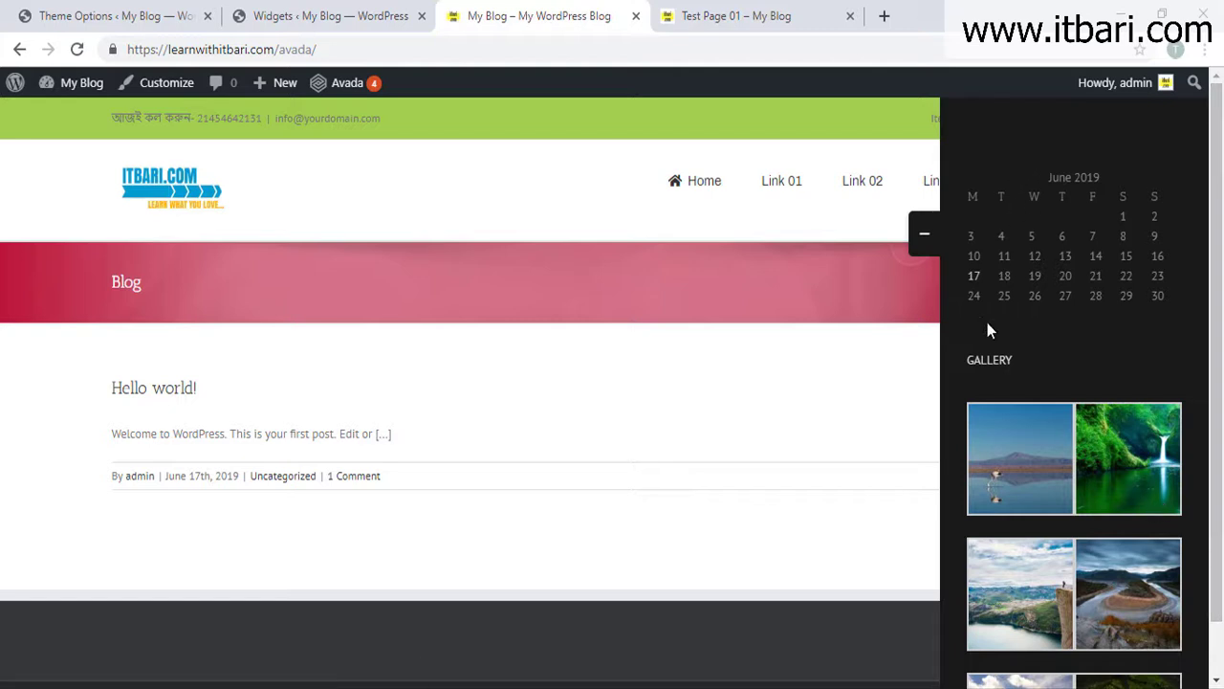
# Compare the Calendar widget's title setting with the blog page's sliding bar, and delete the Calendar widget from Sliding Bar Widget 1
pyautogui.click(1009, 148)
pyautogui.moveTo(1017, 171); pyautogui.dragTo(656, 192)
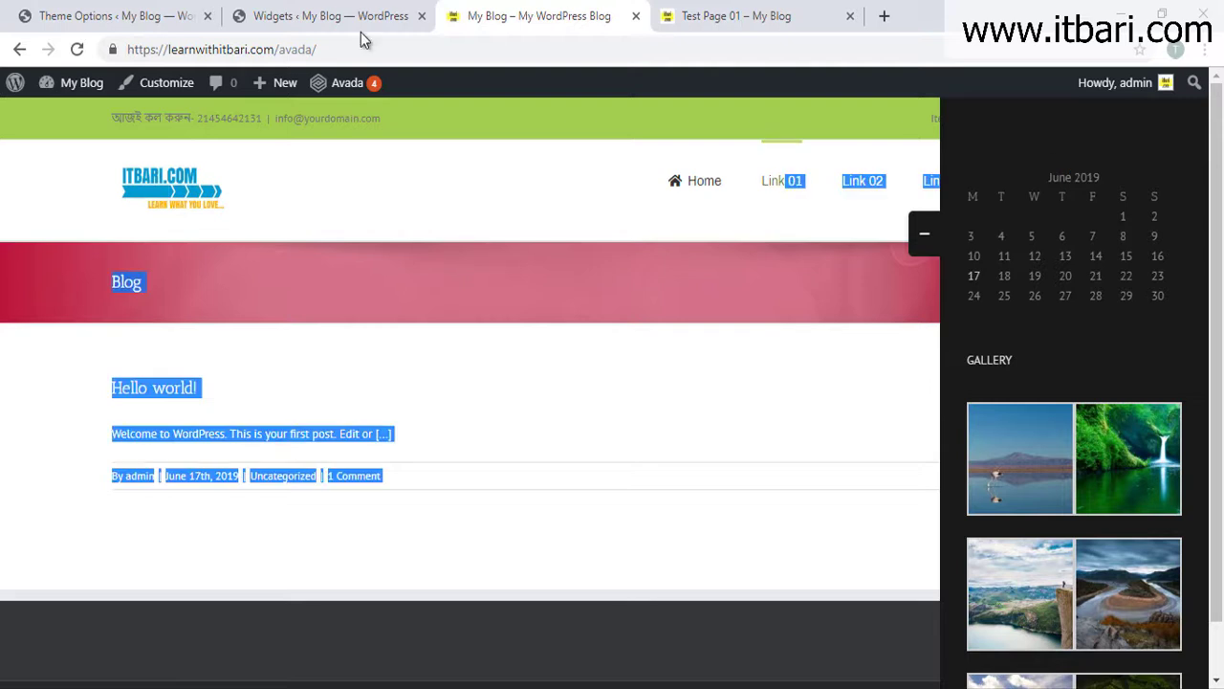
pyautogui.click(330, 15)
pyautogui.scroll(3, 1108, 275)
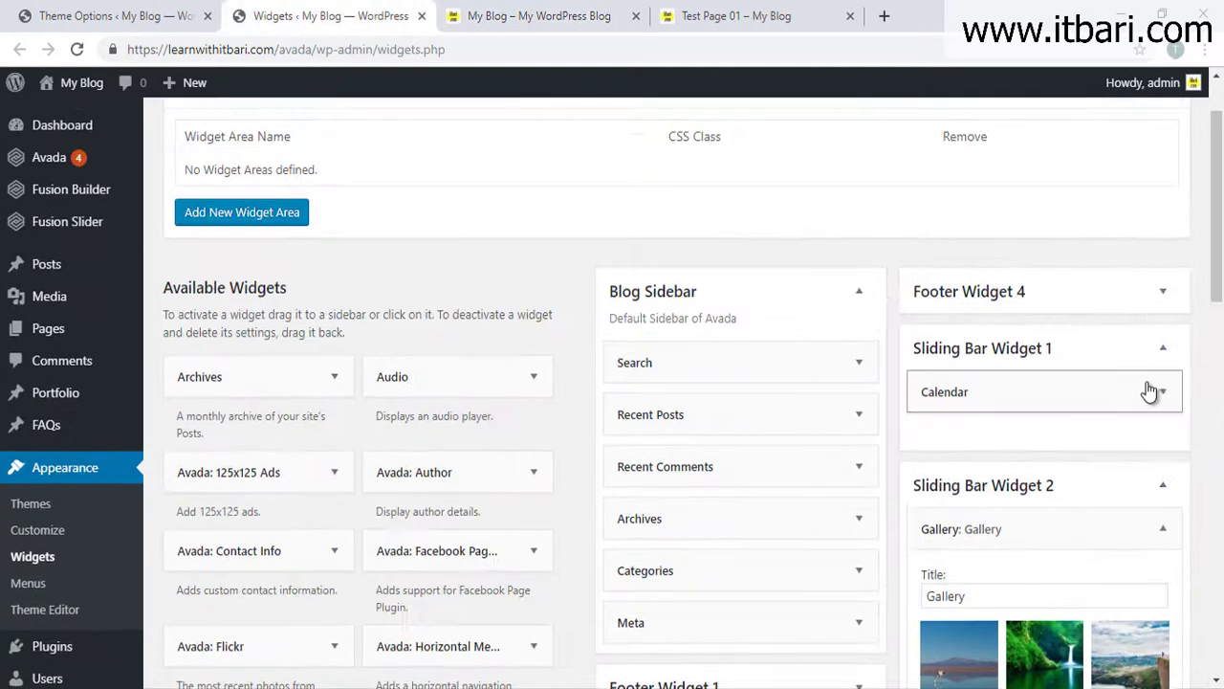
pyautogui.click(1162, 391)
pyautogui.scroll(-1, 1103, 442)
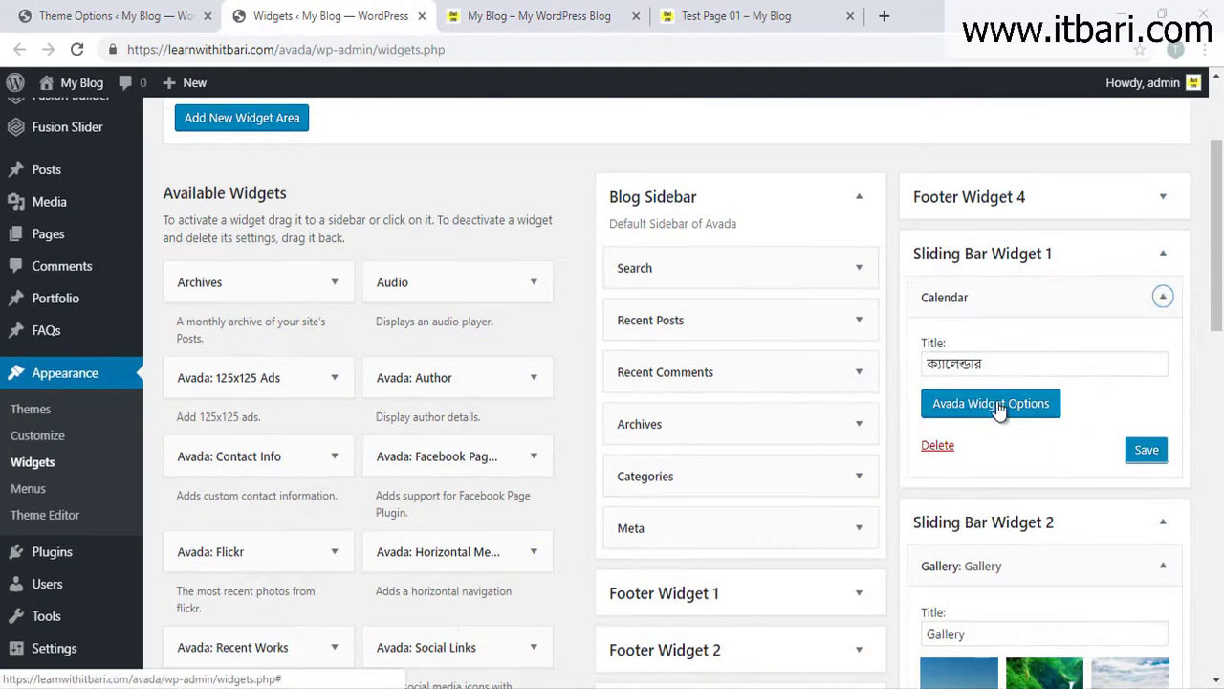
pyautogui.click(455, 10)
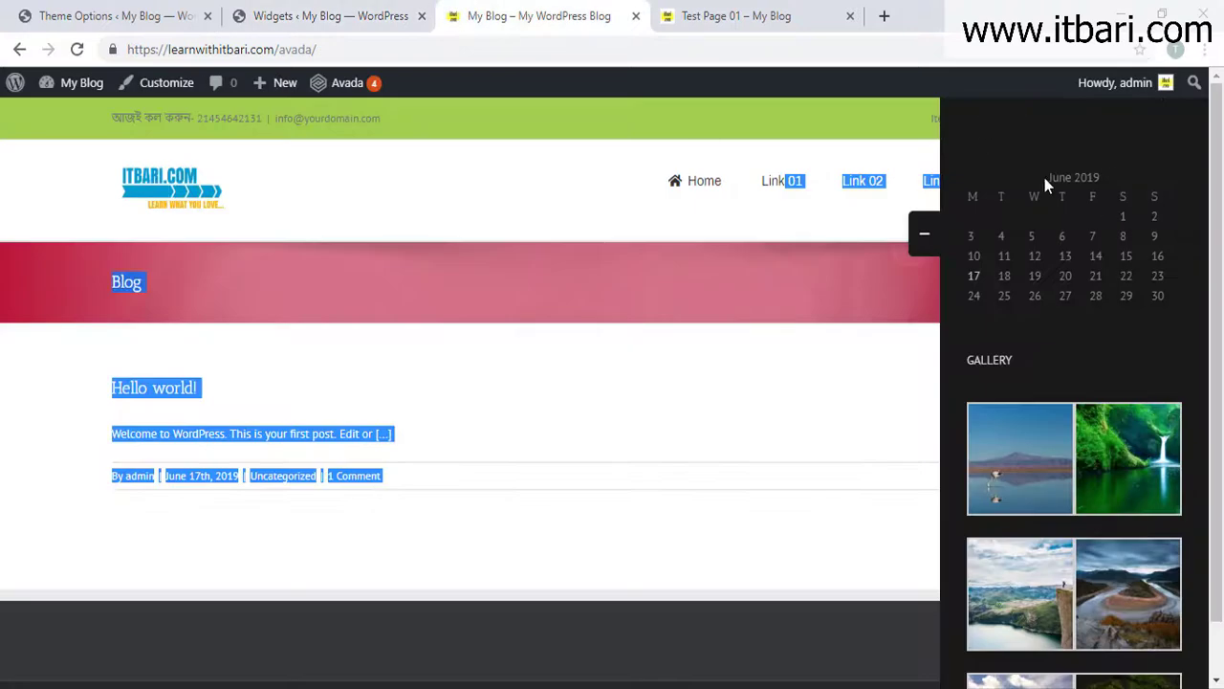
pyautogui.moveTo(1004, 166); pyautogui.dragTo(1158, 201)
pyautogui.click(1027, 113)
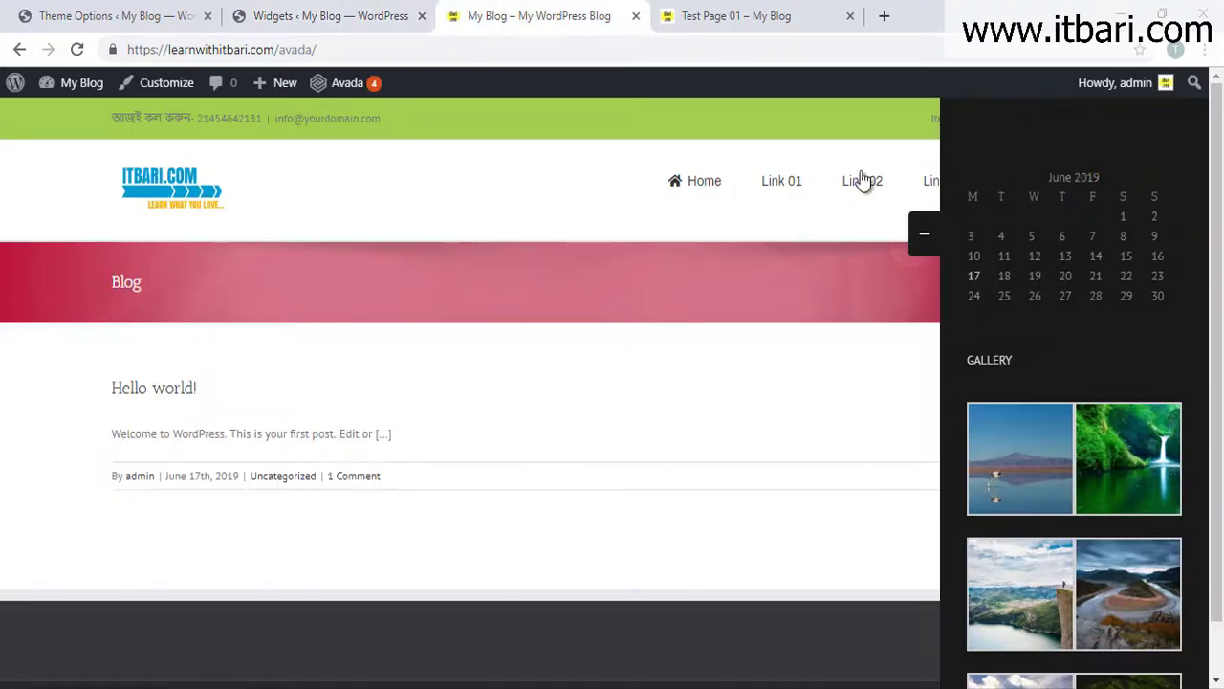
pyautogui.click(287, 15)
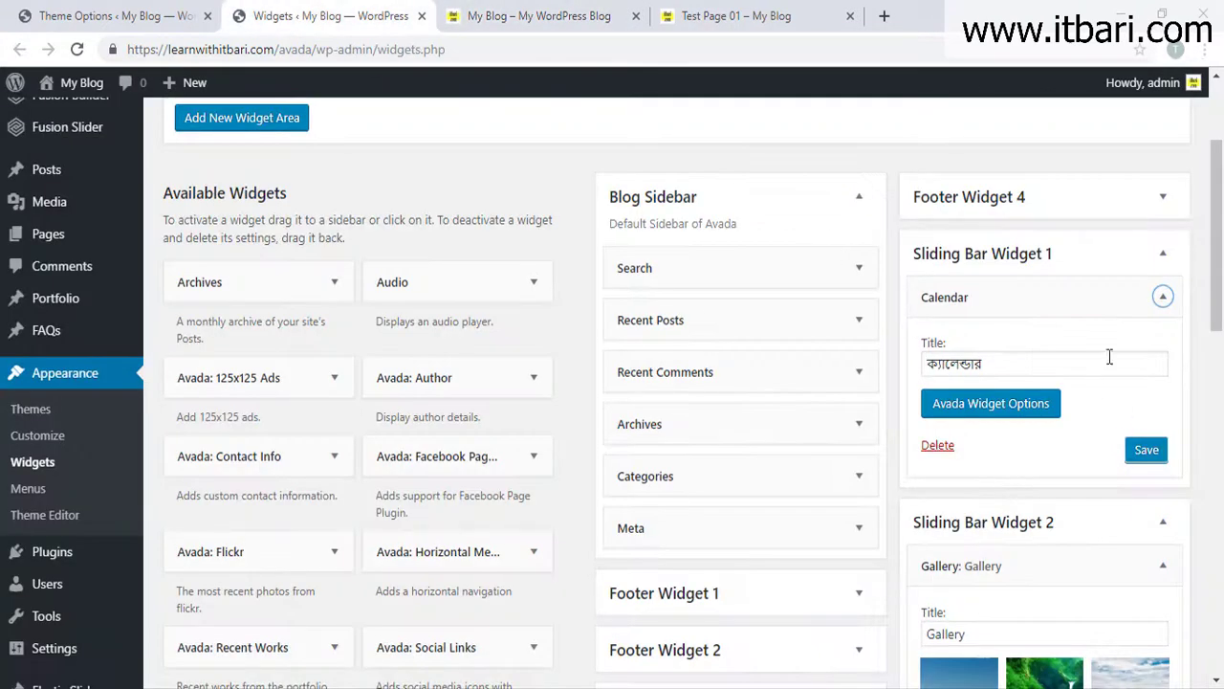
pyautogui.doubleClick(935, 445)
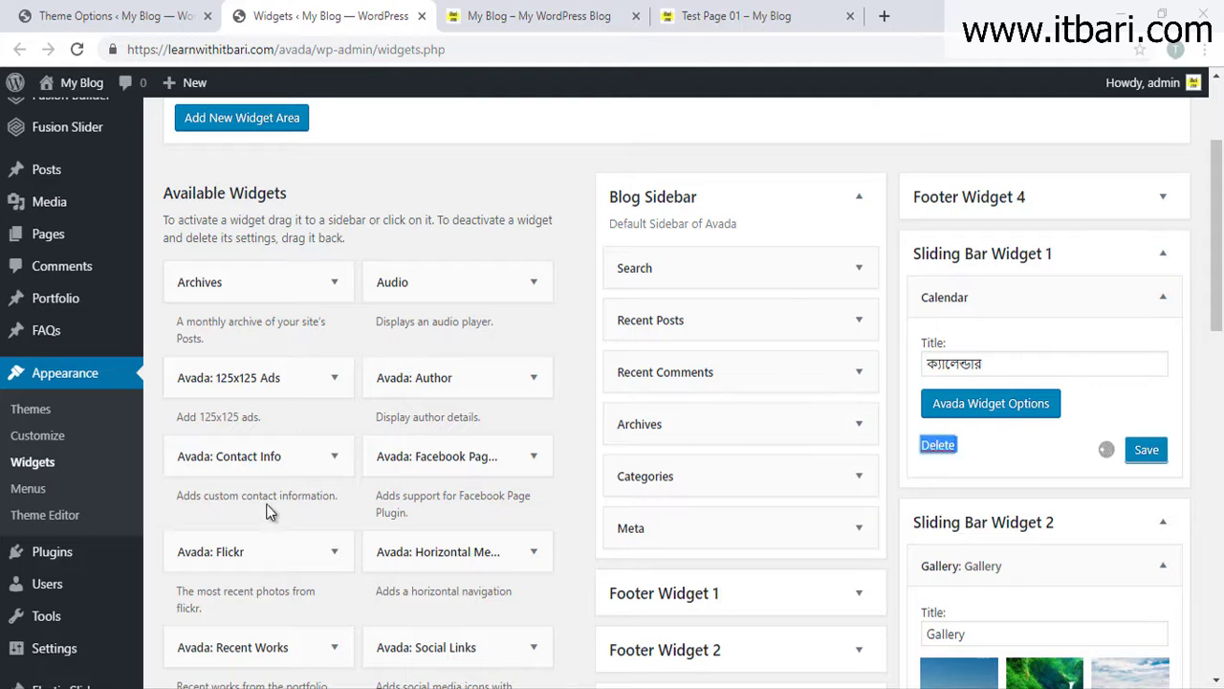
# Add the Recent Posts widget to Sliding Bar Widget 2, above the Gallery widget
pyautogui.scroll(-7, 268, 511)
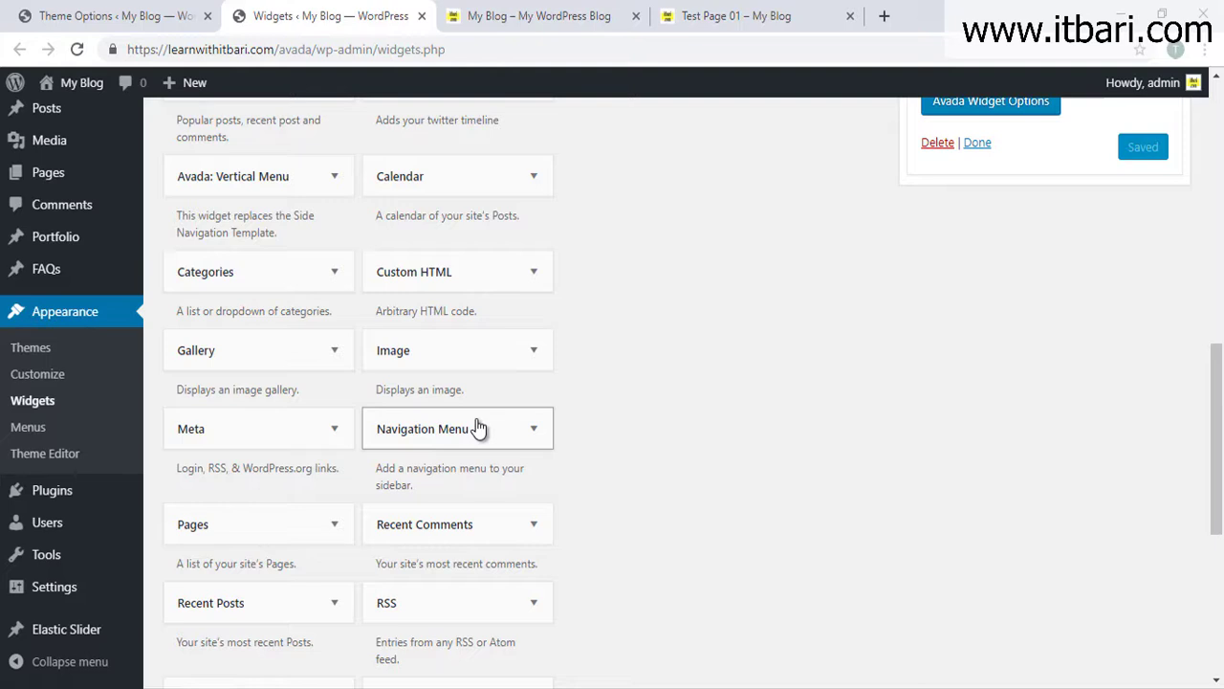
pyautogui.scroll(-1, 297, 565)
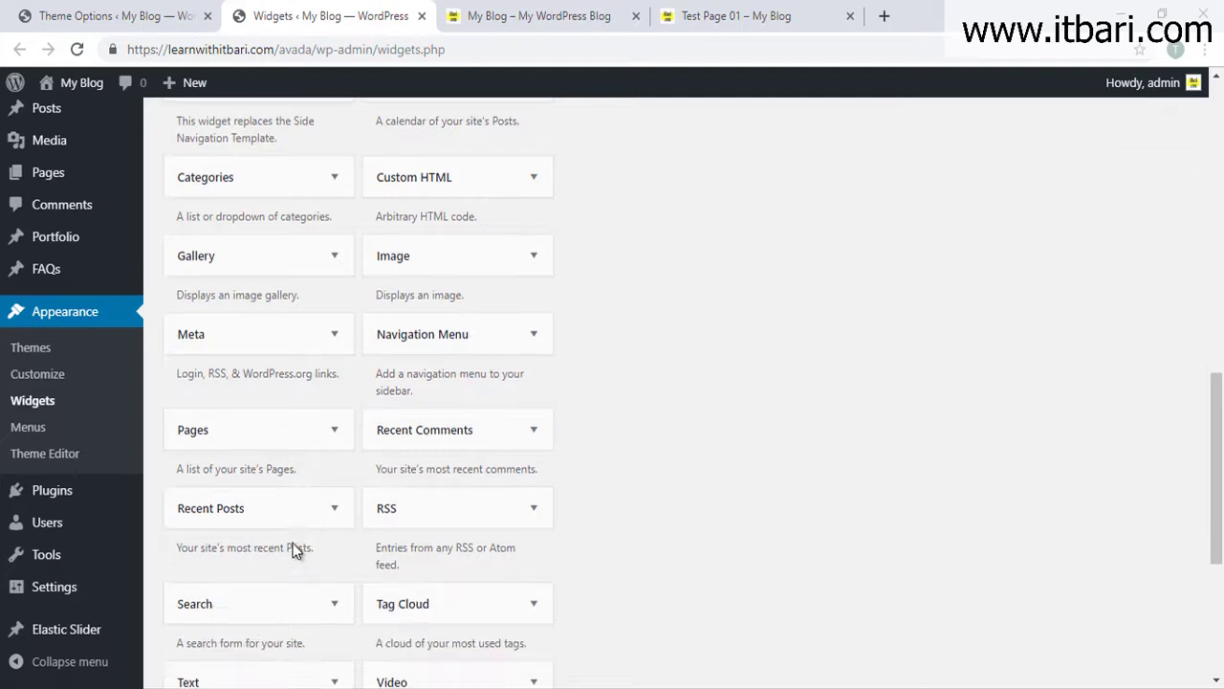
pyautogui.moveTo(281, 524); pyautogui.dragTo(1043, 158)
# Title the Recent Posts widget "সাম্প্রতিক" and save it
pyautogui.click(992, 219)
pyautogui.write('sapm')
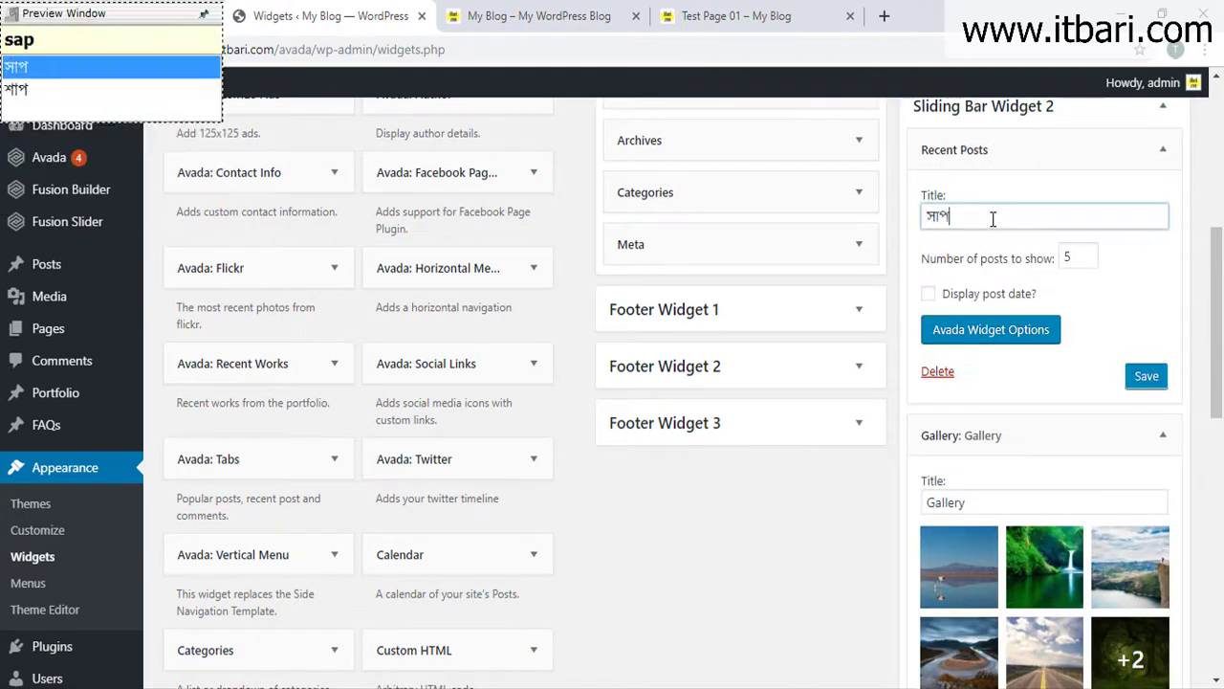
pyautogui.press('BackSpace')
pyautogui.press('BackSpace')
pyautogui.write('mptik')
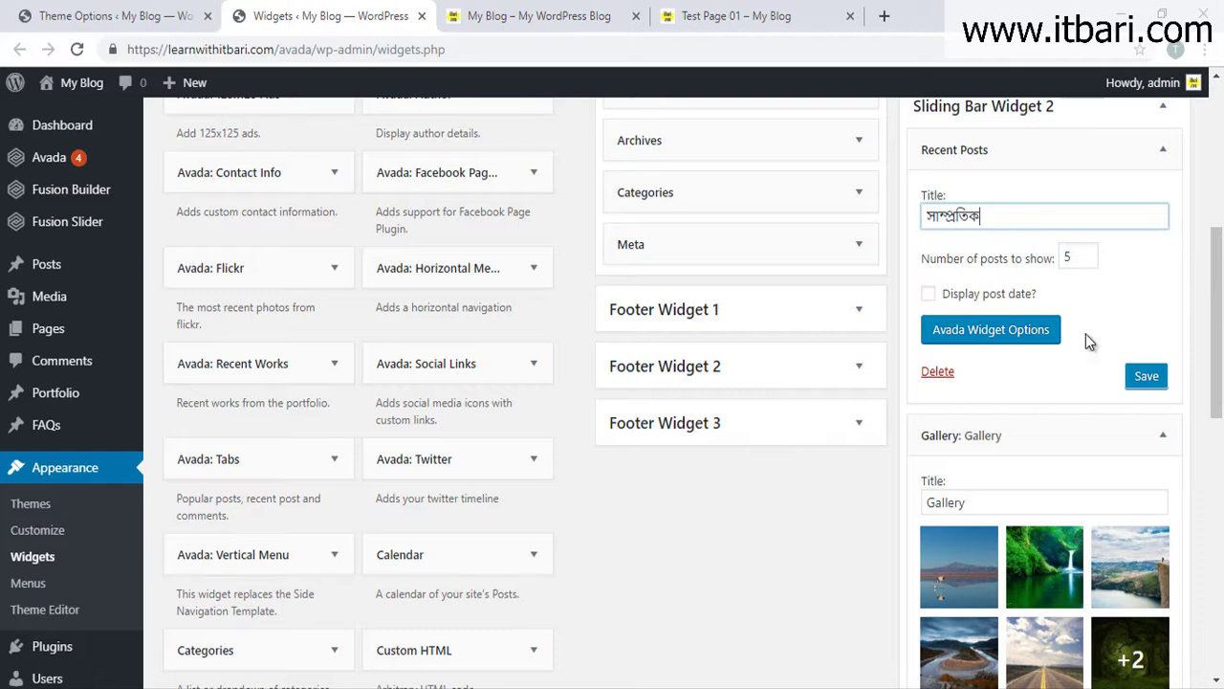
pyautogui.click(1146, 376)
# Reload the blog page and examine the Recent Posts and Gallery sections in the expanded sliding bar
pyautogui.click(514, 32)
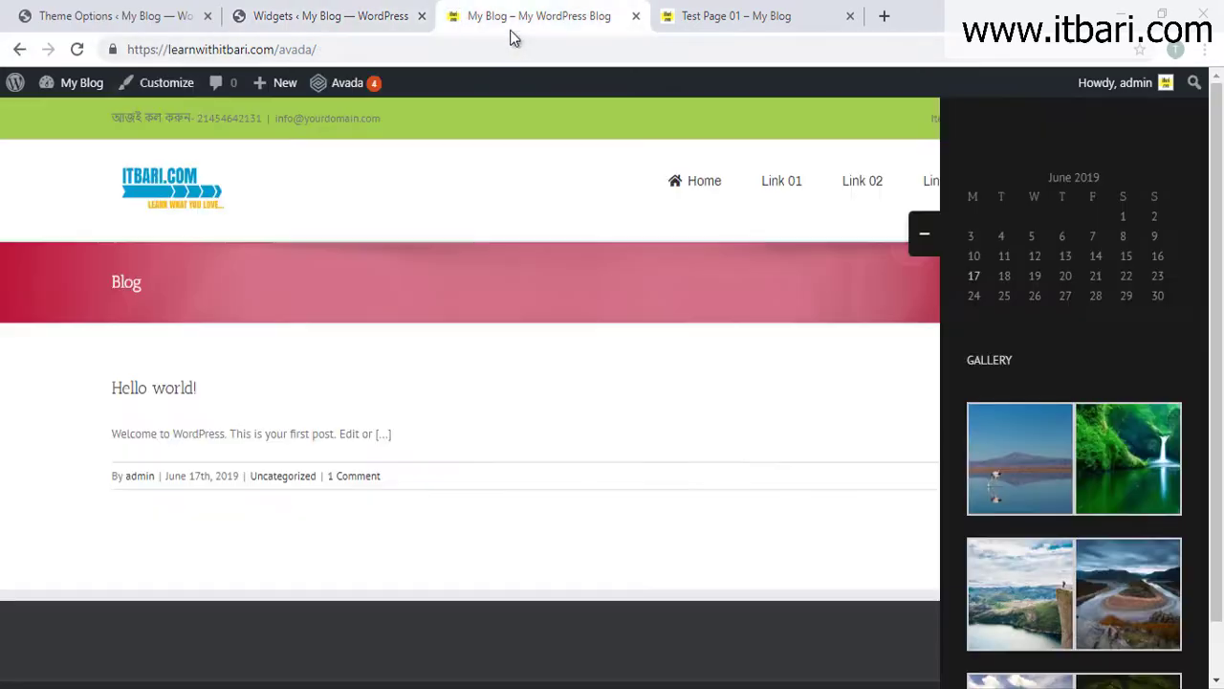
pyautogui.click(78, 49)
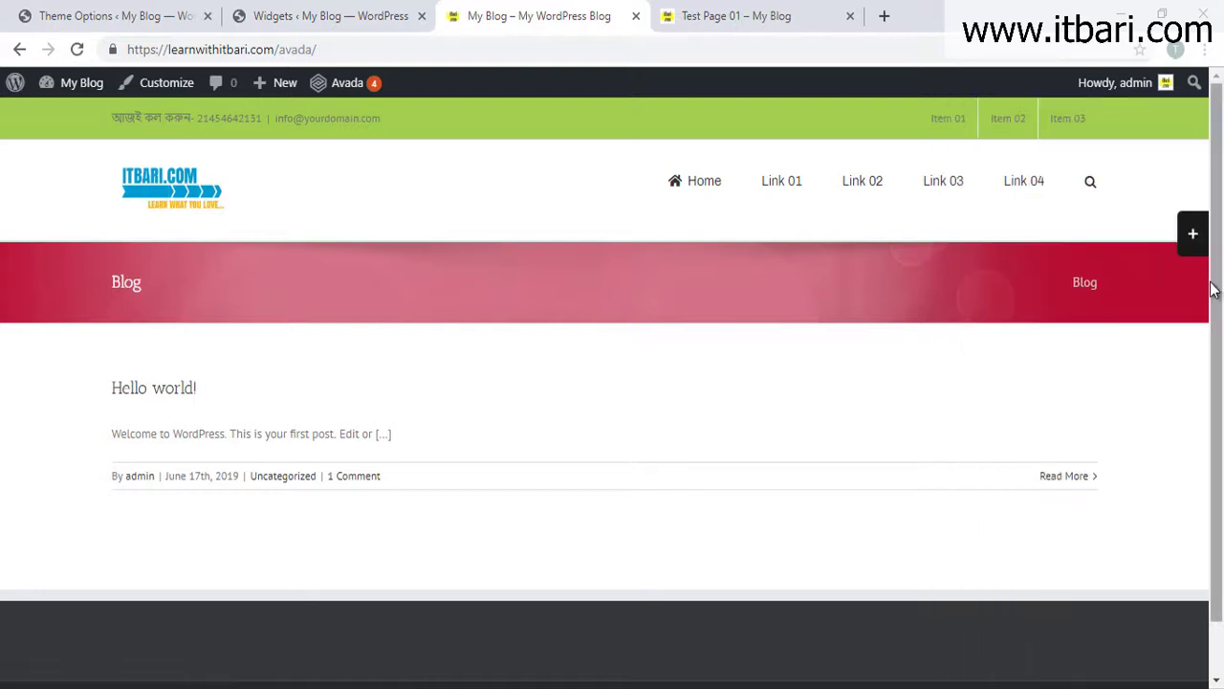
pyautogui.click(1192, 236)
pyautogui.scroll(2, 1151, 274)
pyautogui.scroll(-2, 1150, 273)
pyautogui.scroll(3, 1151, 273)
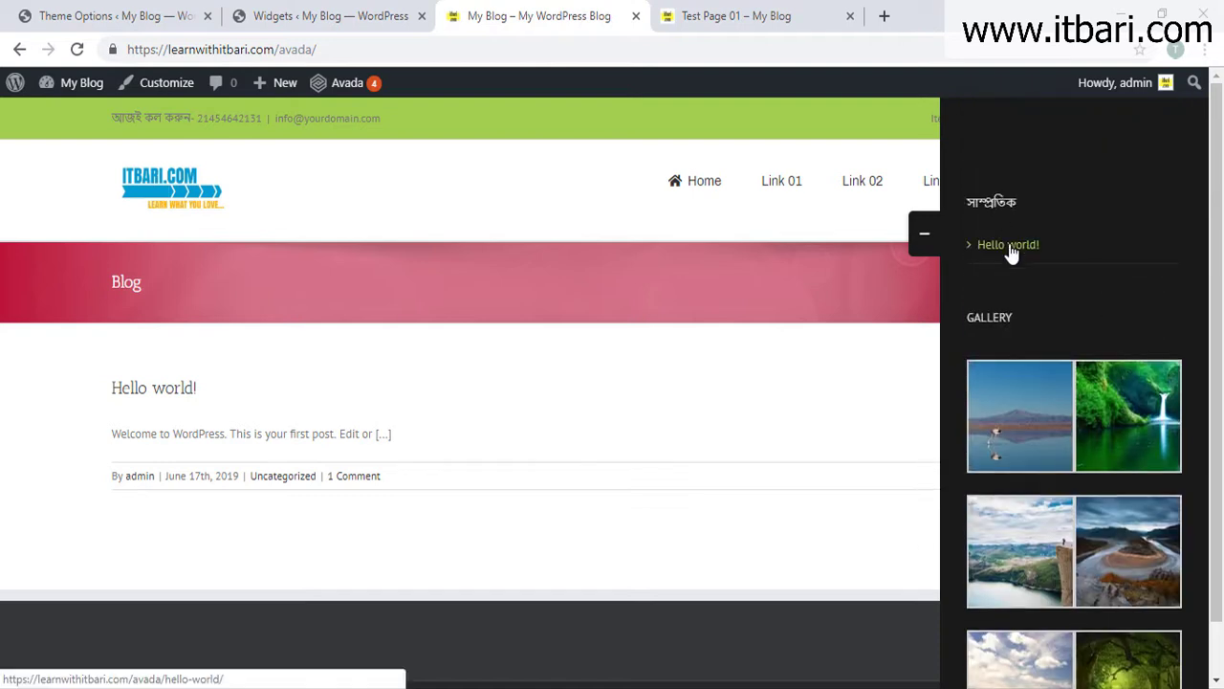
pyautogui.moveTo(949, 216); pyautogui.dragTo(1057, 265)
pyautogui.press('Escape')
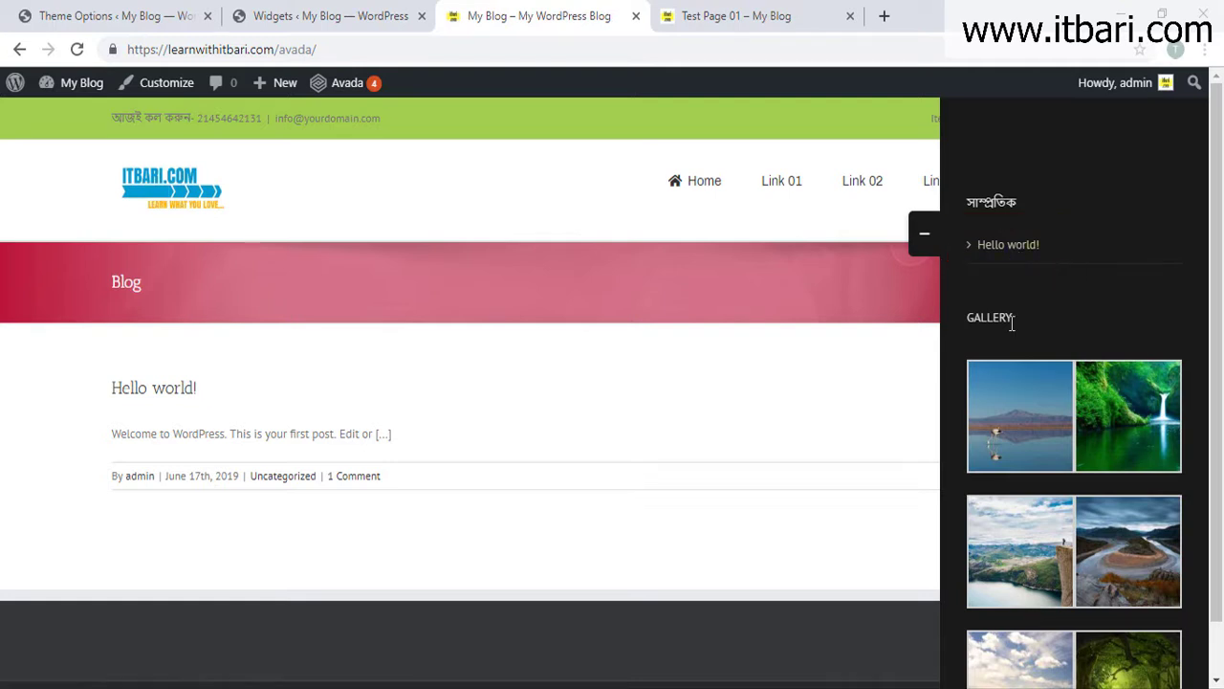
pyautogui.moveTo(1011, 323); pyautogui.dragTo(941, 325)
# Set the Sliding Bar Heading Font Size to 20px in the theme options and save the changes
pyautogui.click(110, 13)
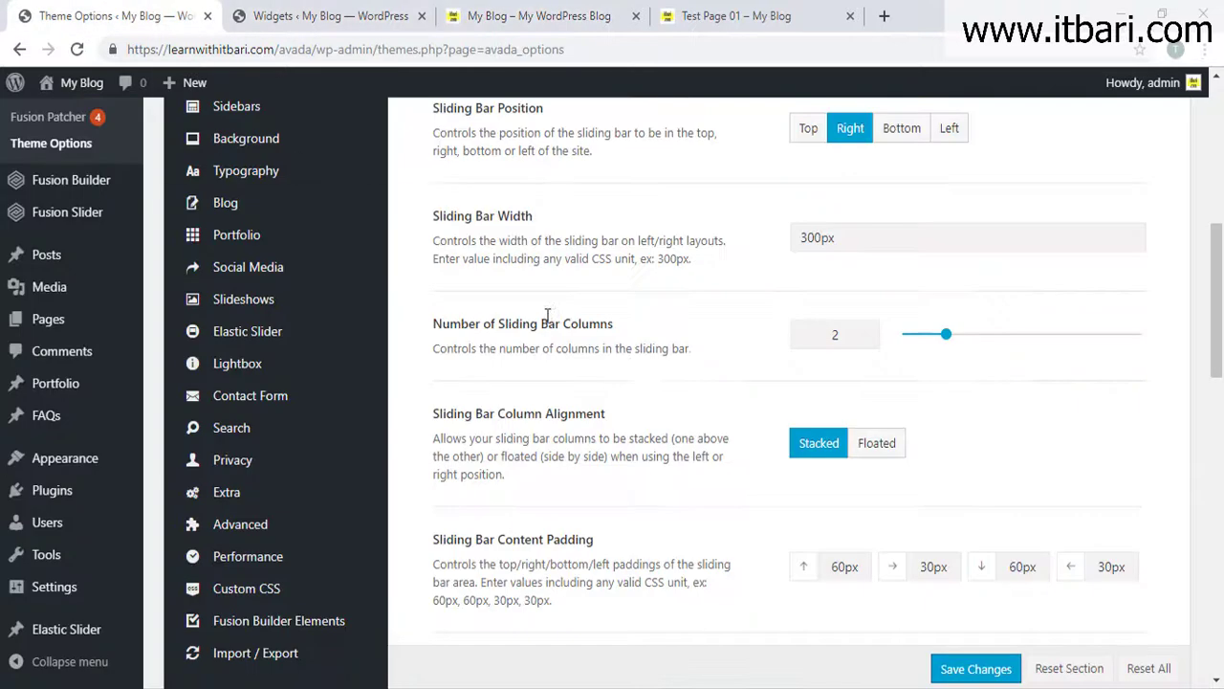
pyautogui.scroll(-3, 687, 440)
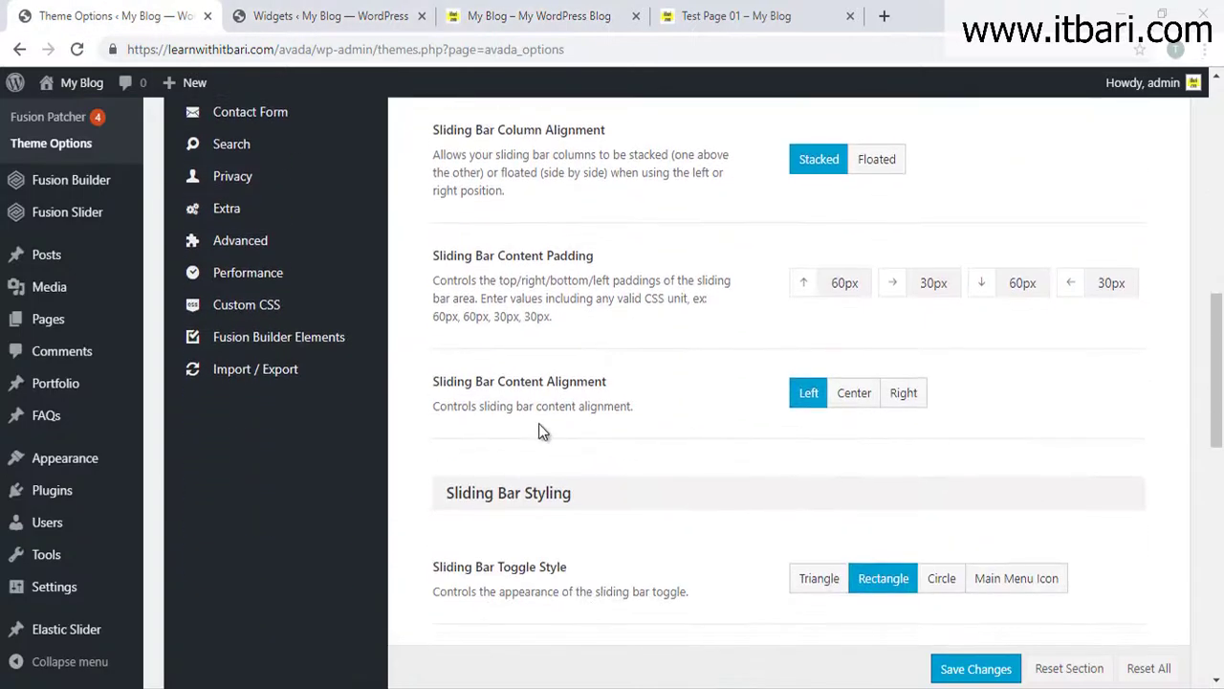
pyautogui.scroll(-6, 545, 441)
pyautogui.scroll(-1, 548, 425)
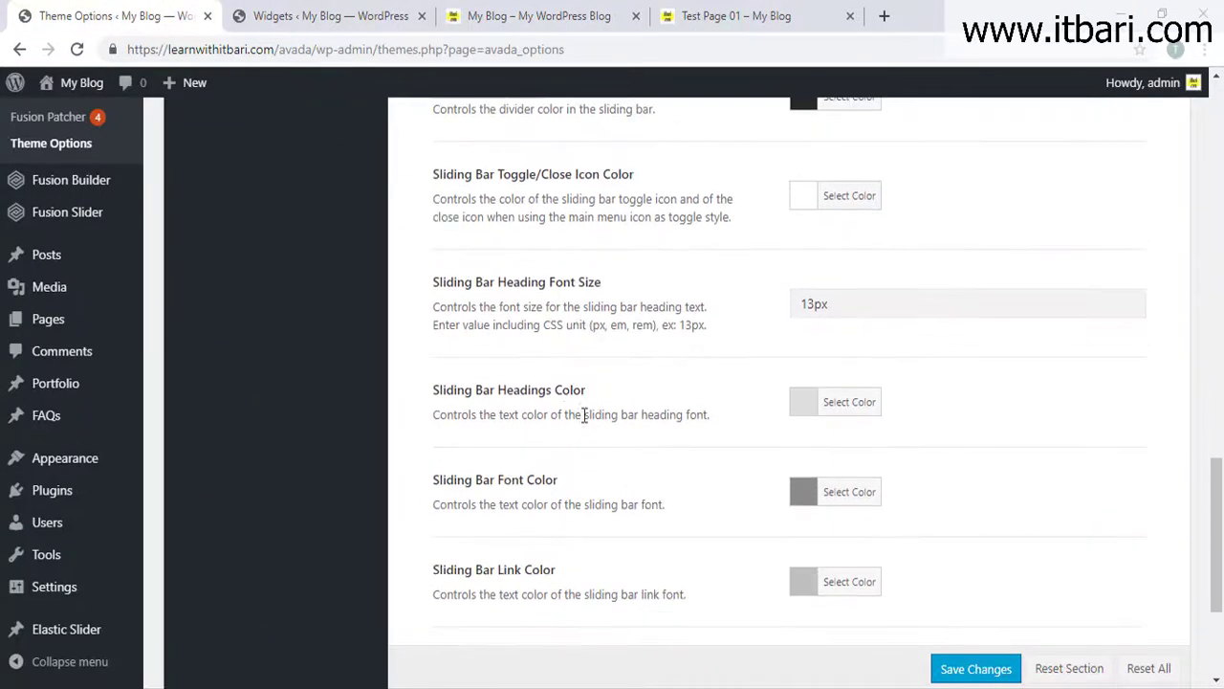
pyautogui.moveTo(409, 242); pyautogui.dragTo(1078, 342)
pyautogui.press('Escape')
pyautogui.doubleClick(817, 302)
pyautogui.write('20px')
pyautogui.click(971, 669)
# Reload the blog page and check the heading size in the expanded sliding bar
pyautogui.click(574, 15)
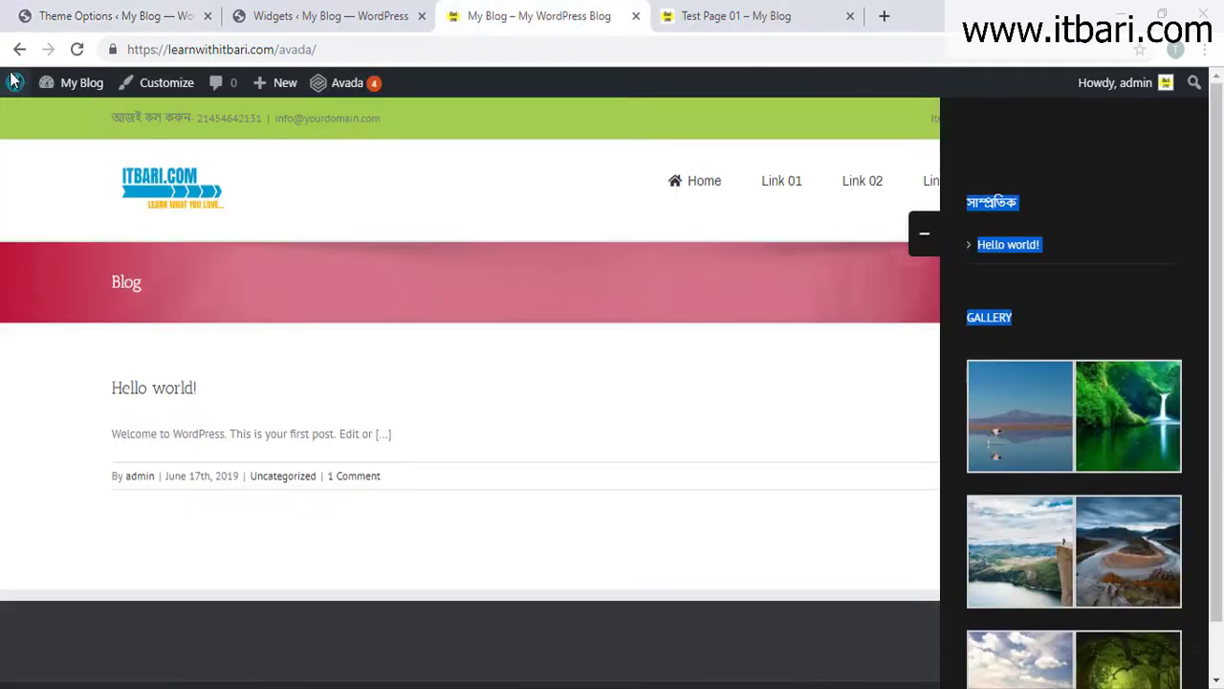
pyautogui.click(77, 49)
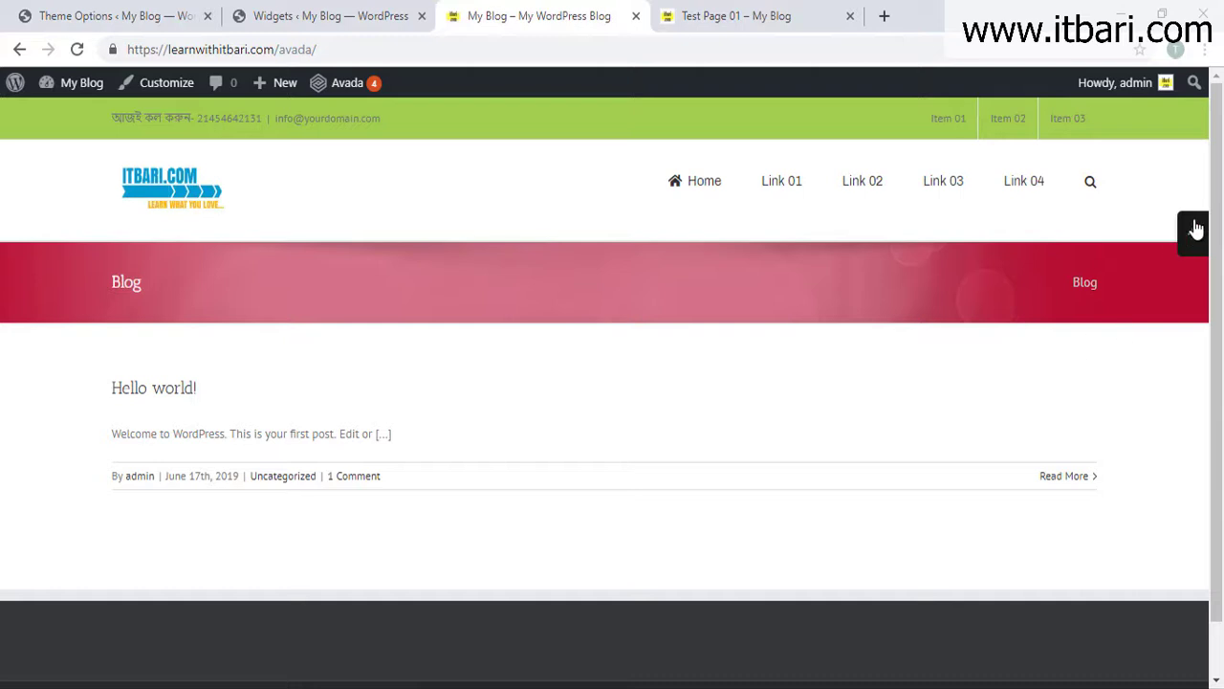
pyautogui.click(1194, 229)
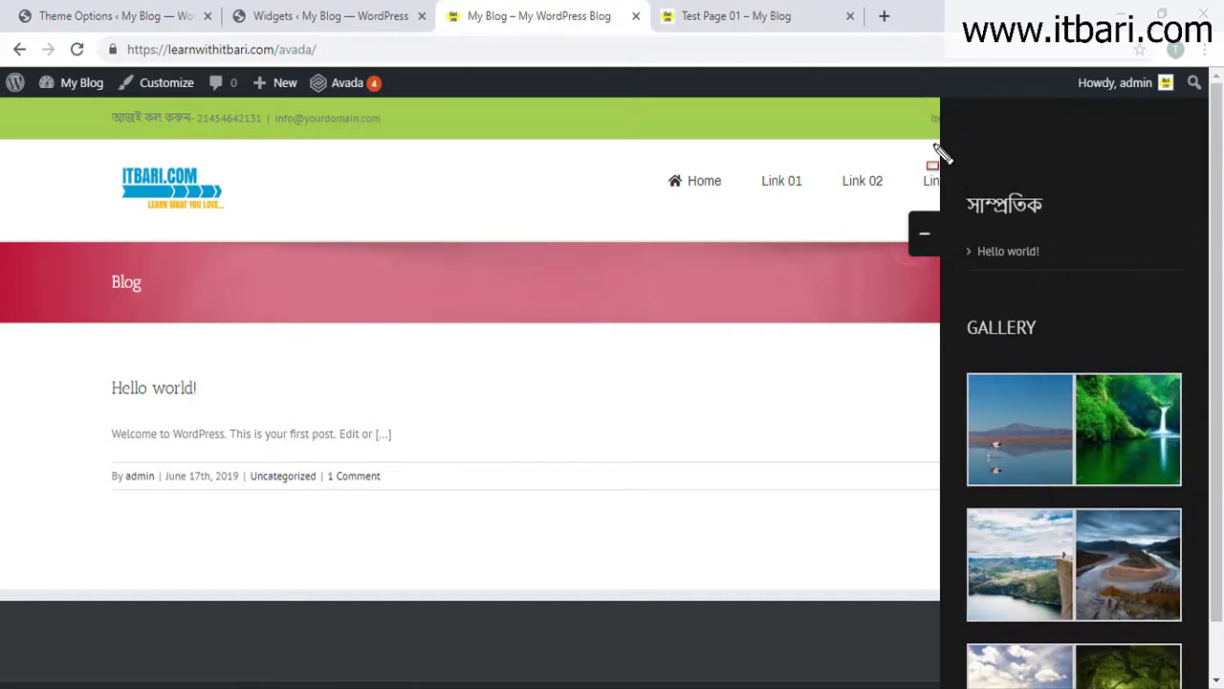
pyautogui.scroll(-3, 1148, 442)
pyautogui.scroll(3, 989, 446)
# Collapse the Recent Posts and Gallery widget settings in Sliding Bar Widget 2
pyautogui.click(280, 19)
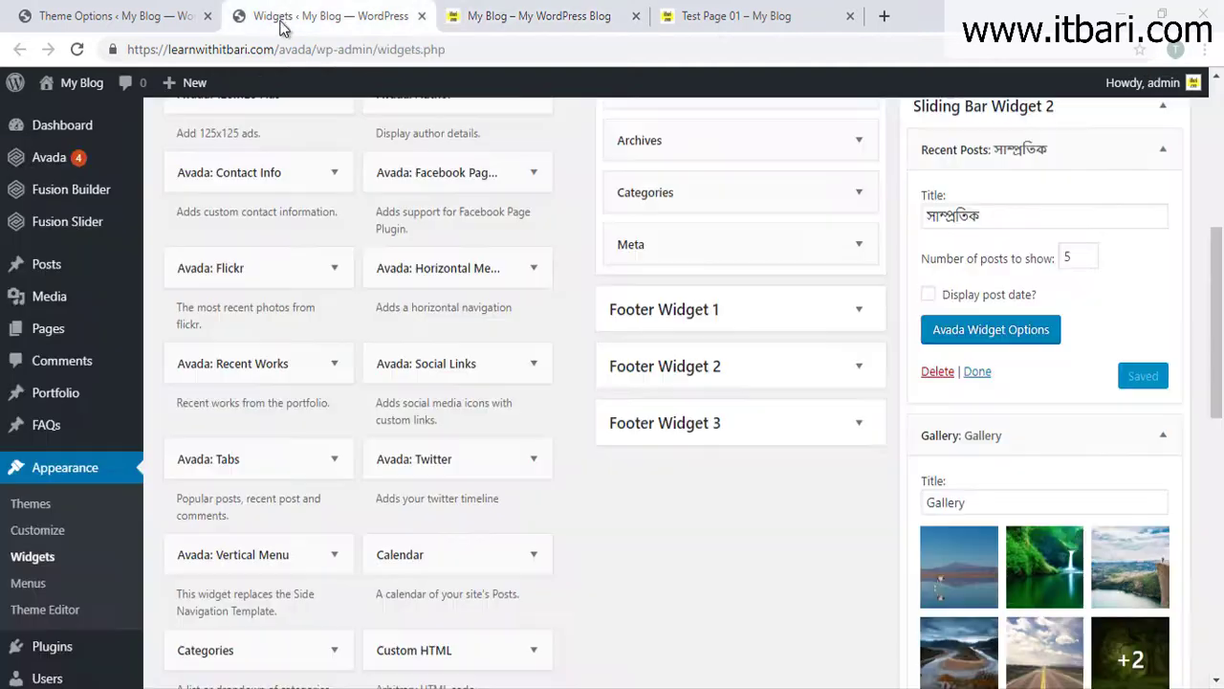
pyautogui.scroll(1, 670, 350)
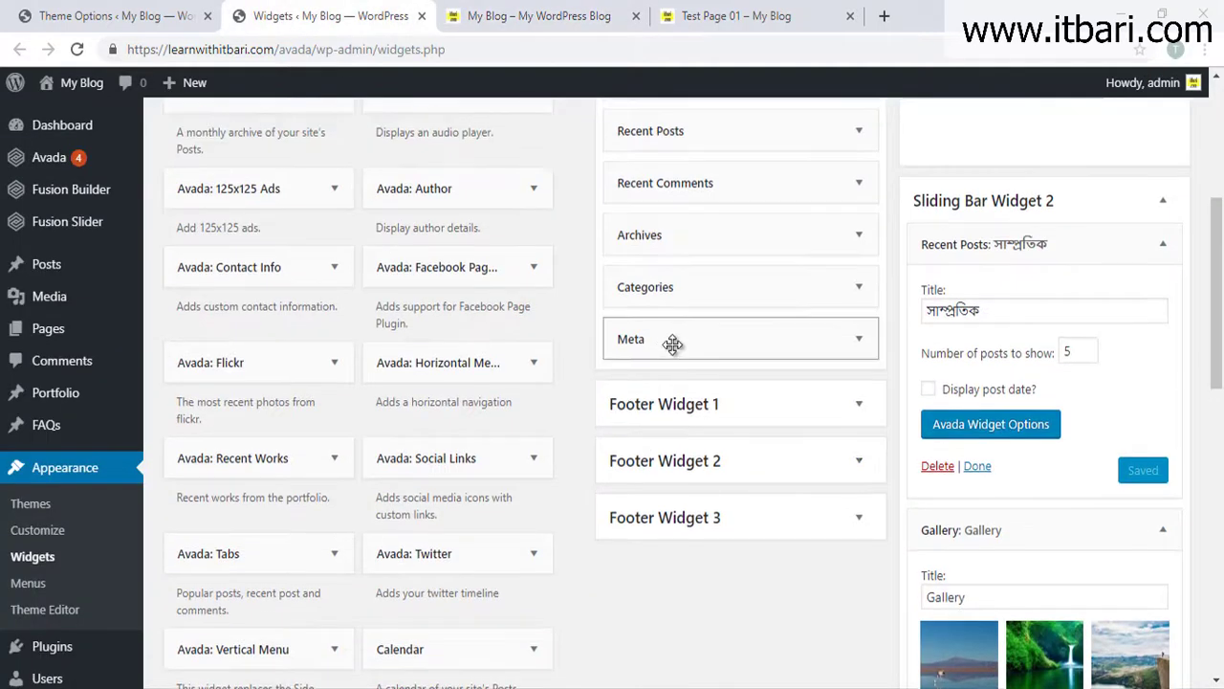
pyautogui.click(1165, 247)
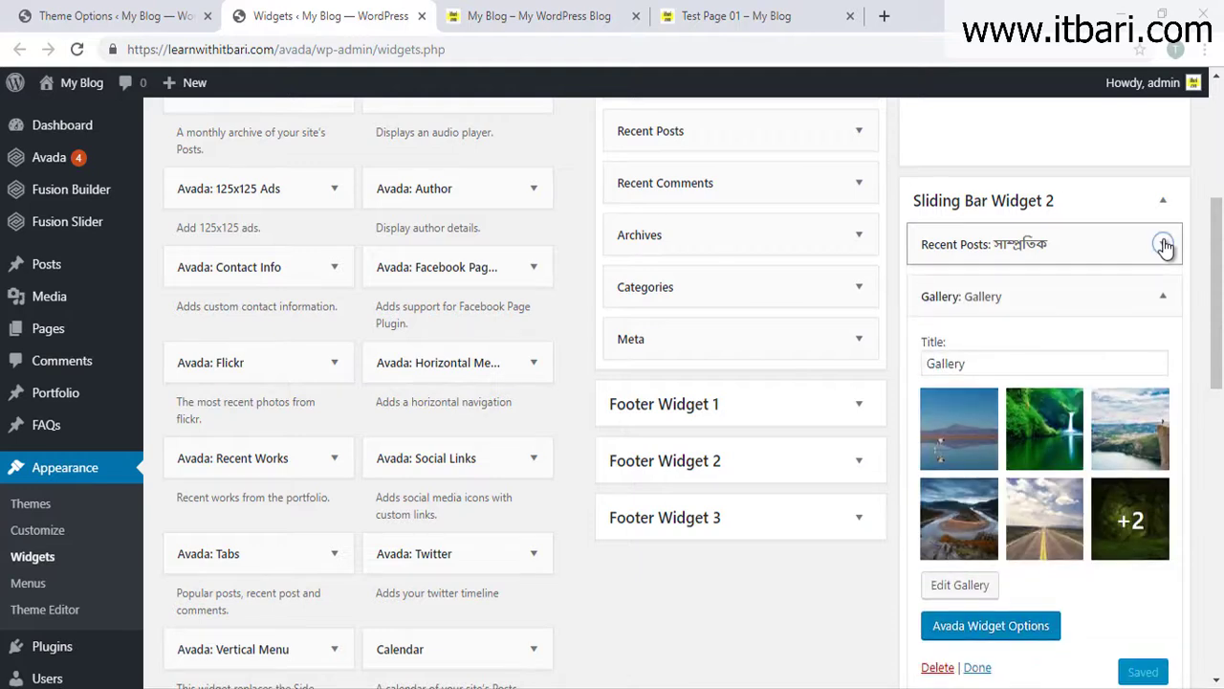
pyautogui.click(1164, 302)
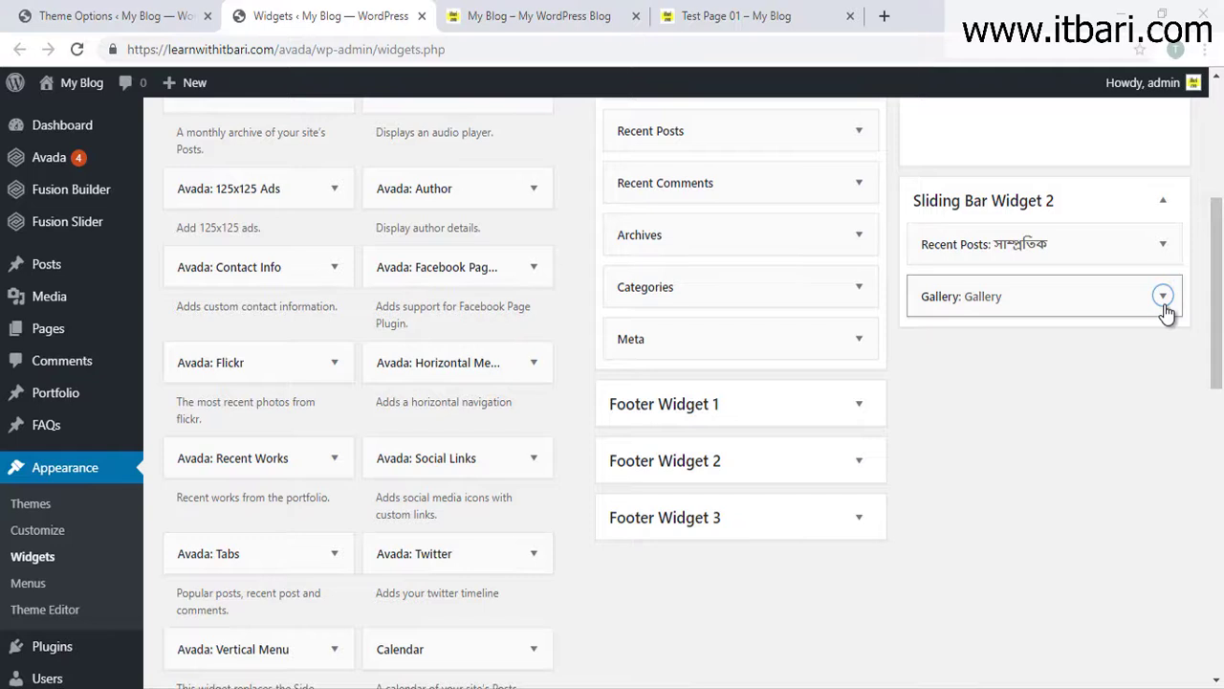
# Move the Recent Posts widget from Sliding Bar Widget 2 into Sliding Bar Widget 1
pyautogui.scroll(3, 1159, 320)
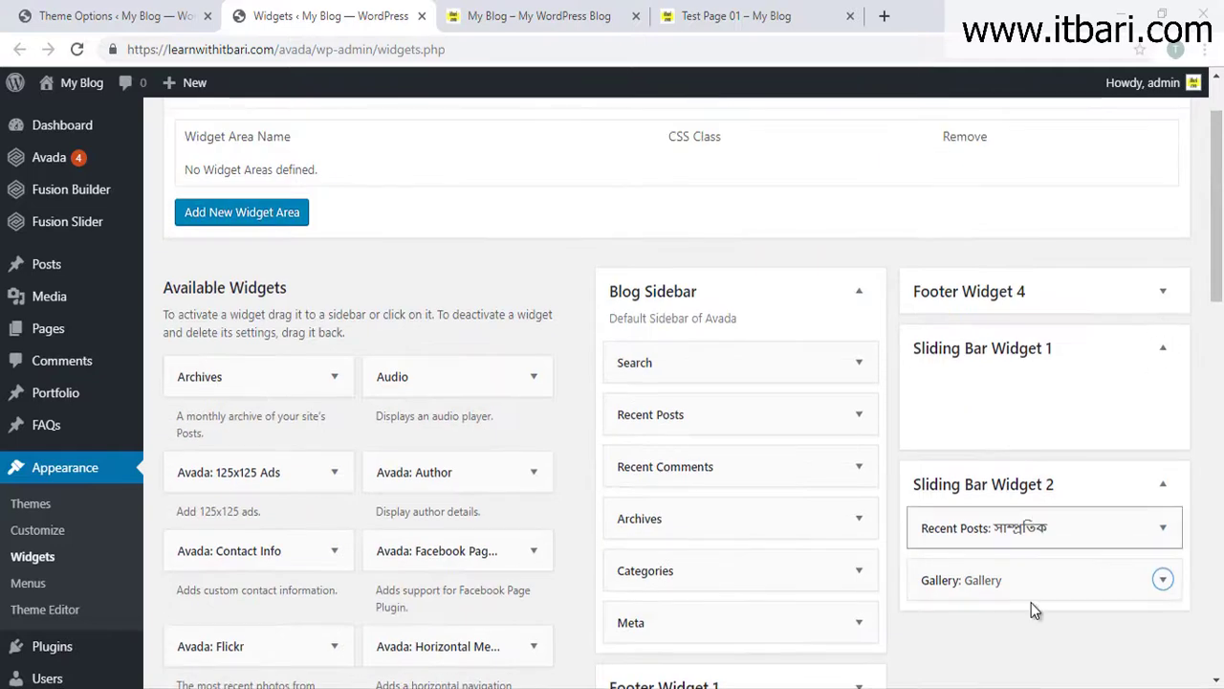
pyautogui.scroll(-1, 915, 533)
pyautogui.hotkey('ctrl', 'shift', 'd')
pyautogui.moveTo(889, 406)
pyautogui.mouseDown()
pyautogui.moveTo(1055, 438)
pyautogui.moveTo(1205, 567)
pyautogui.mouseUp()
pyautogui.hotkey('ctrl', 'z')
pyautogui.moveTo(880, 373); pyautogui.dragTo(1154, 414)
pyautogui.press('Escape')
pyautogui.moveTo(1039, 433); pyautogui.dragTo(1027, 325)
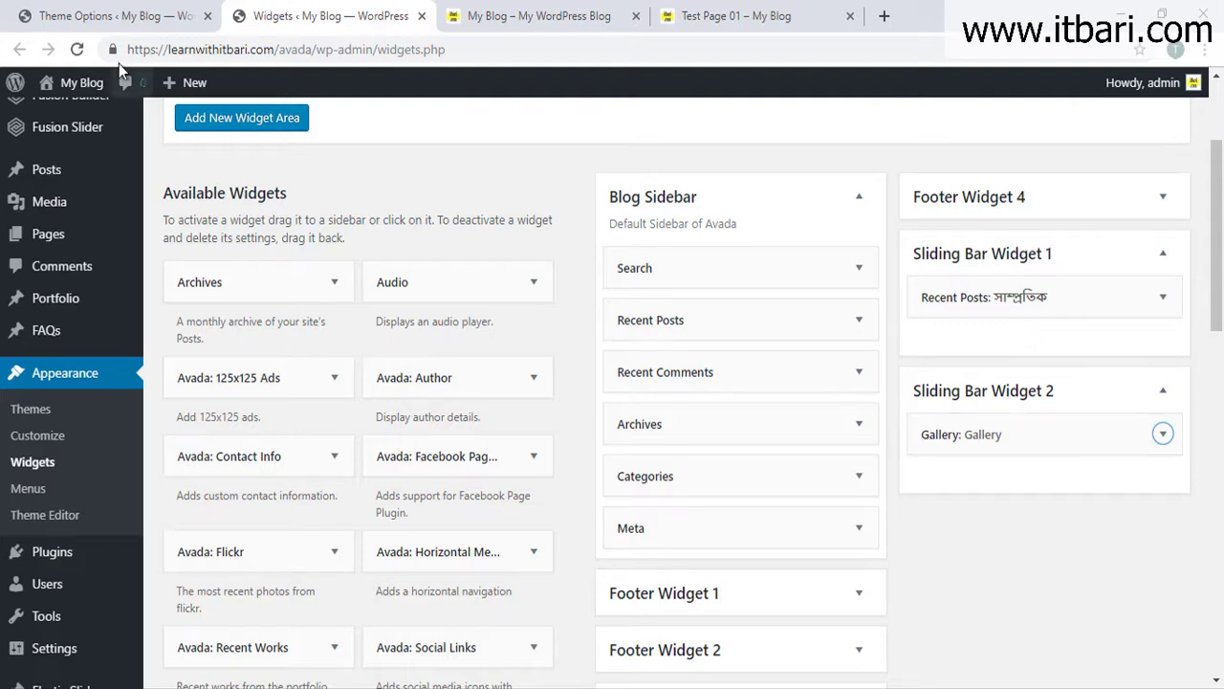
# Save the Sliding Bar settings in the theme options again
pyautogui.click(122, 17)
pyautogui.scroll(-5, 743, 552)
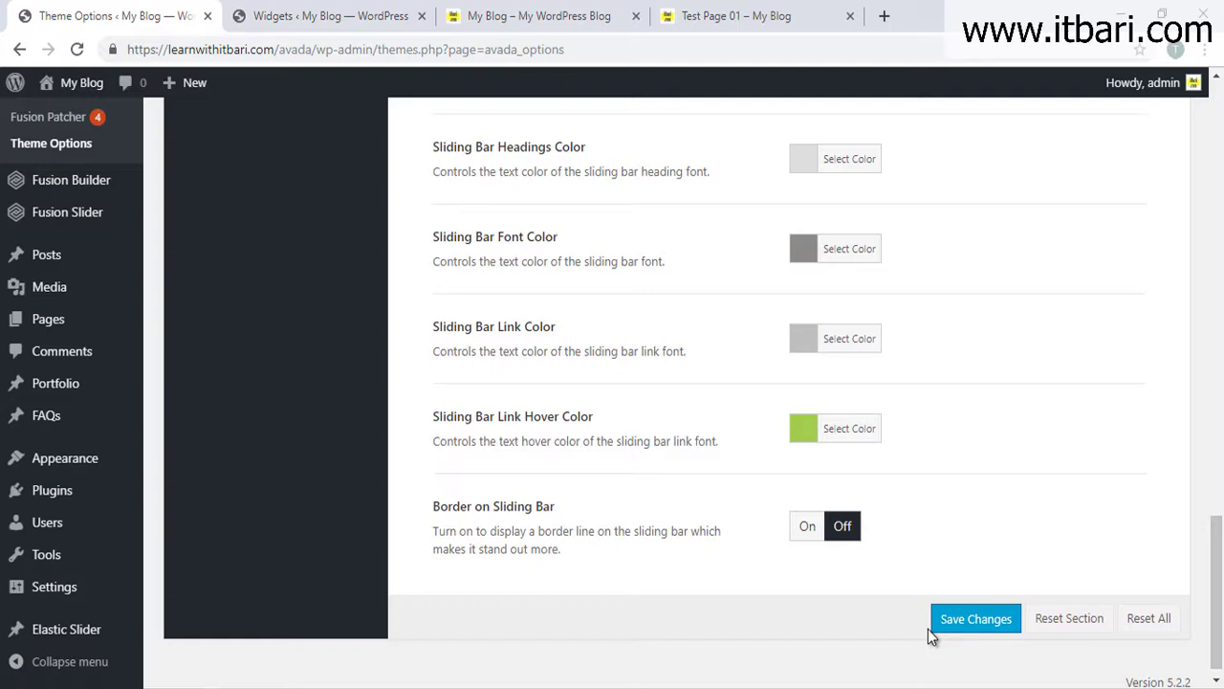
pyautogui.click(980, 612)
pyautogui.scroll(6, 995, 581)
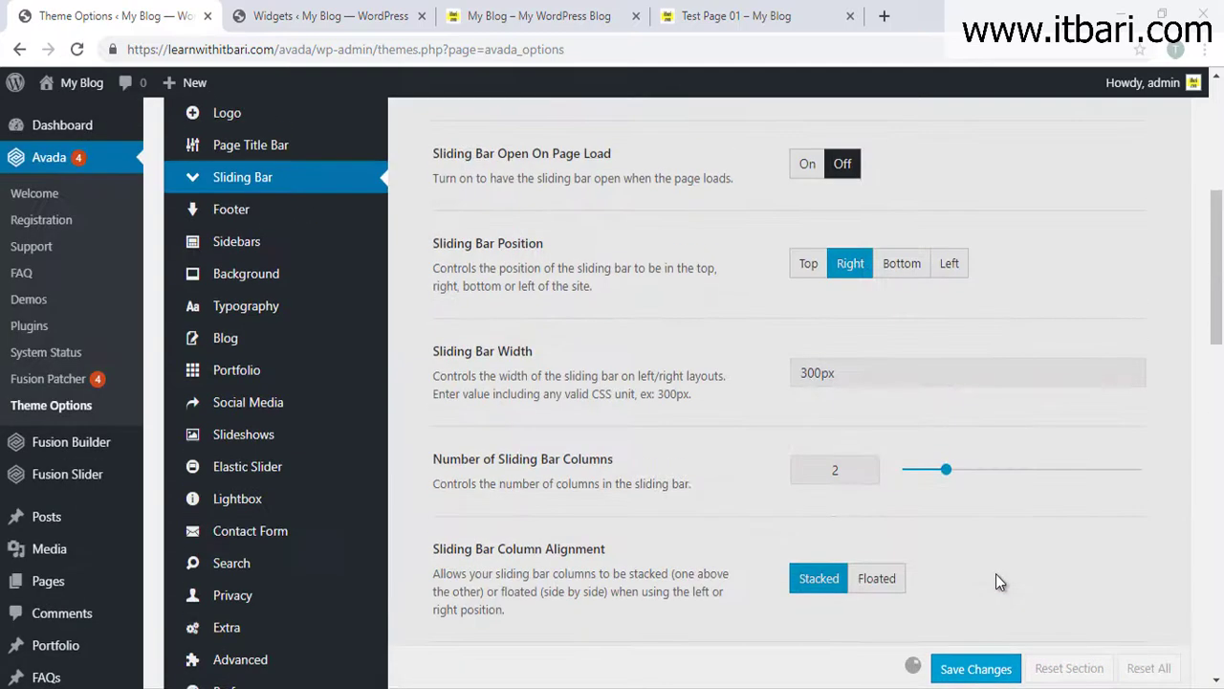
# Collapse and re-expand the sliding bar on the blog page to view its Recent Posts and Gallery sections
pyautogui.click(374, 11)
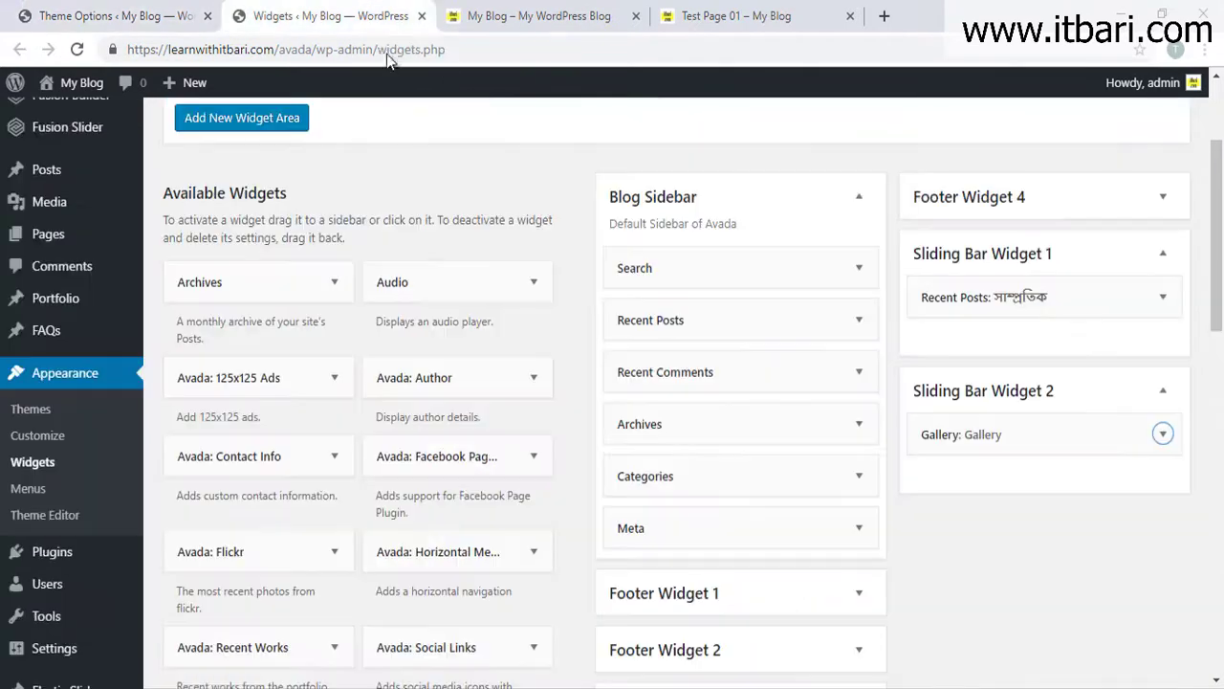
pyautogui.click(482, 14)
pyautogui.click(927, 236)
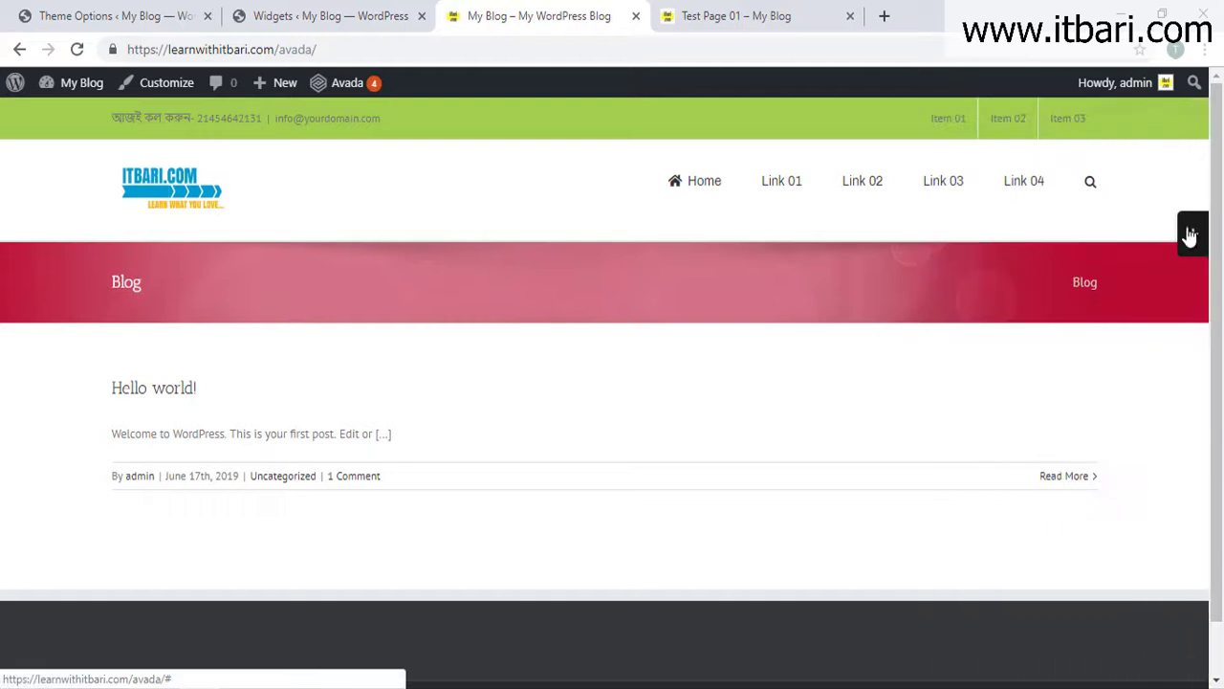
pyautogui.click(1189, 235)
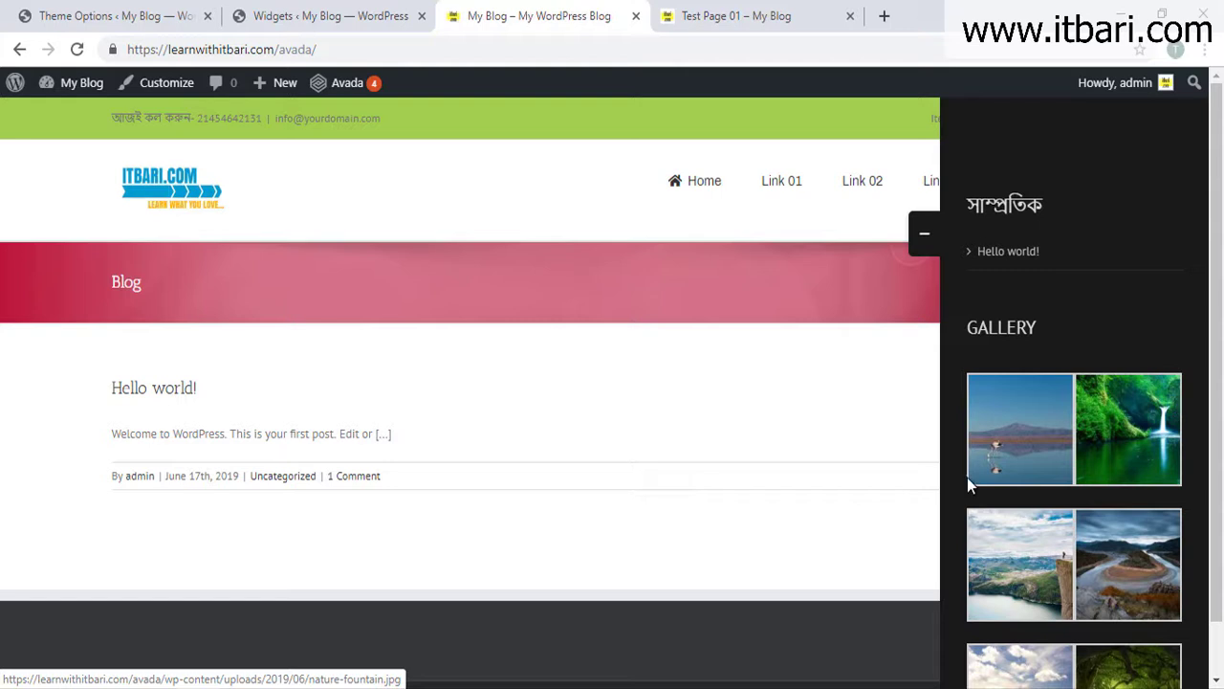
# Look through the available widgets, including Custom HTML, and compare them with the two Sliding Bar widget areas
pyautogui.click(57, 15)
pyautogui.click(330, 15)
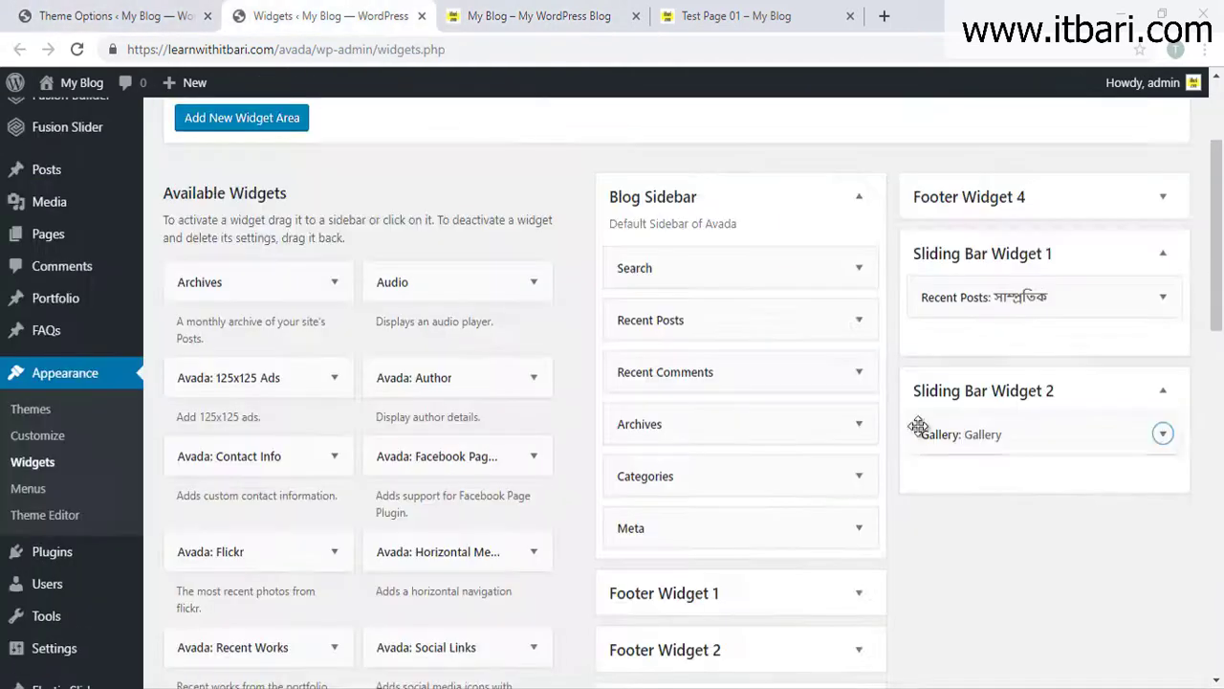
pyautogui.scroll(-4, 429, 470)
pyautogui.scroll(1, 439, 516)
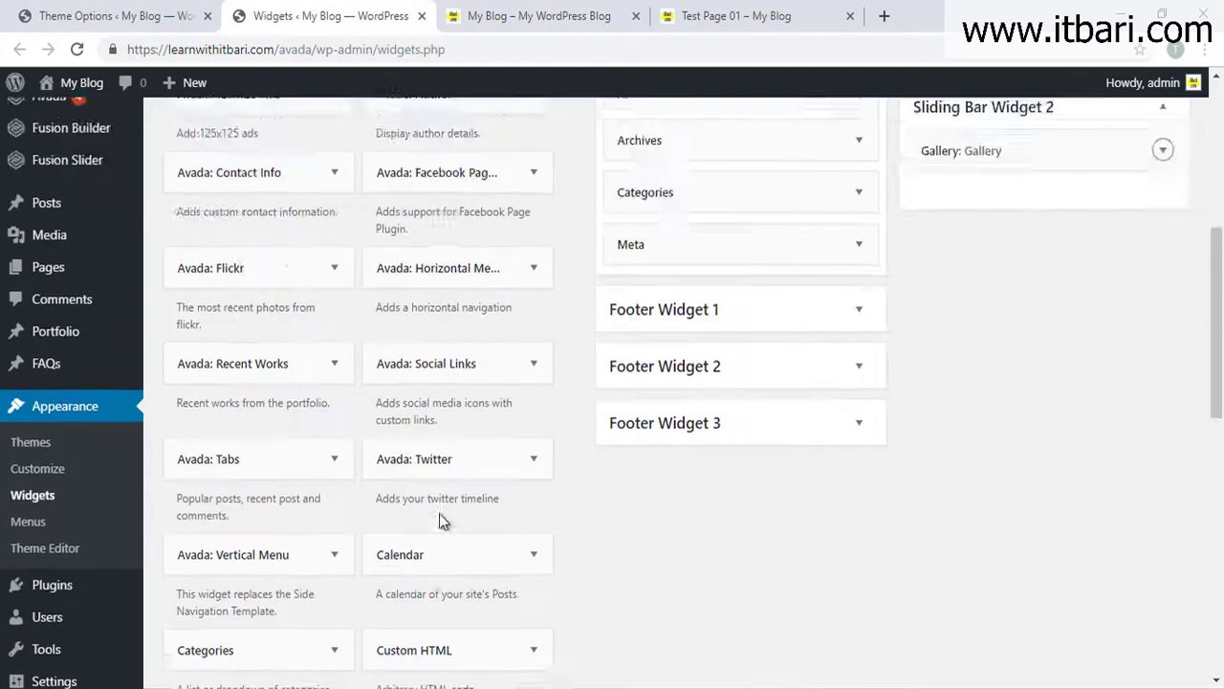
pyautogui.scroll(-3, 442, 518)
pyautogui.moveTo(430, 385); pyautogui.dragTo(443, 504)
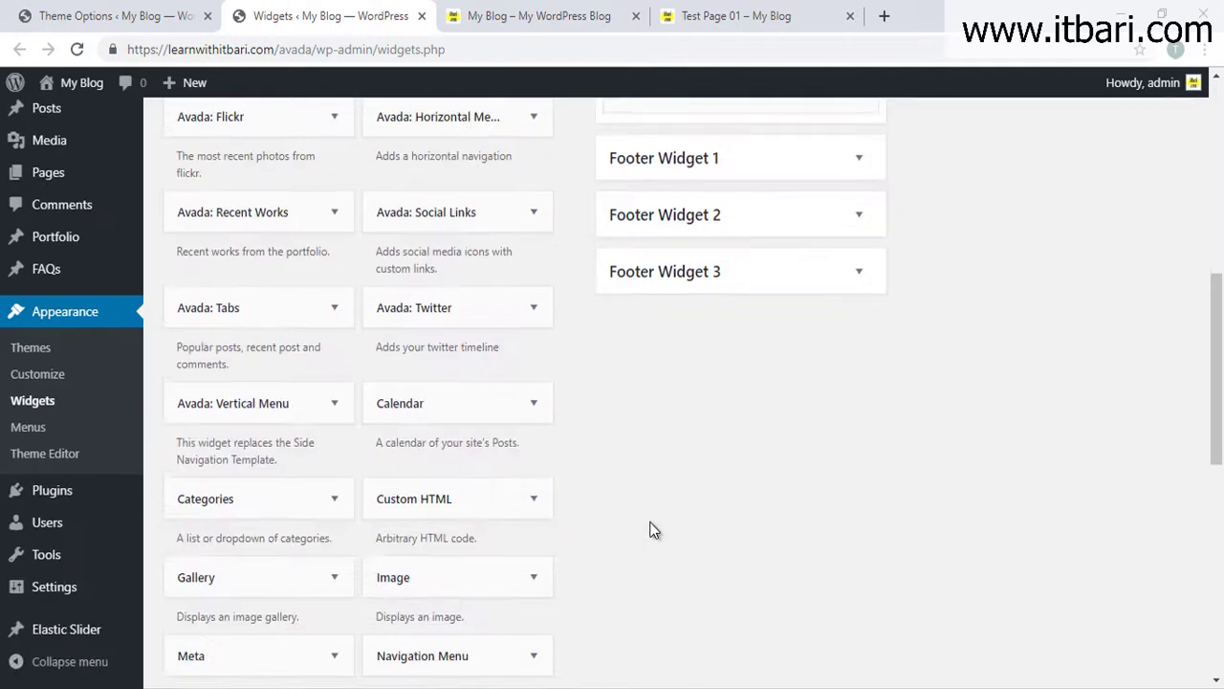
pyautogui.scroll(-1, 656, 526)
pyautogui.scroll(3, 1001, 323)
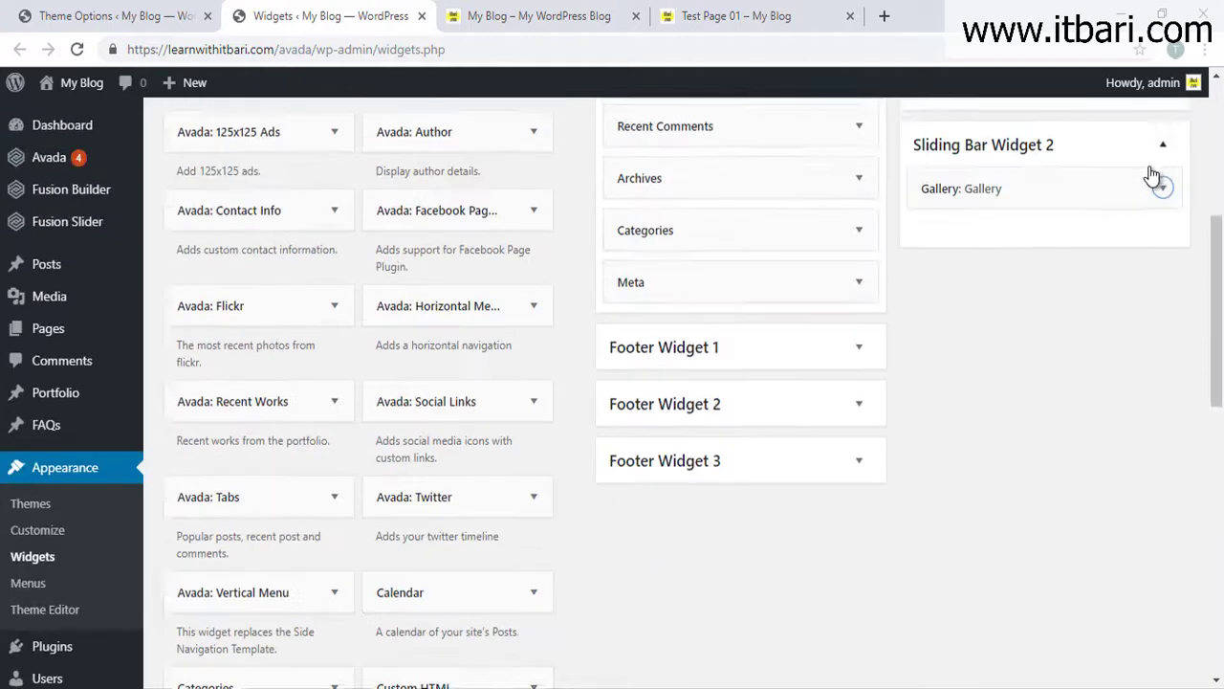
pyautogui.scroll(3, 664, 514)
pyautogui.scroll(-5, 574, 524)
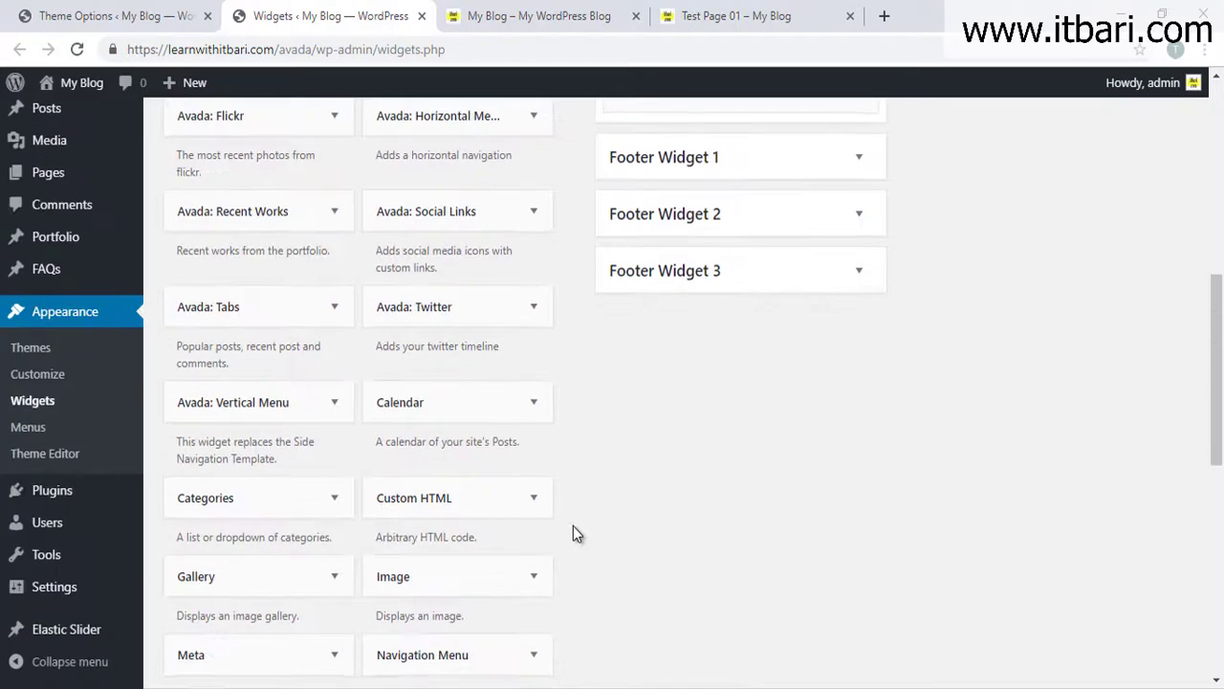
pyautogui.scroll(-1, 573, 524)
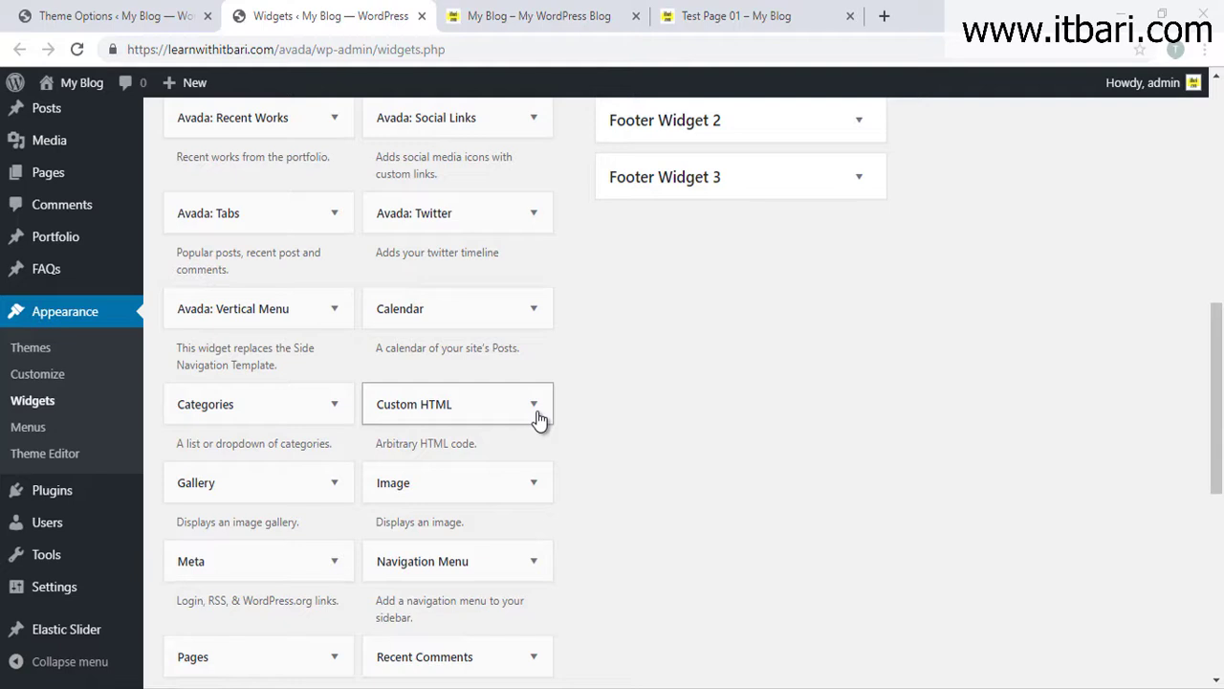
pyautogui.scroll(5, 705, 525)
pyautogui.scroll(-4, 372, 481)
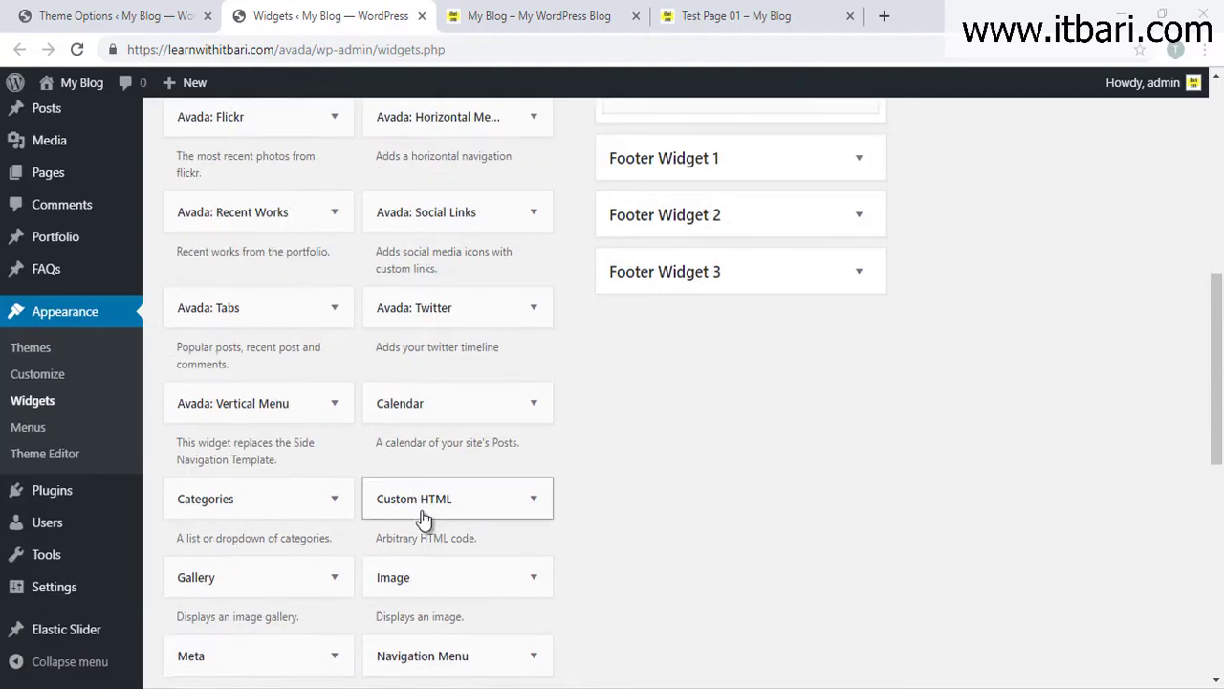
pyautogui.scroll(6, 1040, 468)
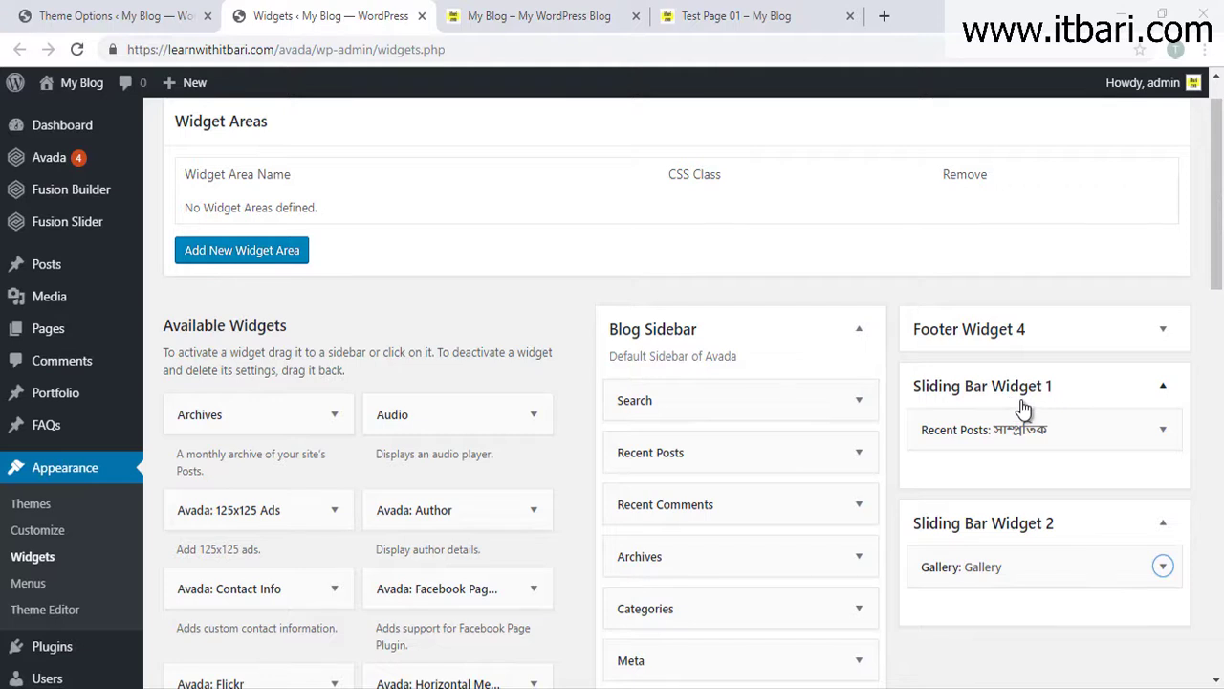
pyautogui.scroll(-6, 1024, 409)
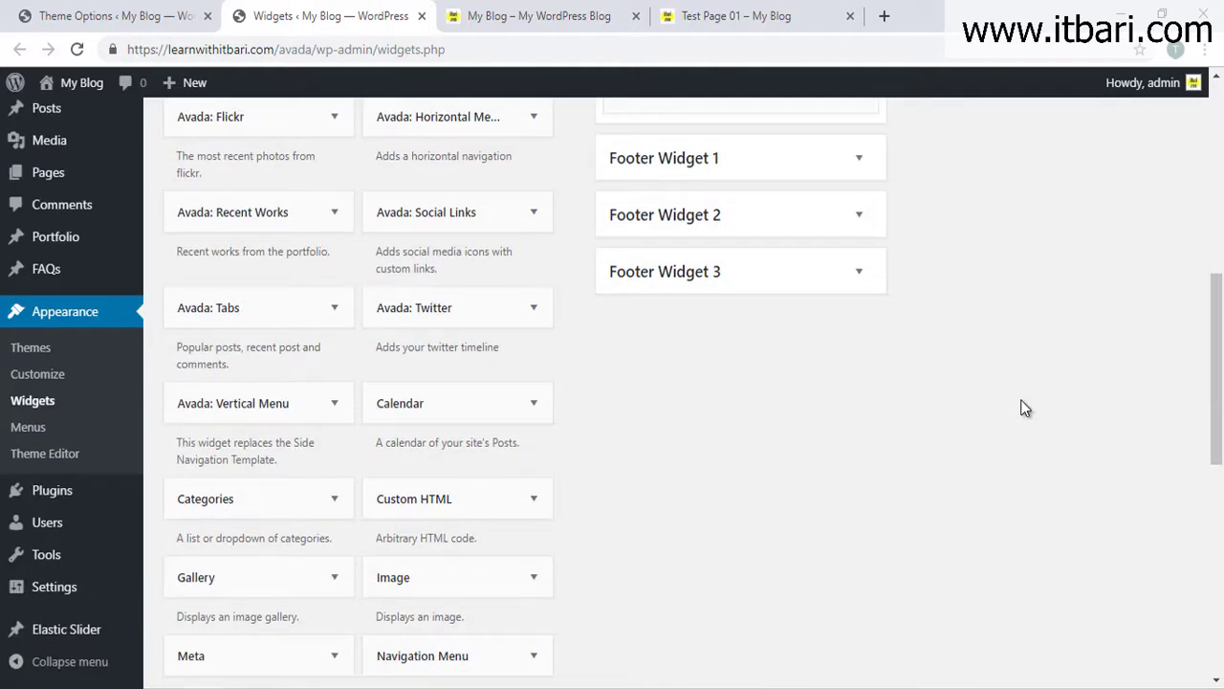
pyautogui.scroll(-2, 712, 470)
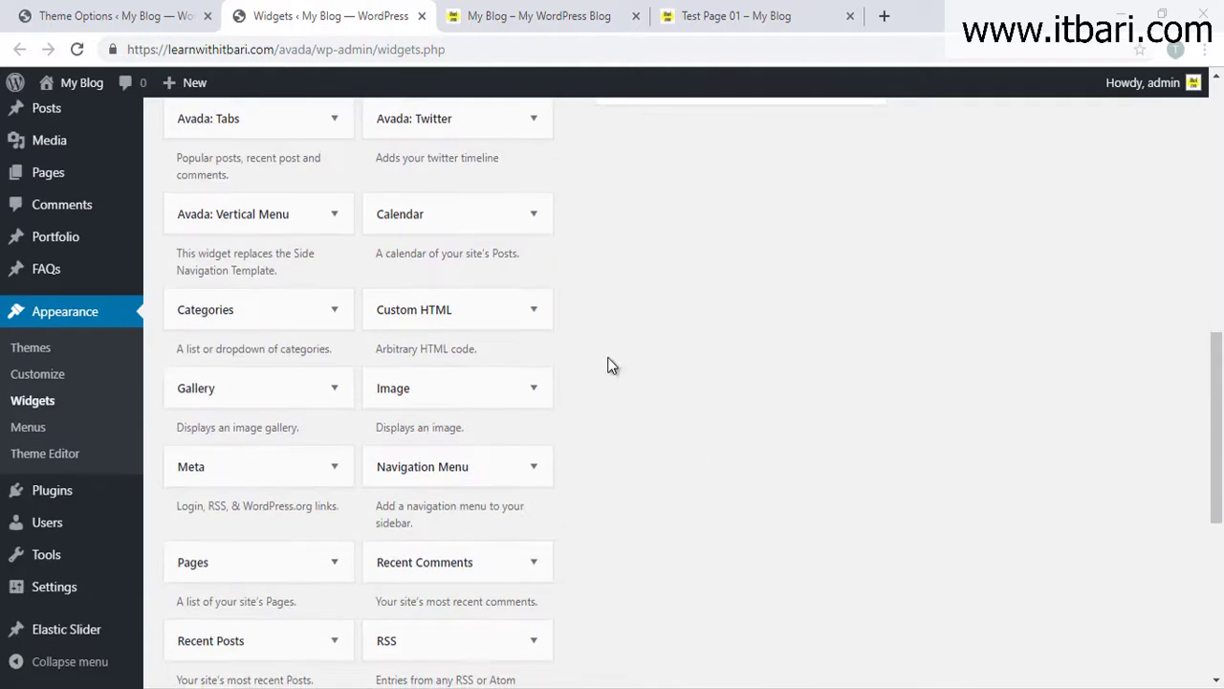
# Add a Custom HTML widget to Sliding Bar Widget 1
pyautogui.click(536, 309)
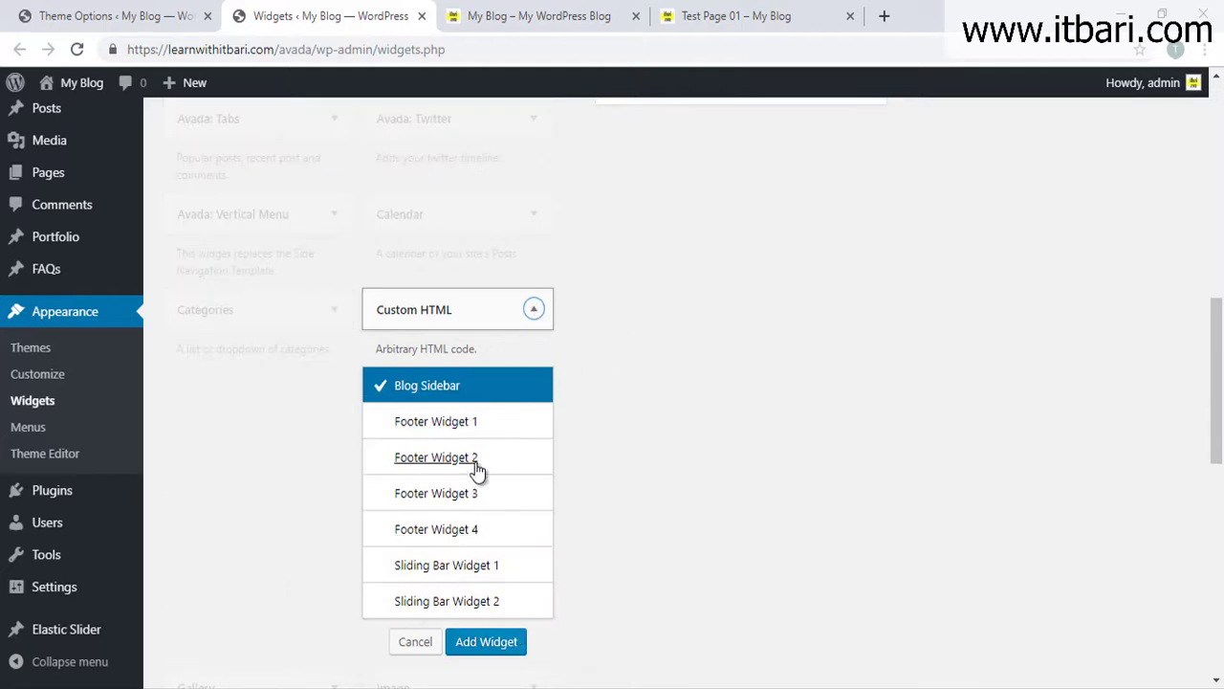
pyautogui.click(484, 572)
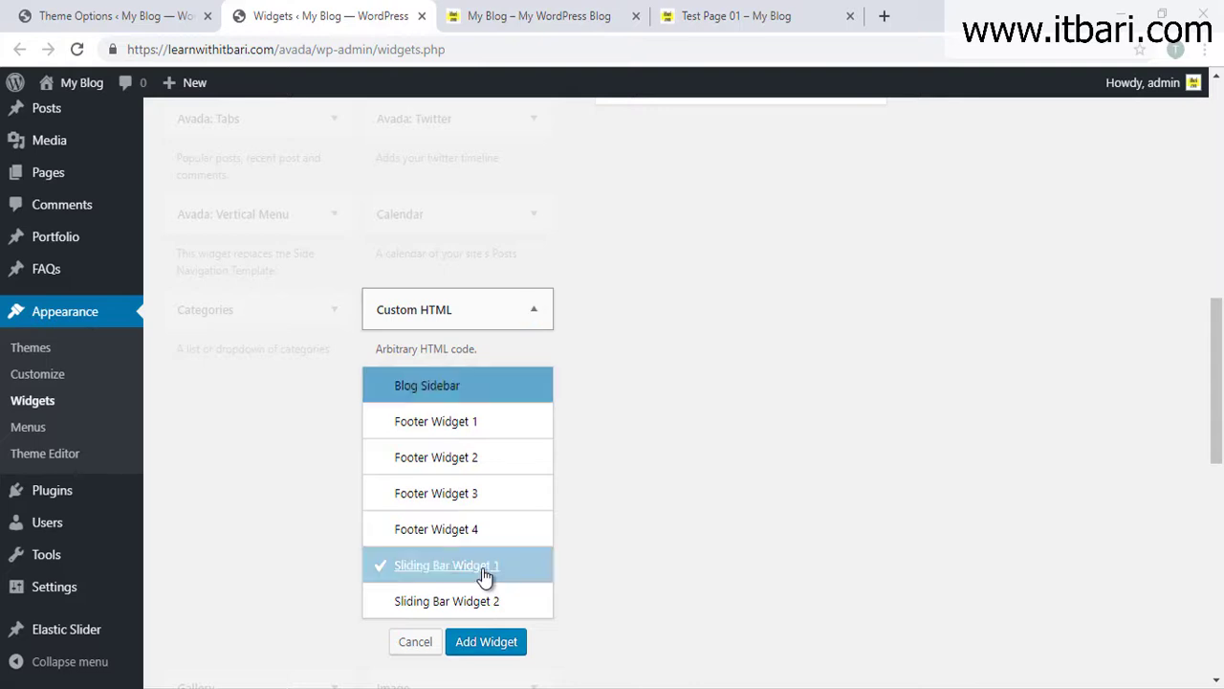
pyautogui.click(498, 643)
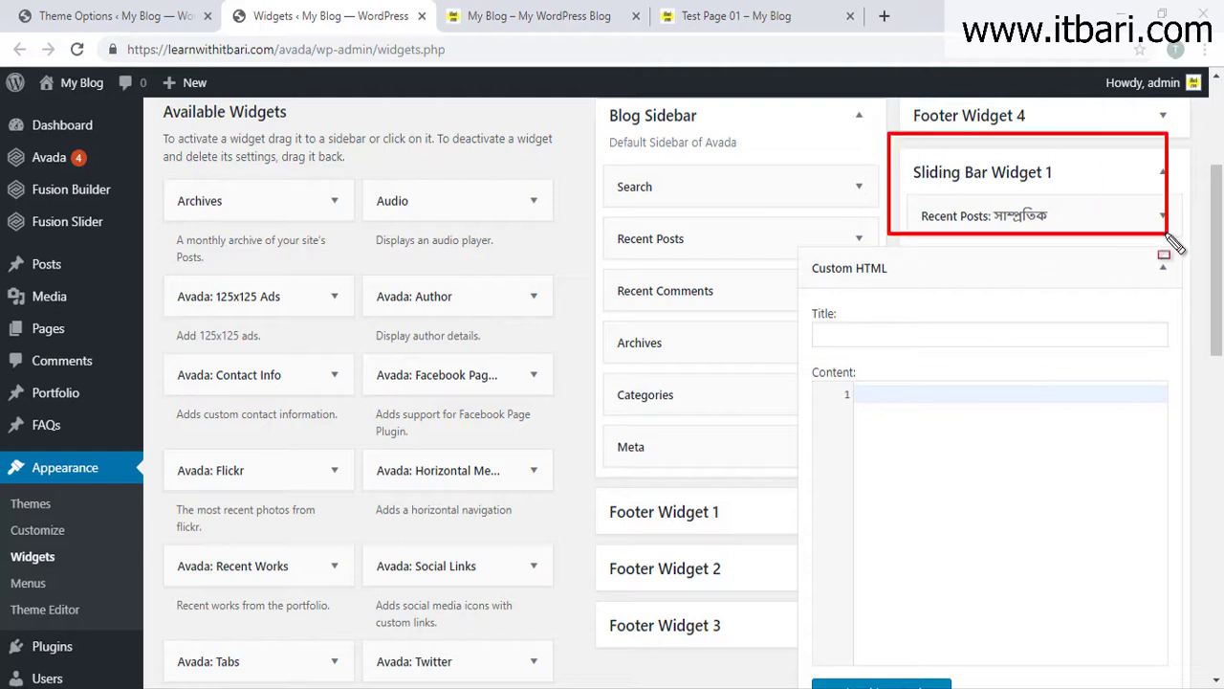
# Delete the empty Custom HTML widget from Sliding Bar Widget 1
pyautogui.moveTo(802, 251); pyautogui.dragTo(1010, 545)
pyautogui.press('Escape')
pyautogui.scroll(-1, 1072, 595)
pyautogui.scroll(-1, 1071, 595)
pyautogui.click(829, 640)
pyautogui.scroll(3, 910, 568)
pyautogui.scroll(2, 935, 424)
pyautogui.scroll(-4, 936, 424)
pyautogui.scroll(3, 935, 424)
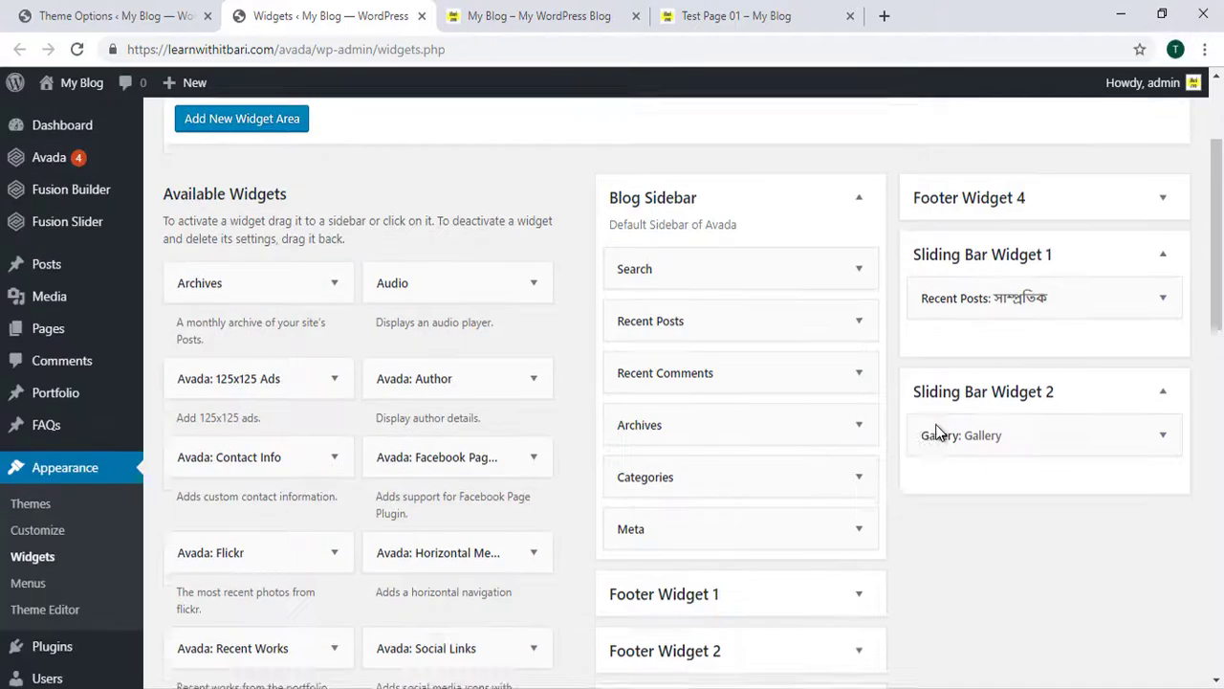
# Expand the sliding bar on the blog page and examine the widgets it shows
pyautogui.scroll(-6, 1040, 473)
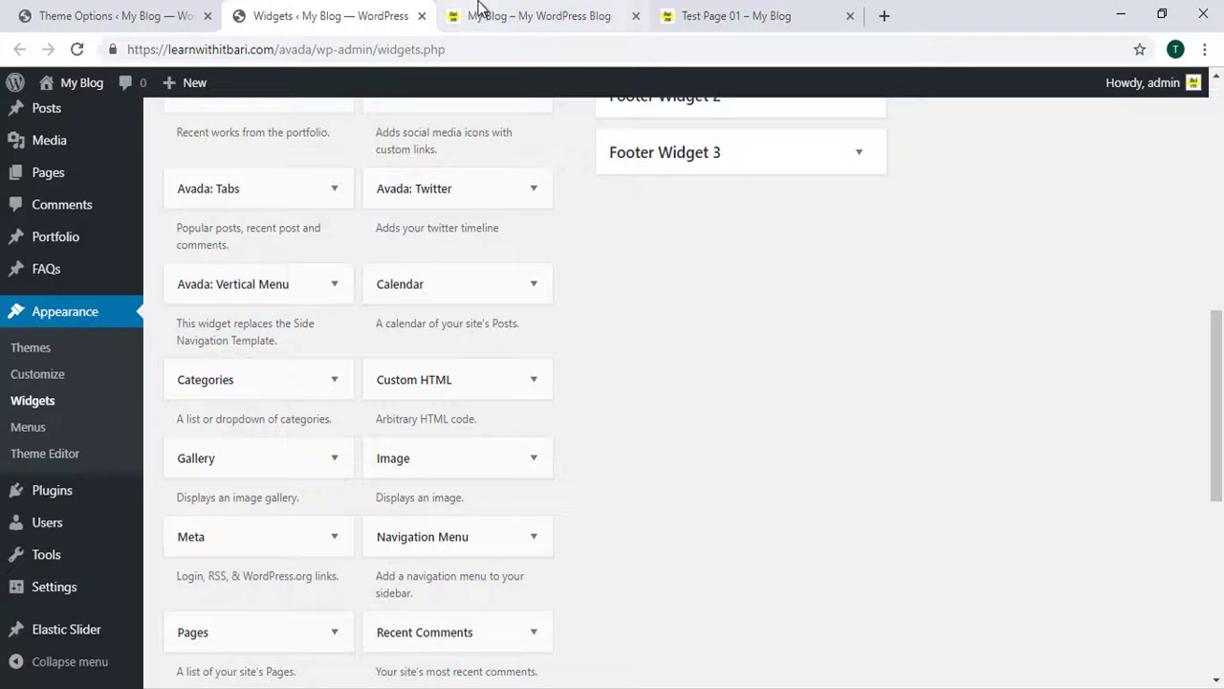
pyautogui.click(536, 15)
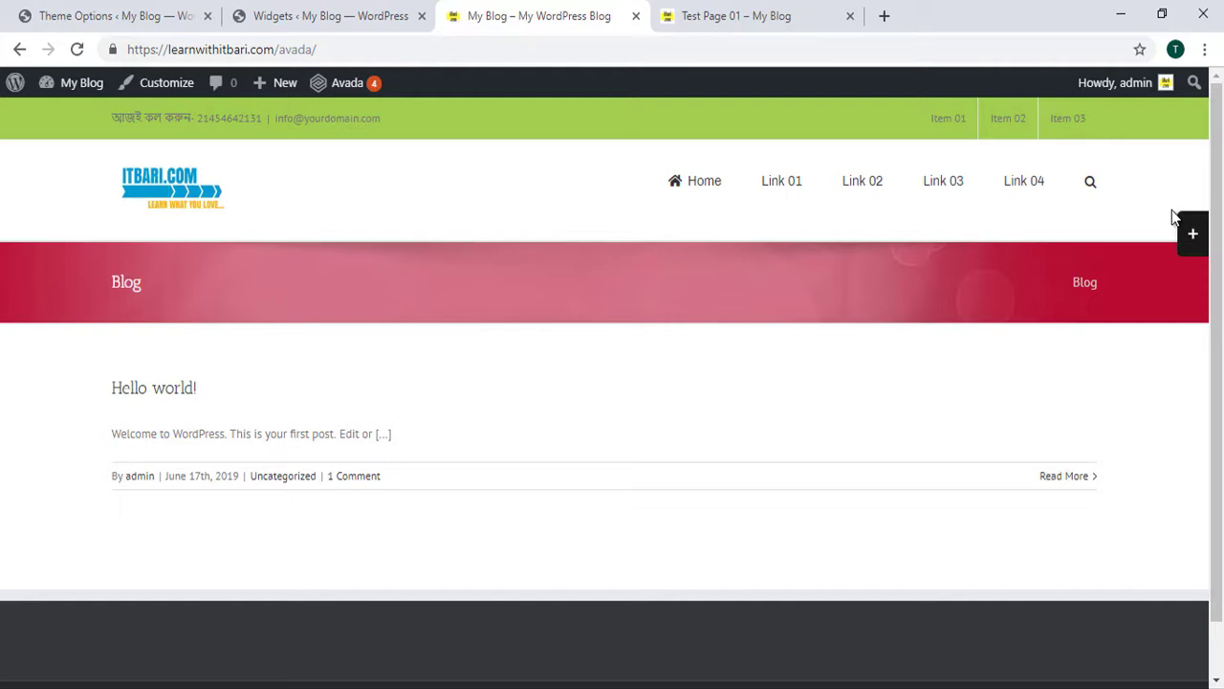
pyautogui.click(1191, 231)
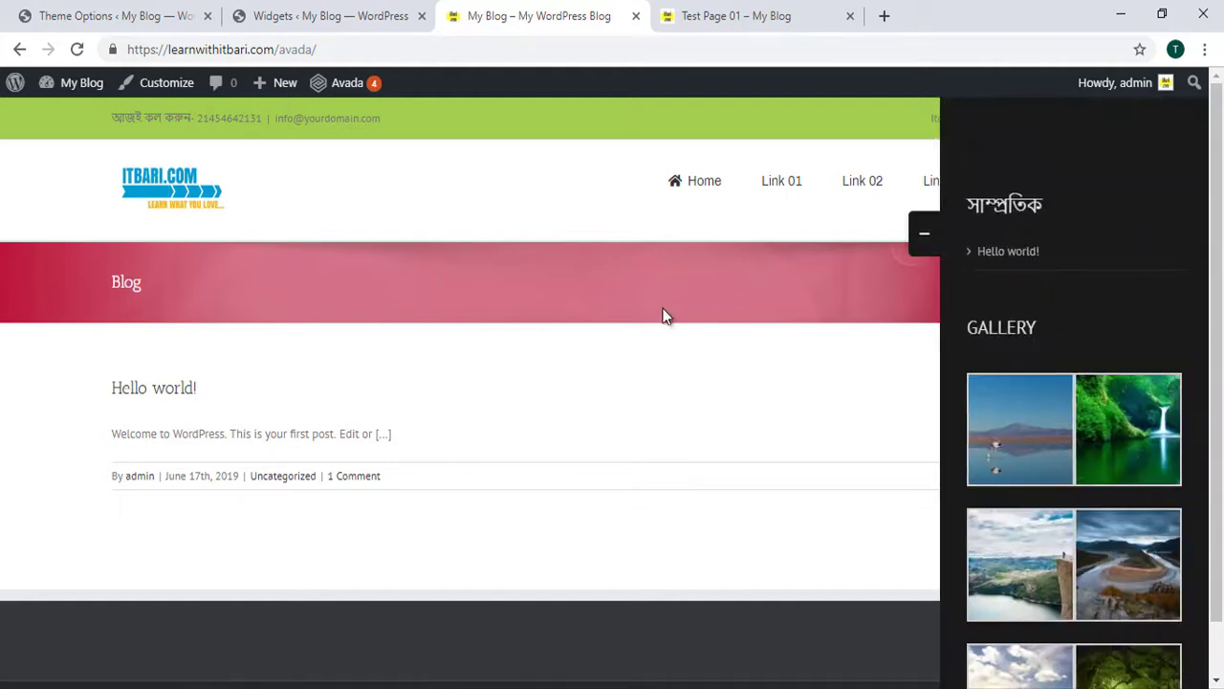
# Return to the theme options and review the Sliding Bar settings
pyautogui.click(316, 16)
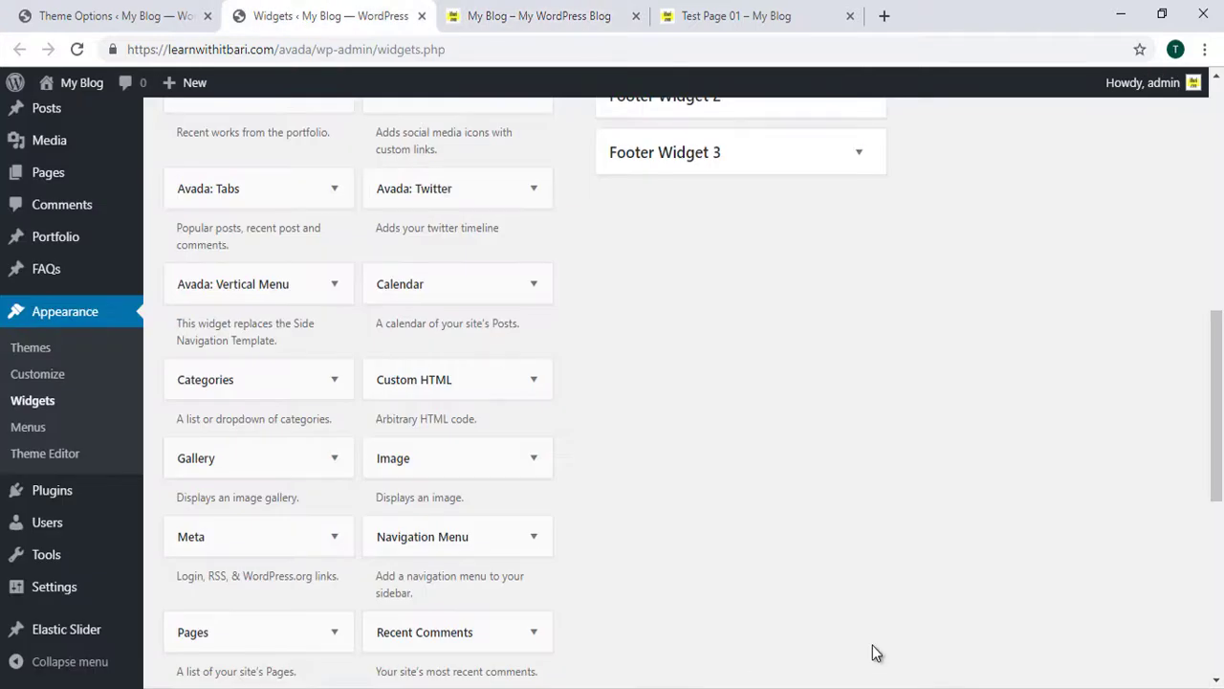
pyautogui.scroll(2, 874, 649)
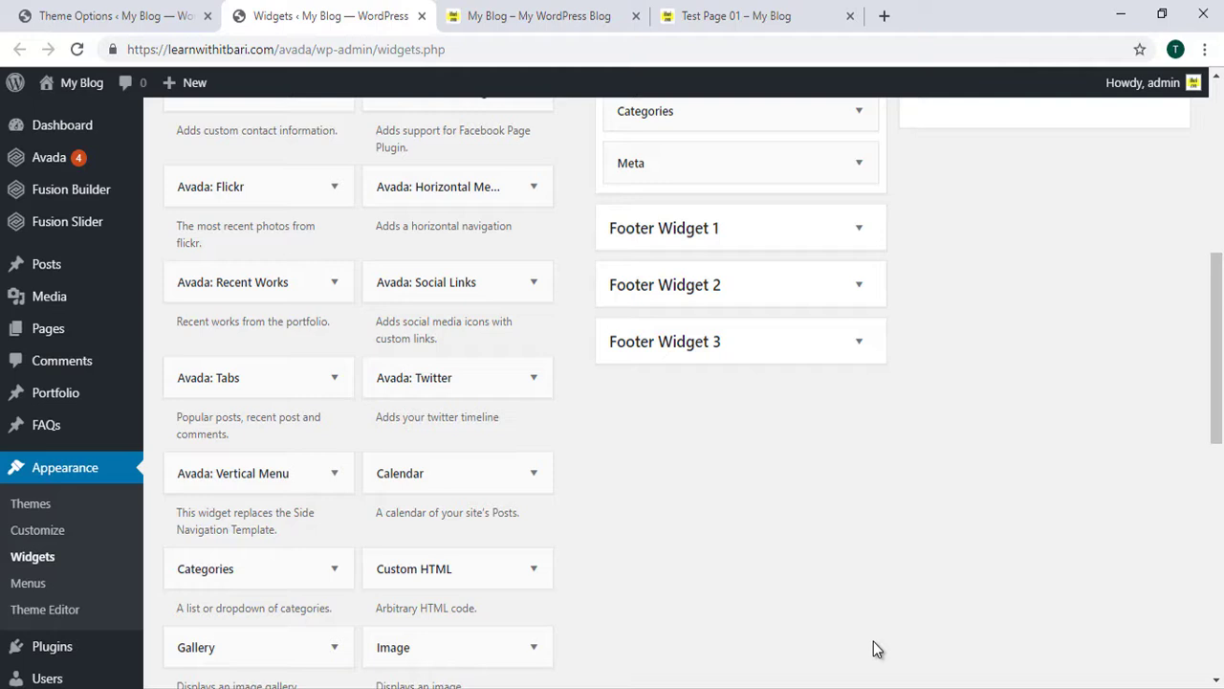
pyautogui.click(74, 11)
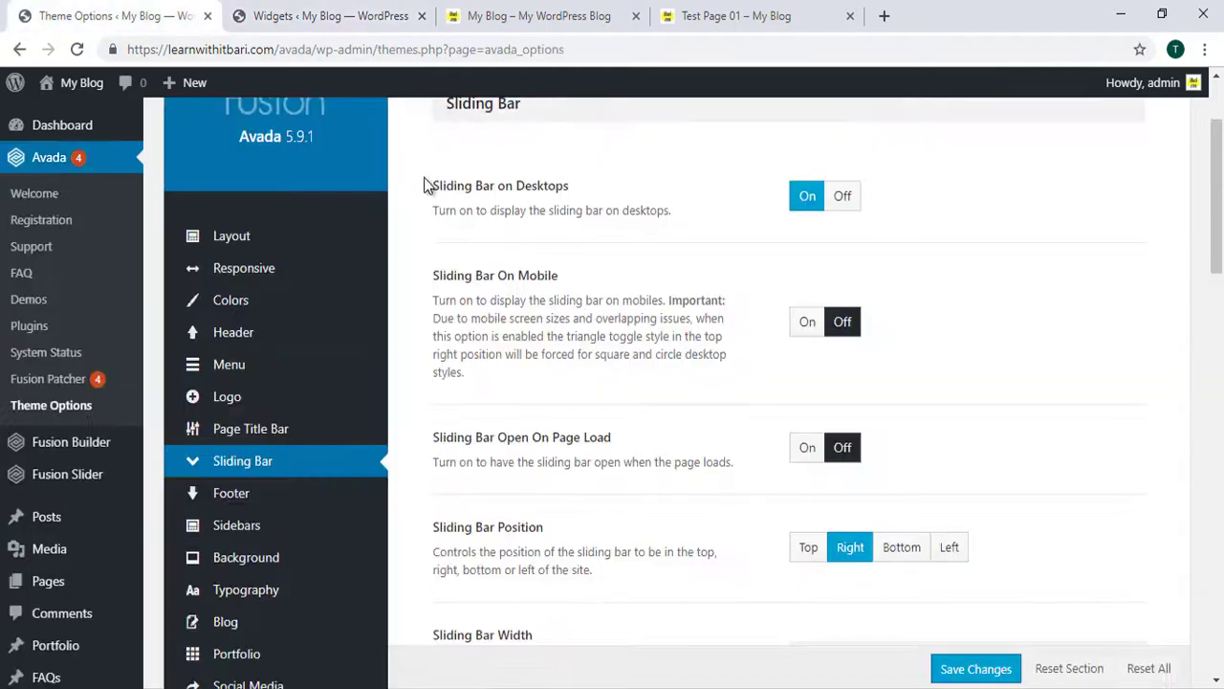
pyautogui.moveTo(1216, 239); pyautogui.dragTo(1217, 260)
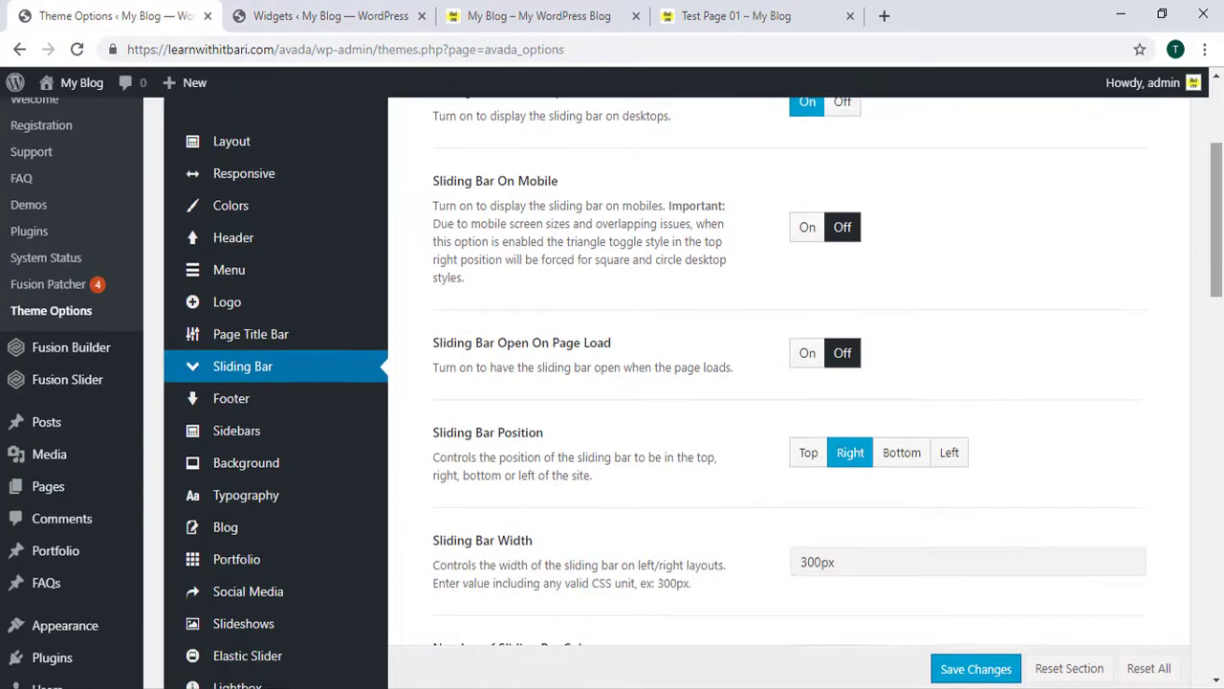